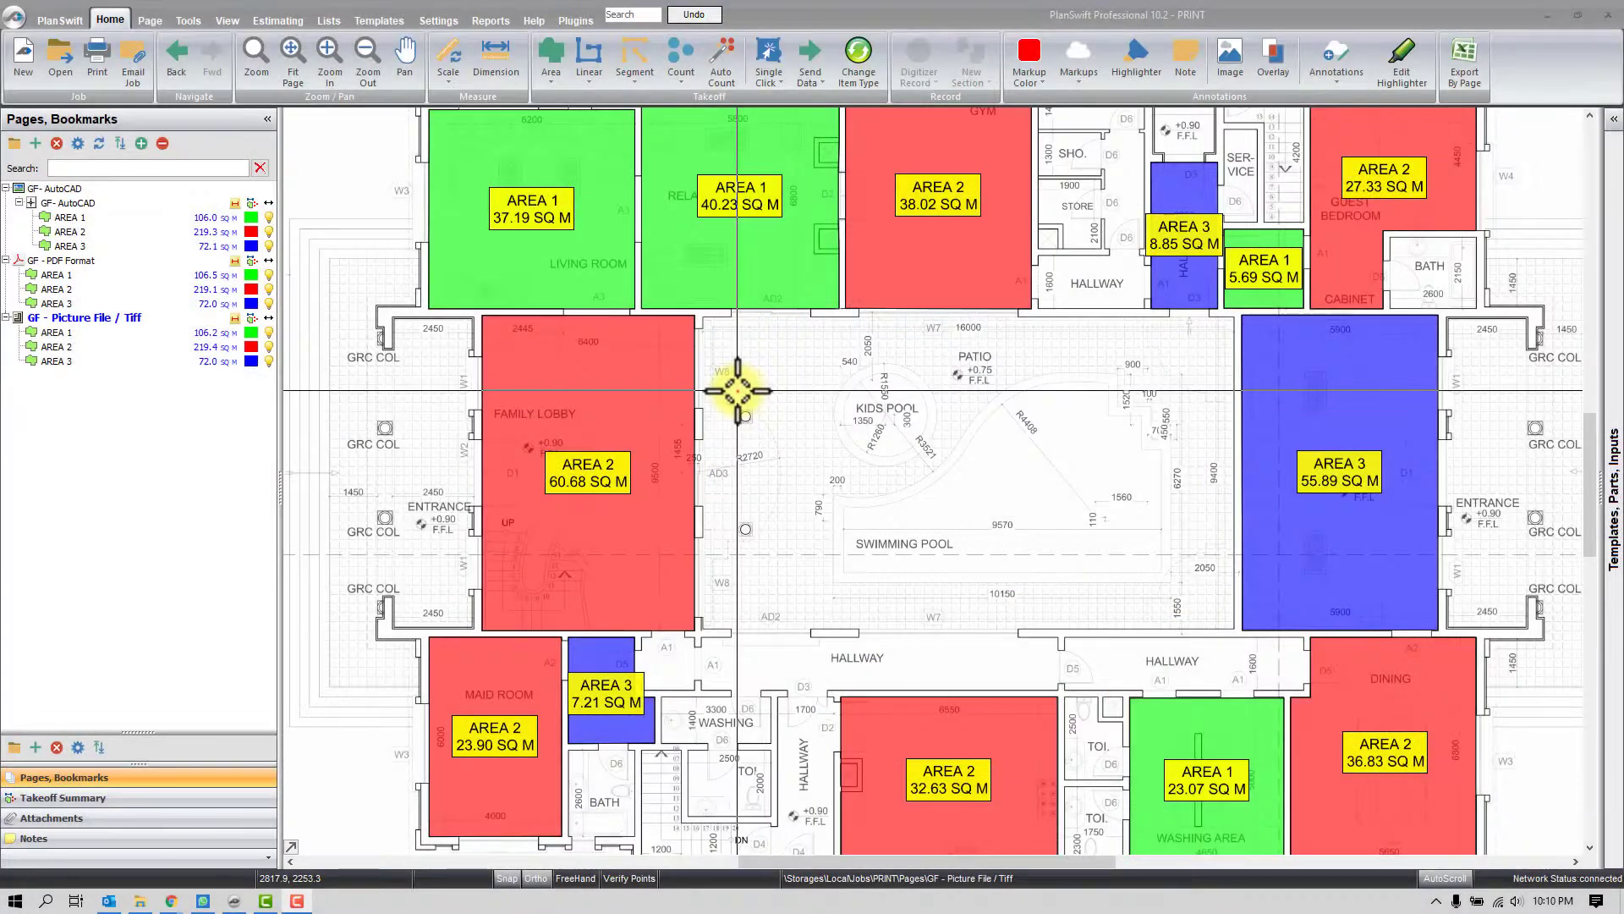
Reframe the floor plan and briefly check the print options before printing
left_click_drag(743, 381, 701, 438)
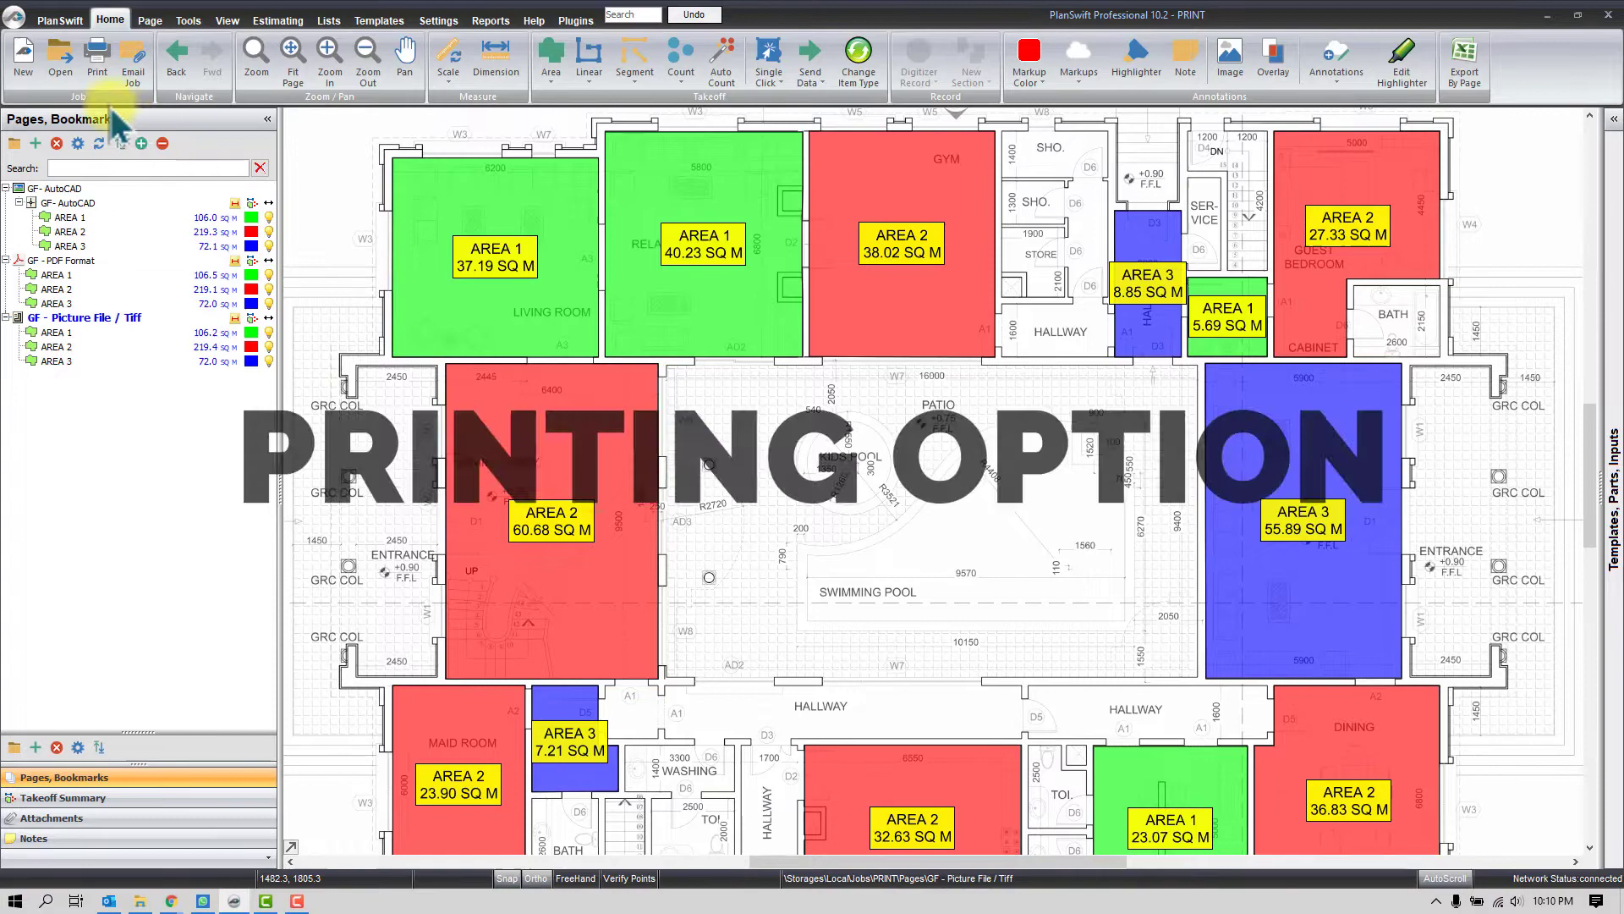
left_click(97, 59)
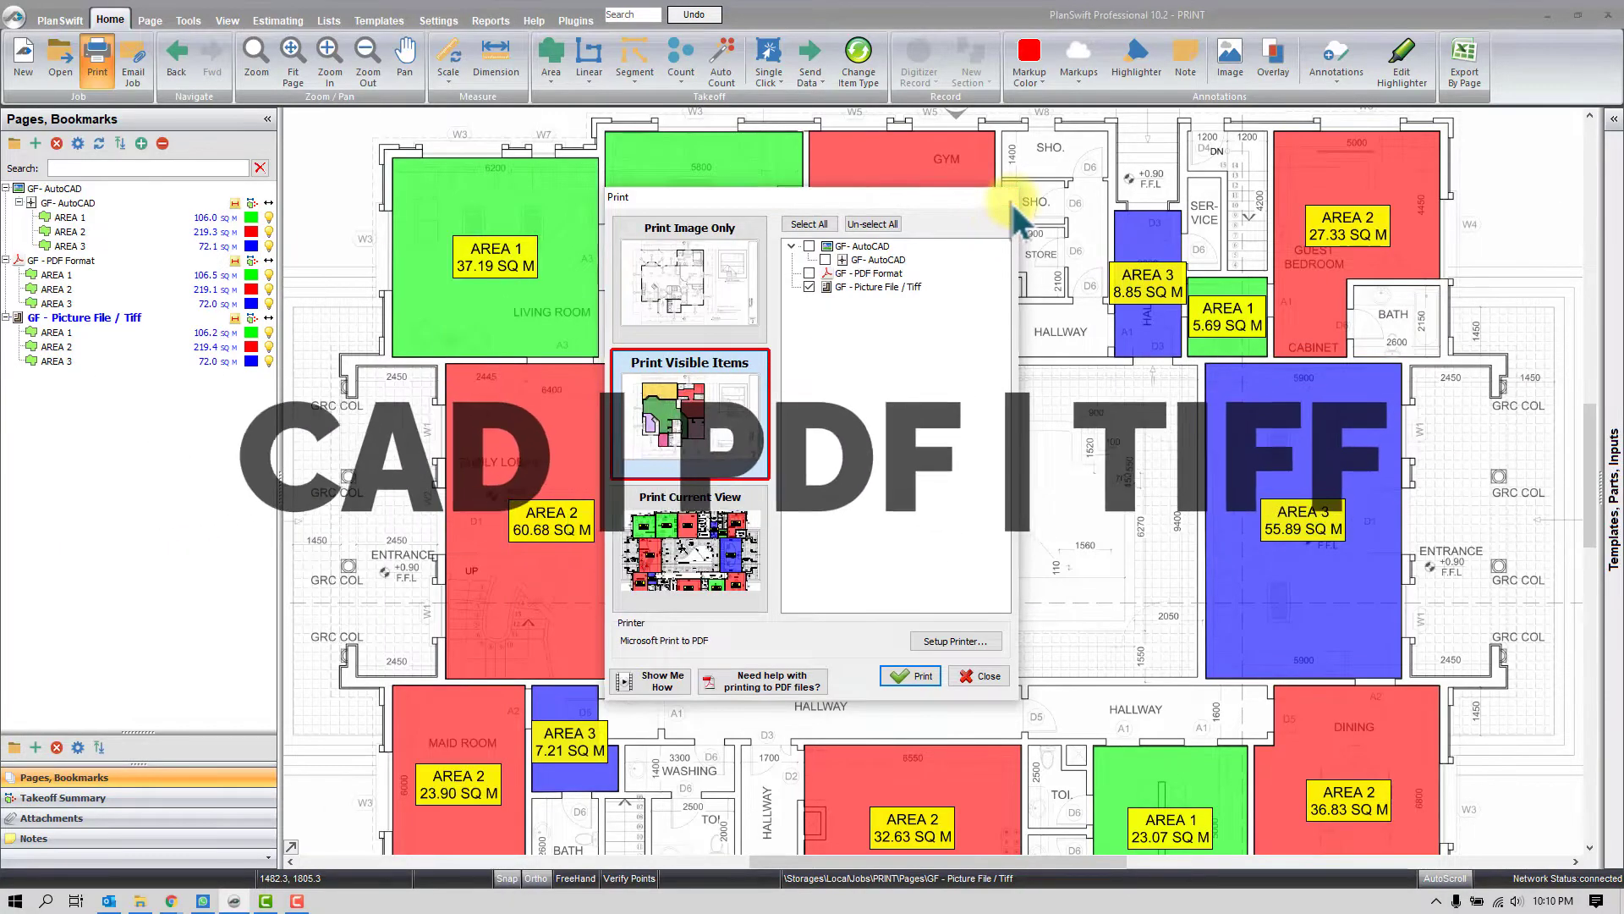
left_click(1005, 197)
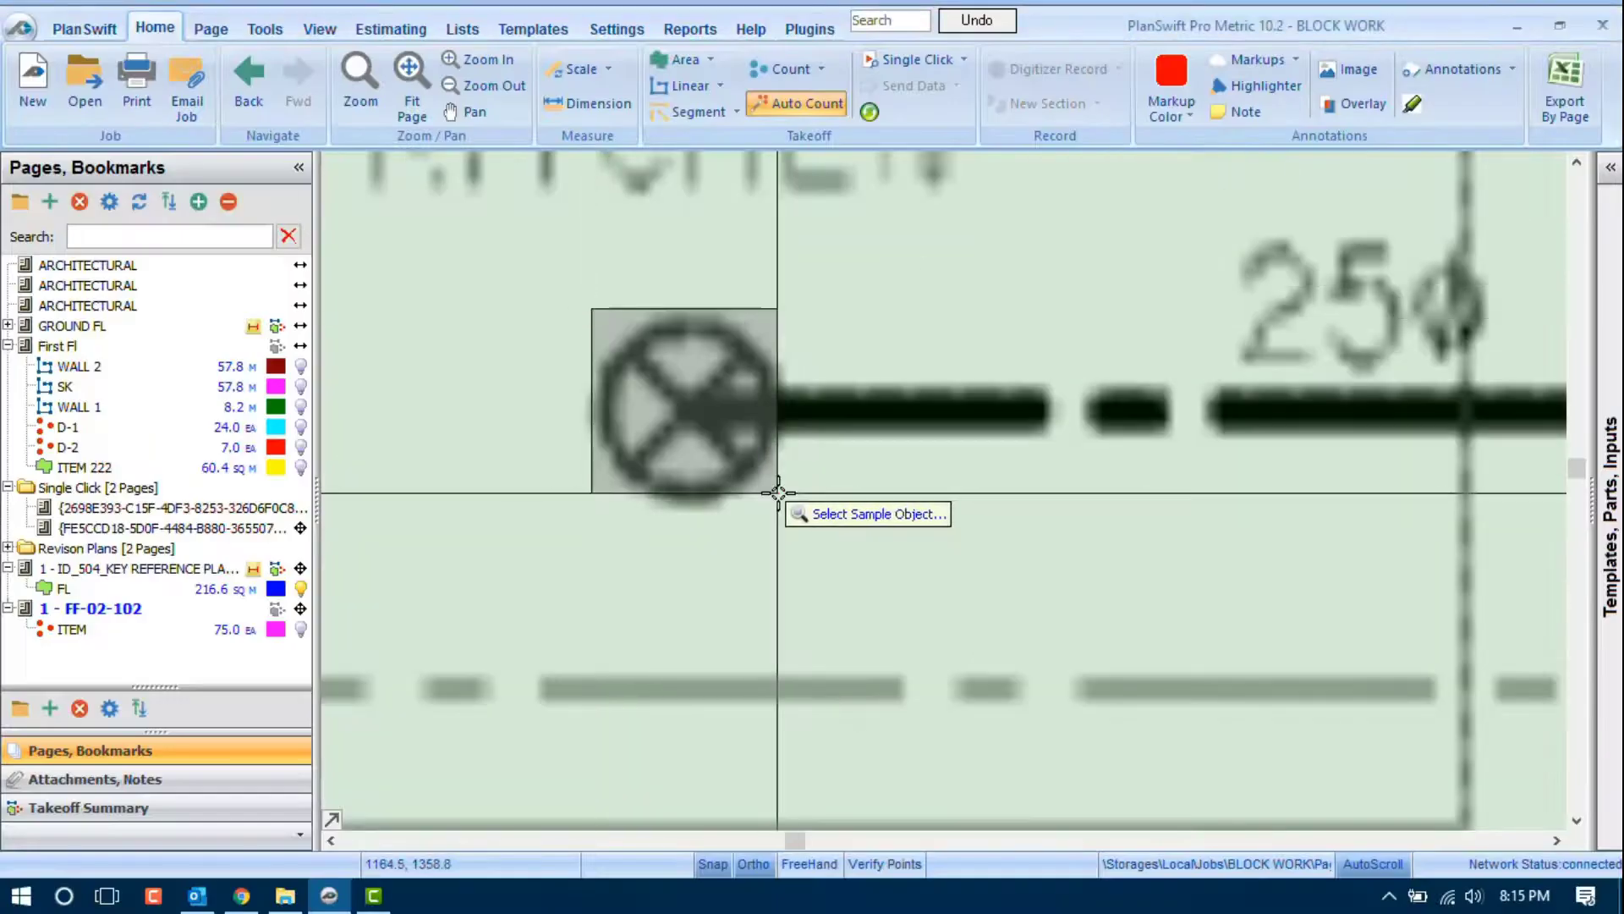
left_click(779, 483)
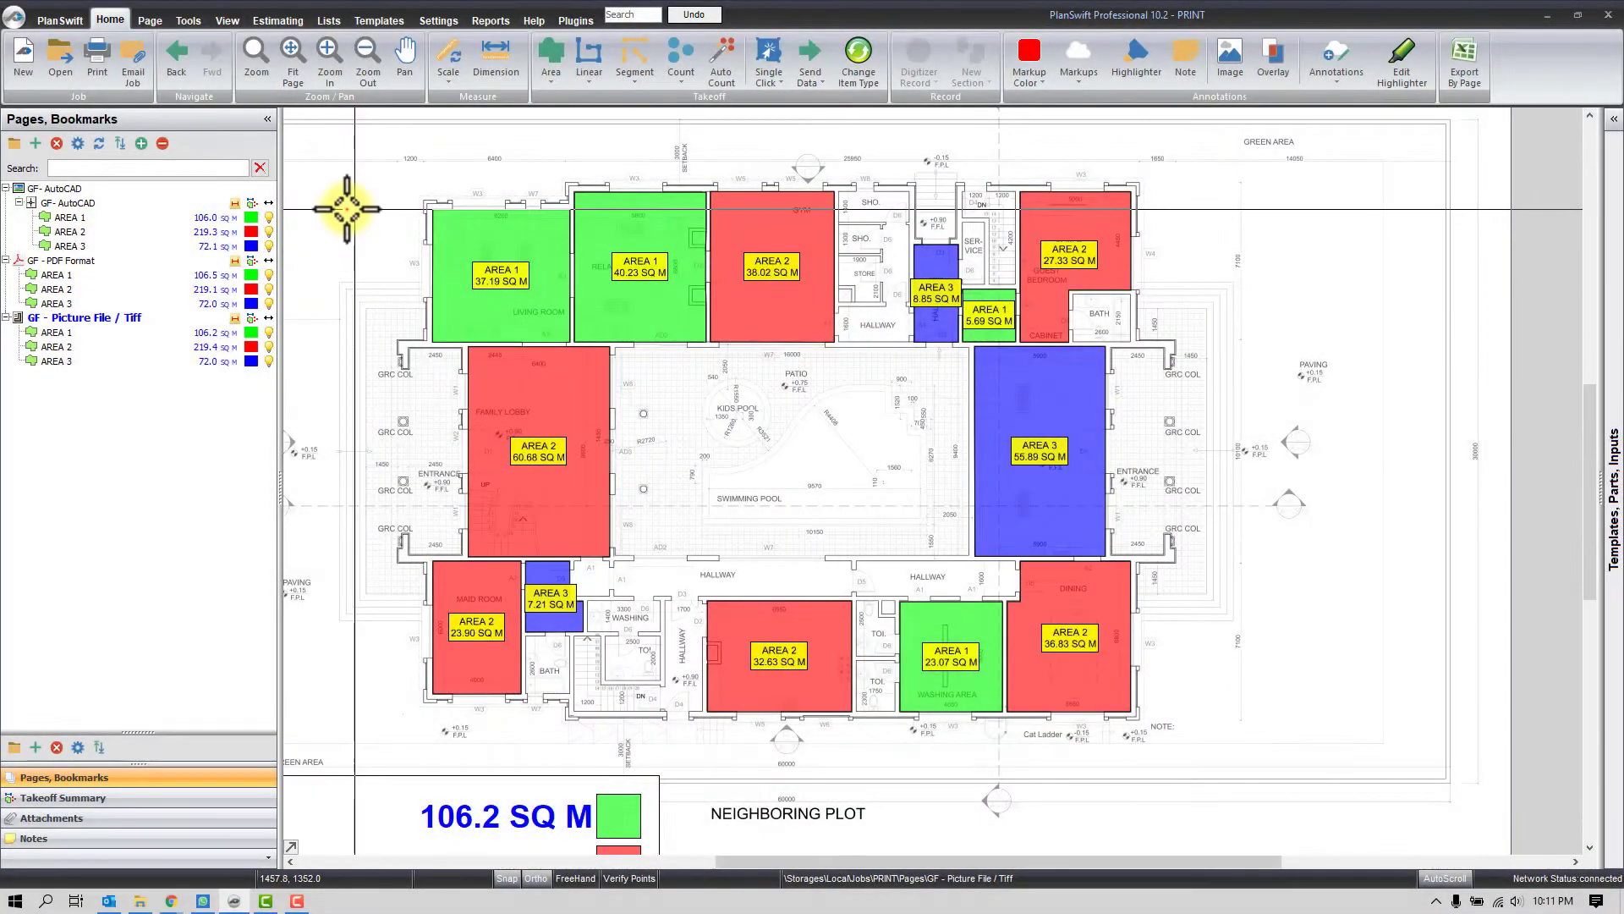
Print the page as Image Only to PDF, confirming the A3 printer setup
left_click(96, 67)
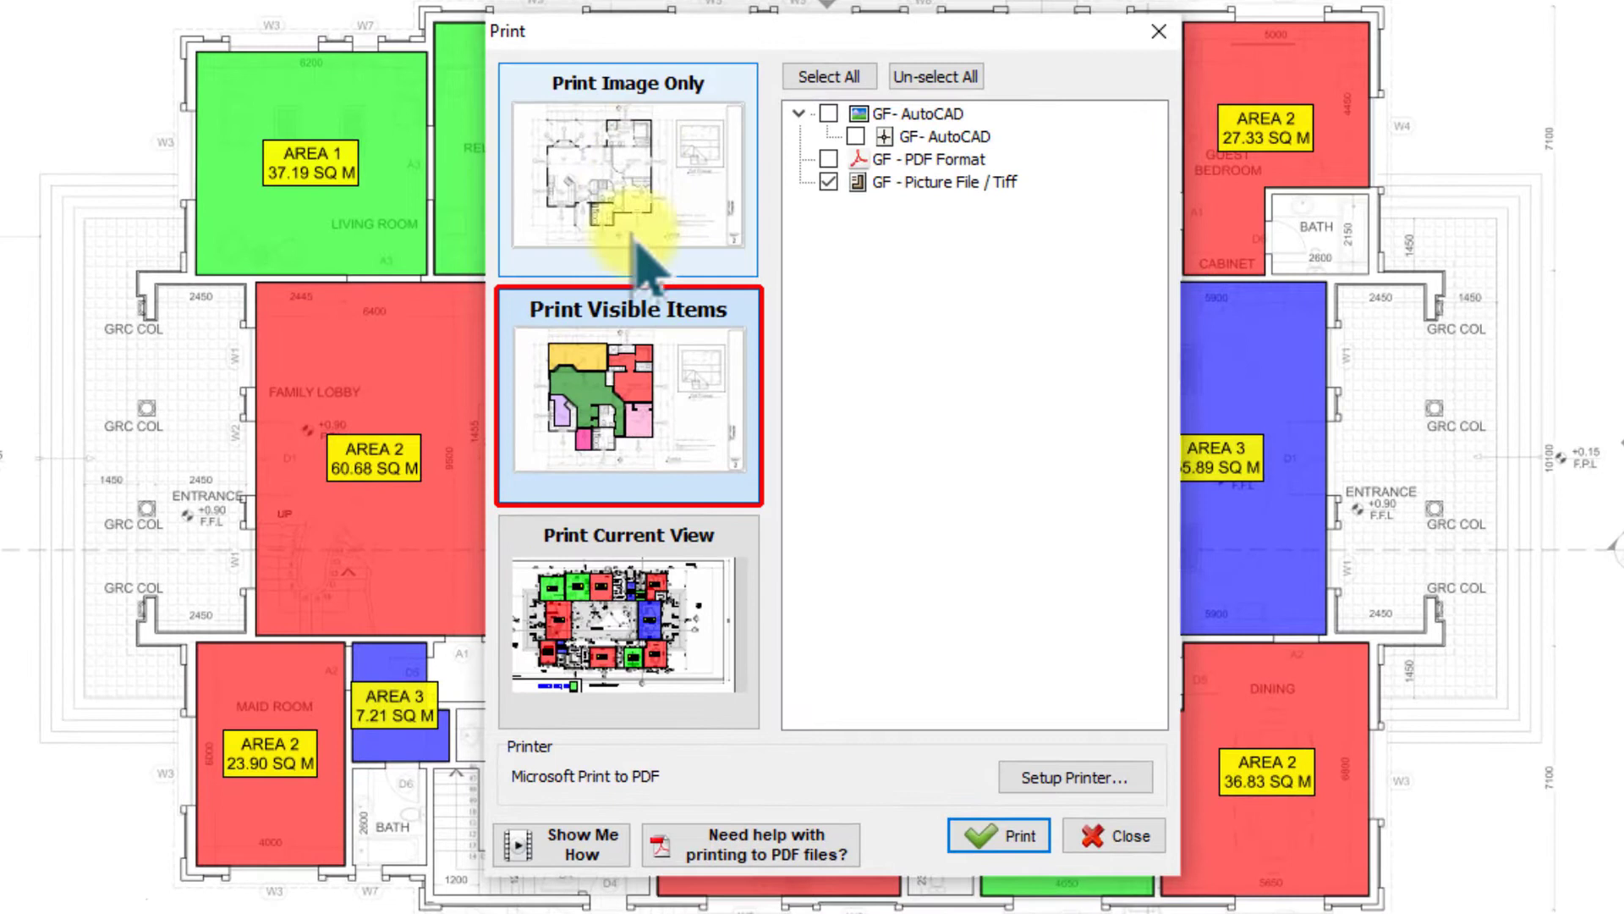
left_click(657, 161)
left_click(636, 533)
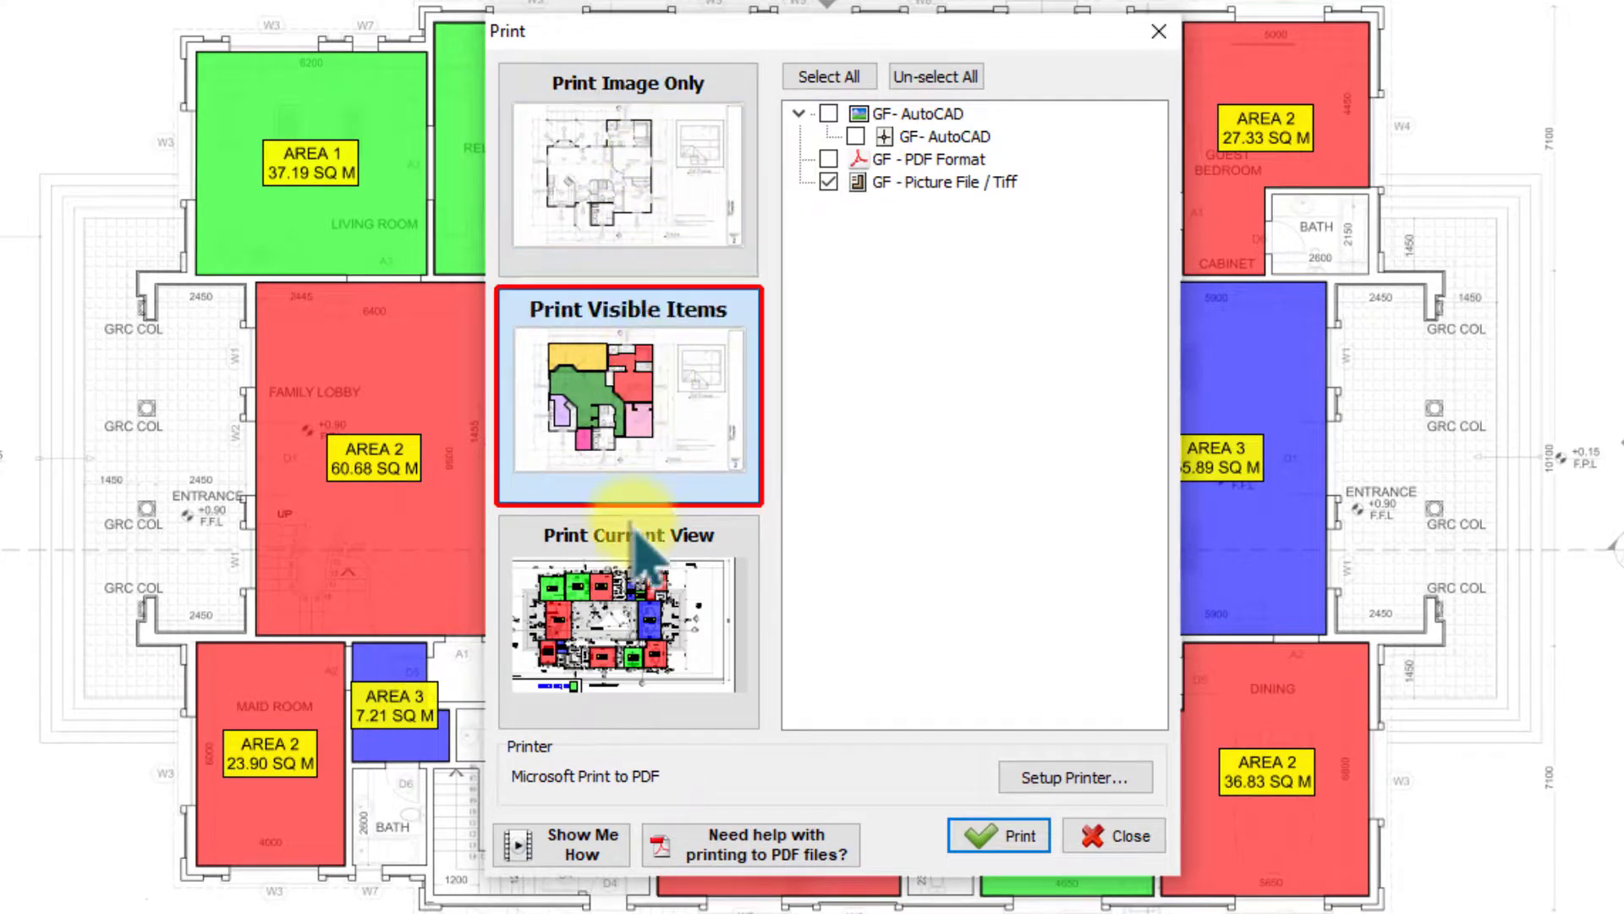
left_click(626, 190)
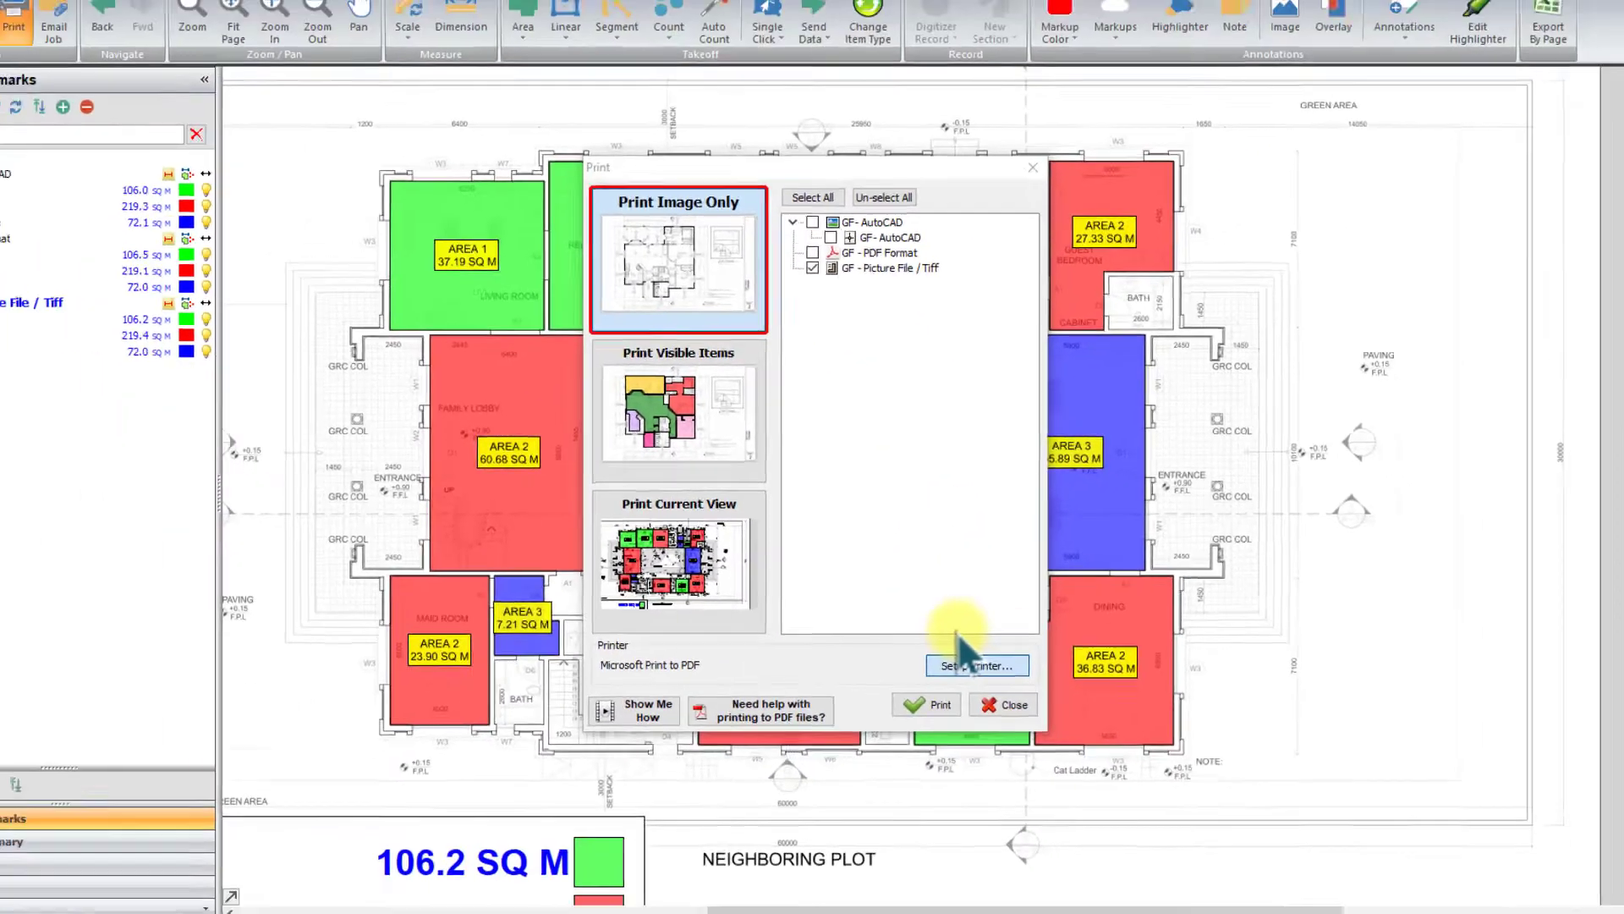
left_click(1053, 777)
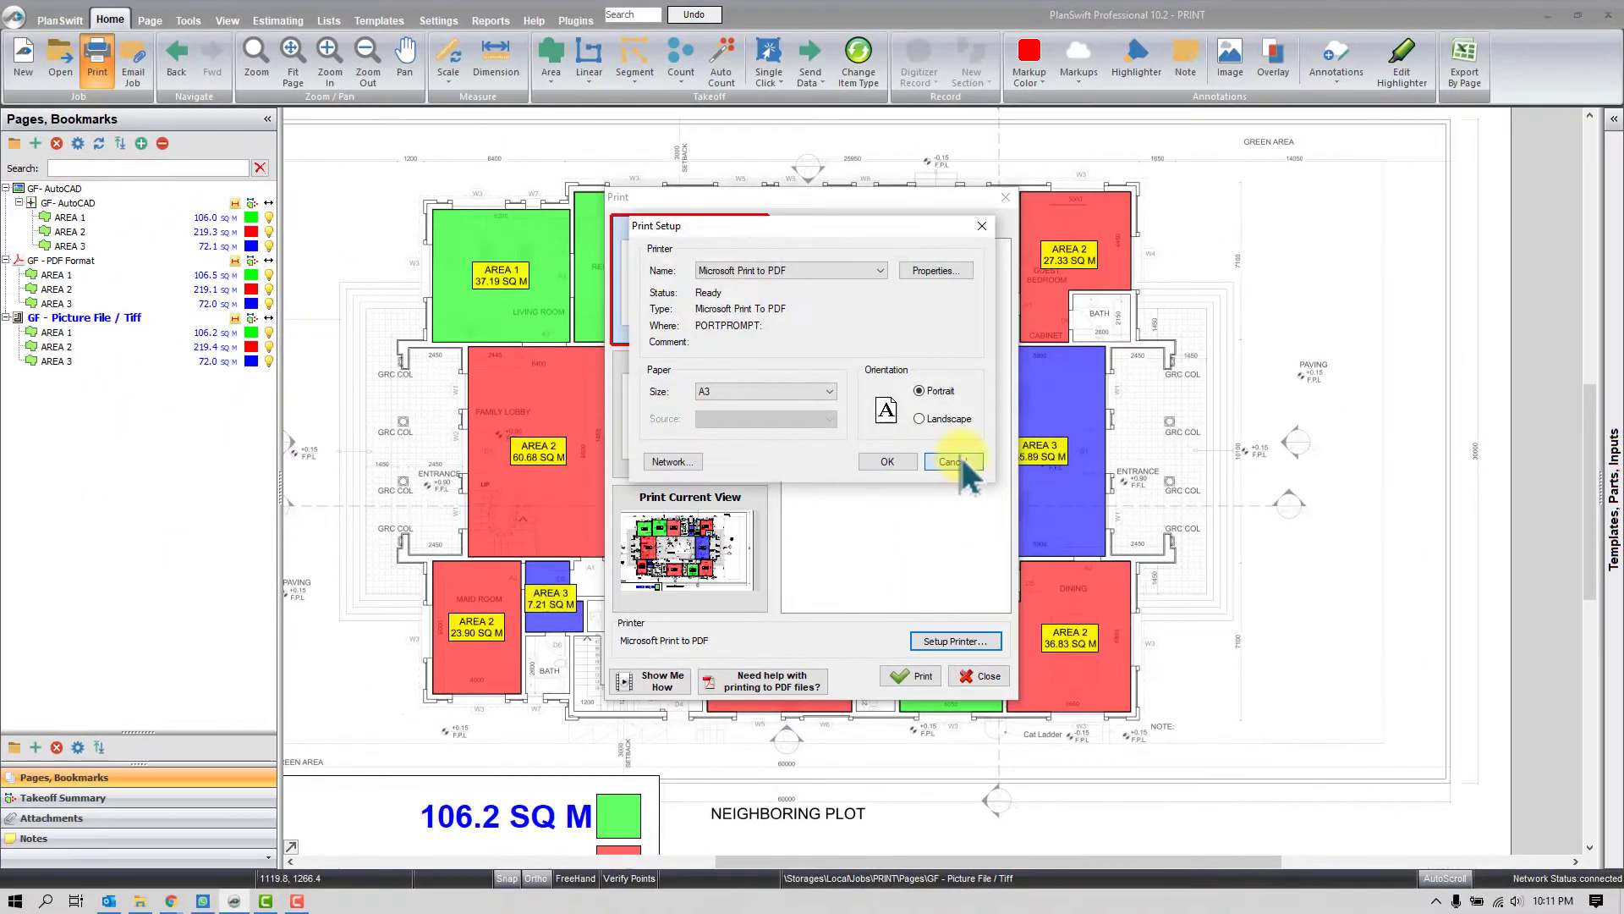
left_click(954, 461)
left_click(915, 675)
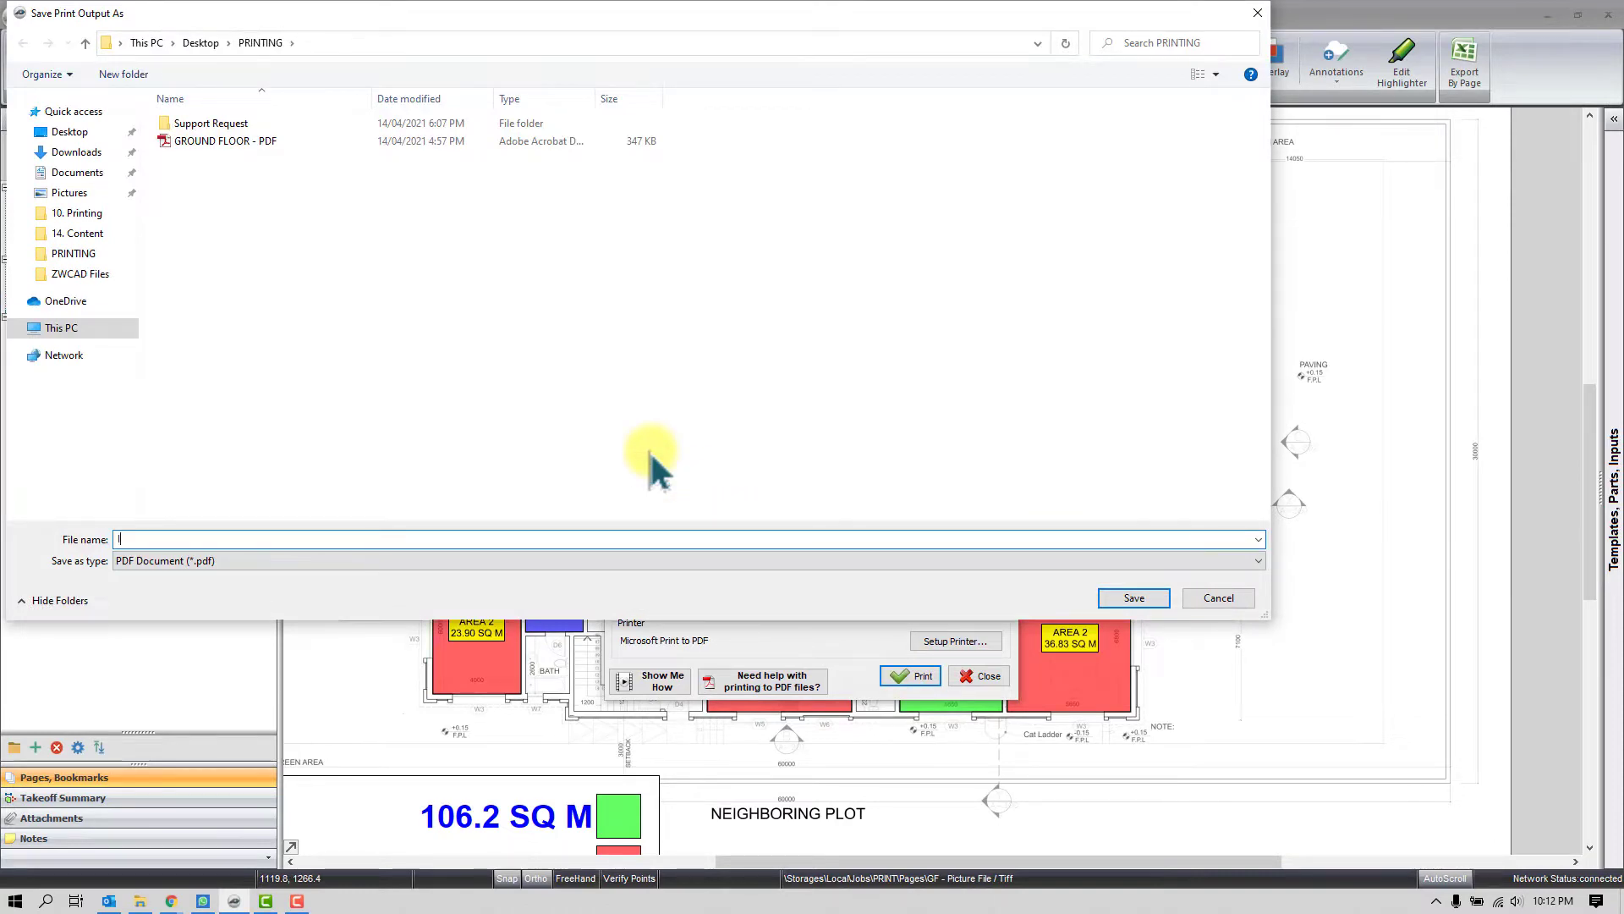
Save the PDF as 'Image only' and open it from the PRINTING folder
type("Image onl")
key("Return")
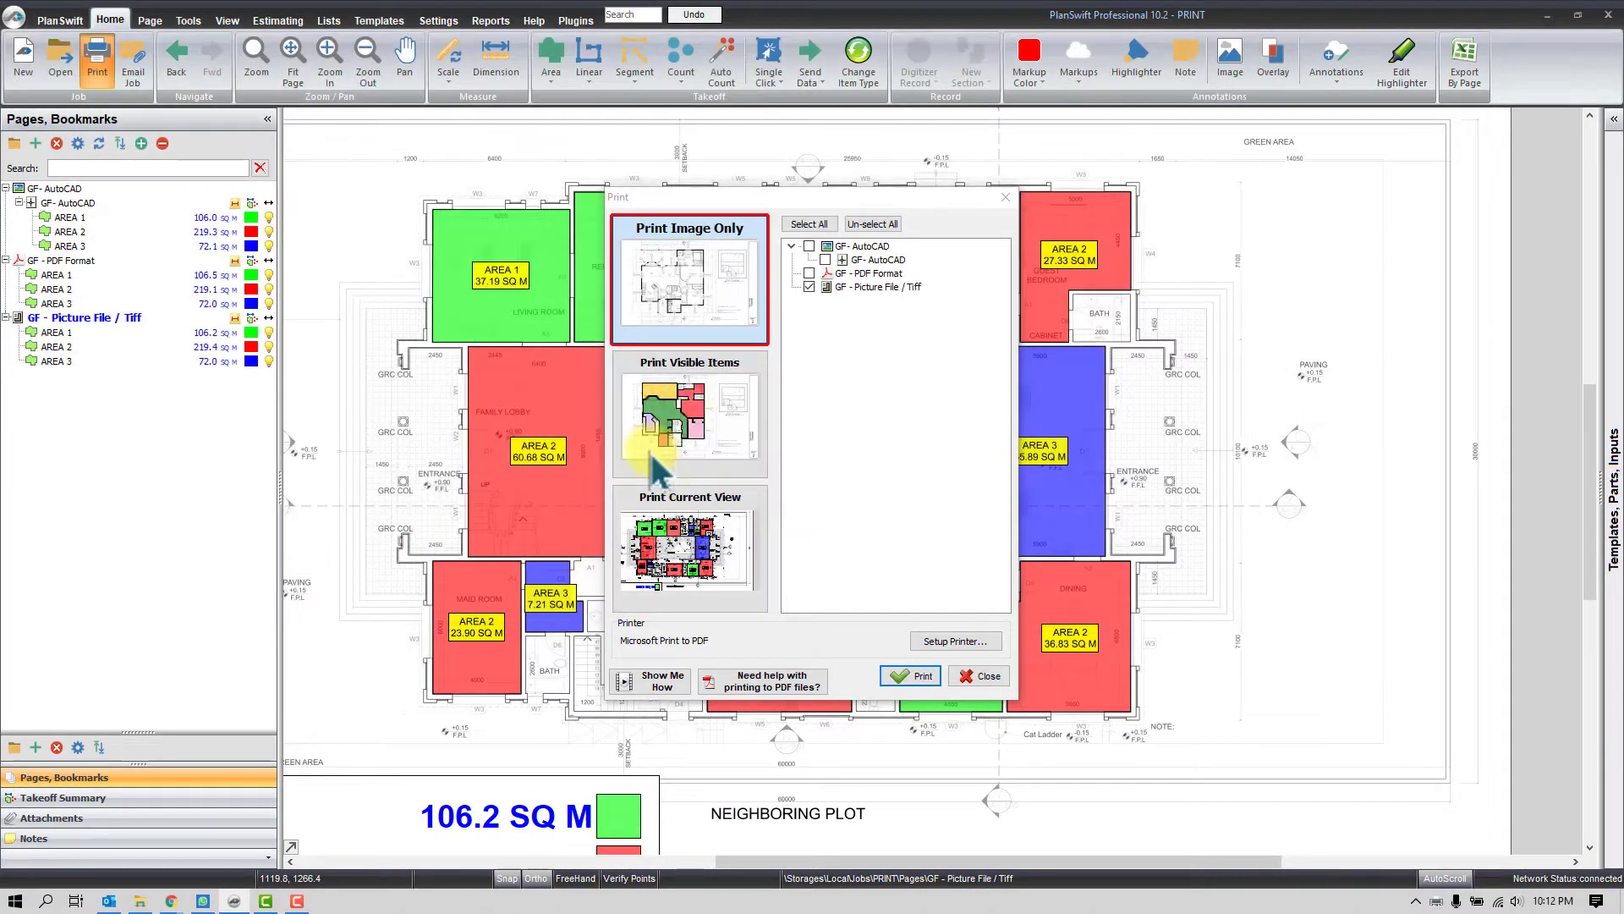
left_click(135, 904)
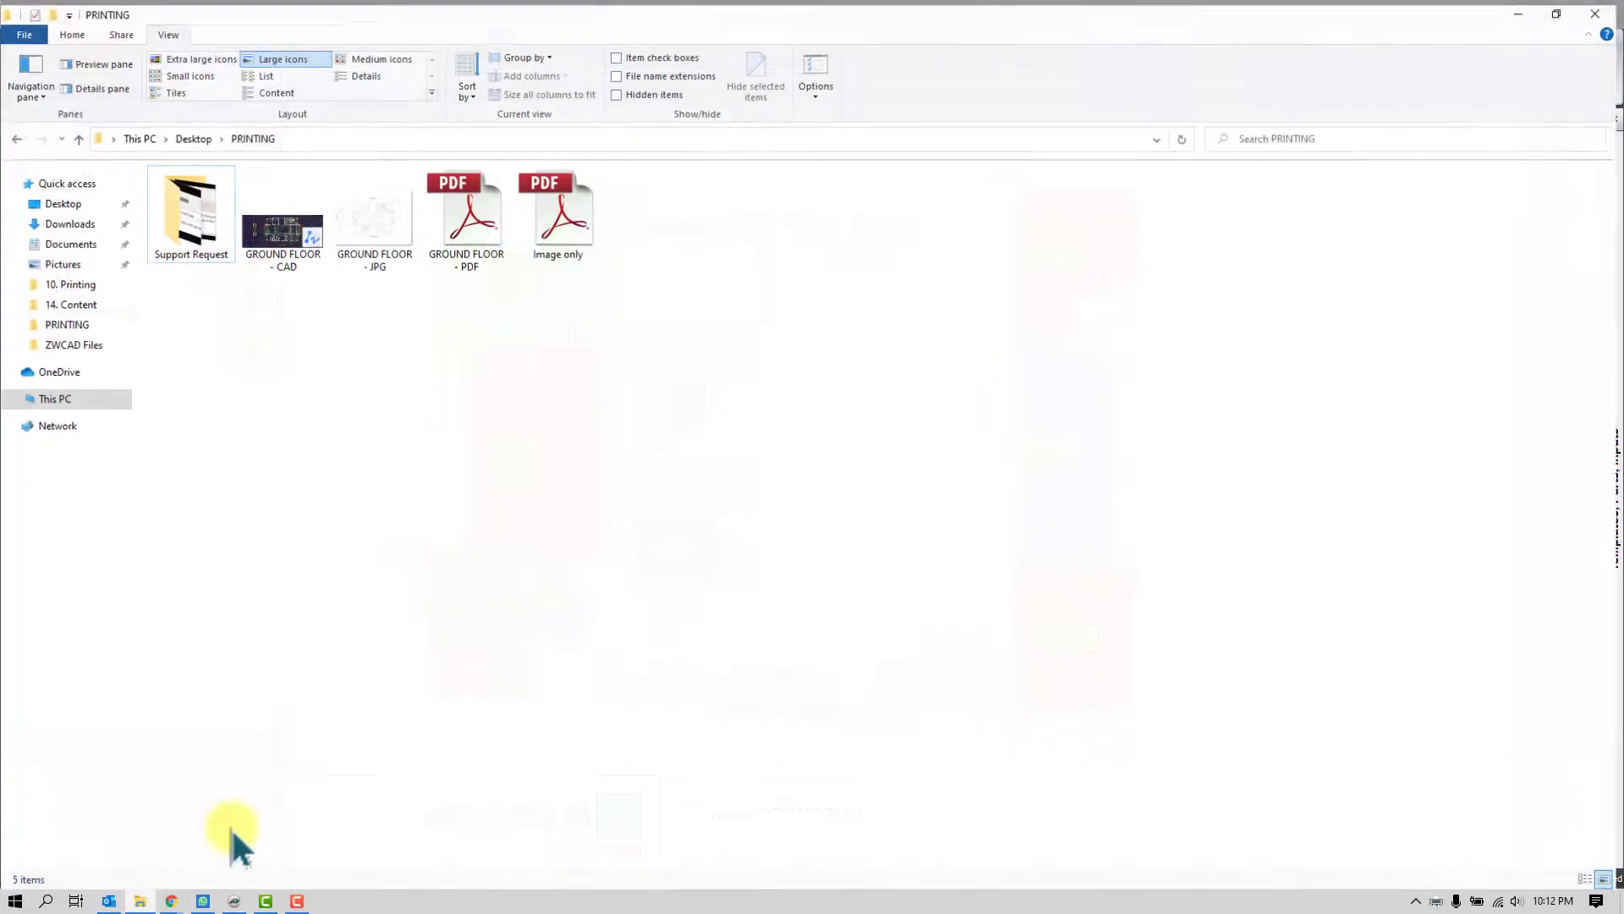
double_click(577, 239)
Zoom out in Adobe Reader to view the whole bare floor plan, then return to PlanSwift
scroll(625, 327, "down", 5)
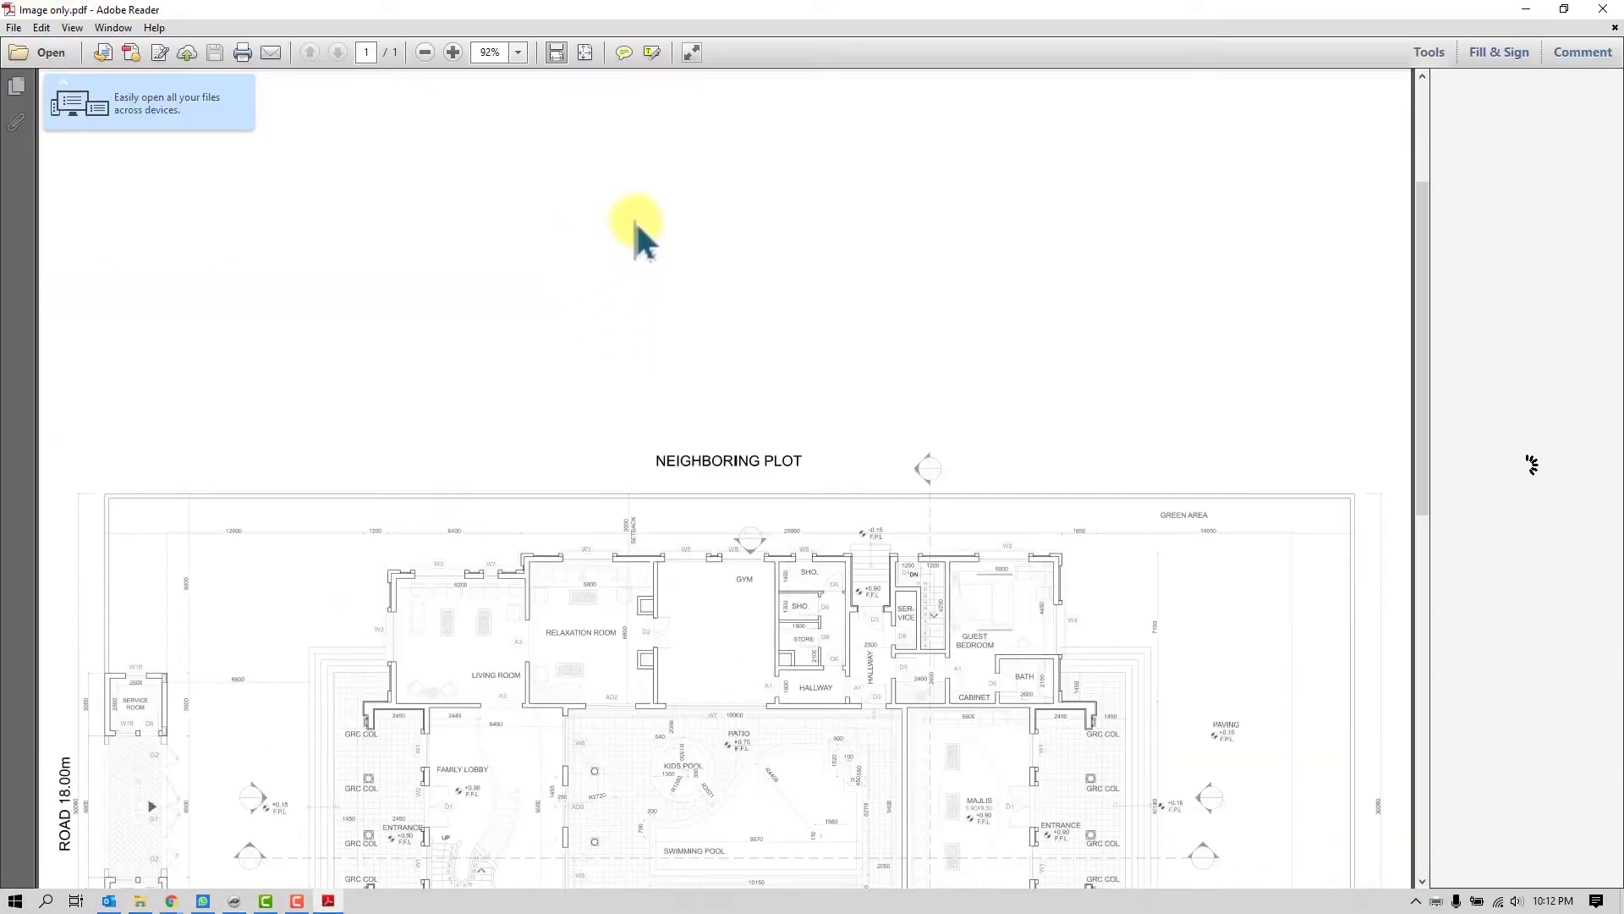
key("ctrl+minus")
scroll(670, 381, "down", 2)
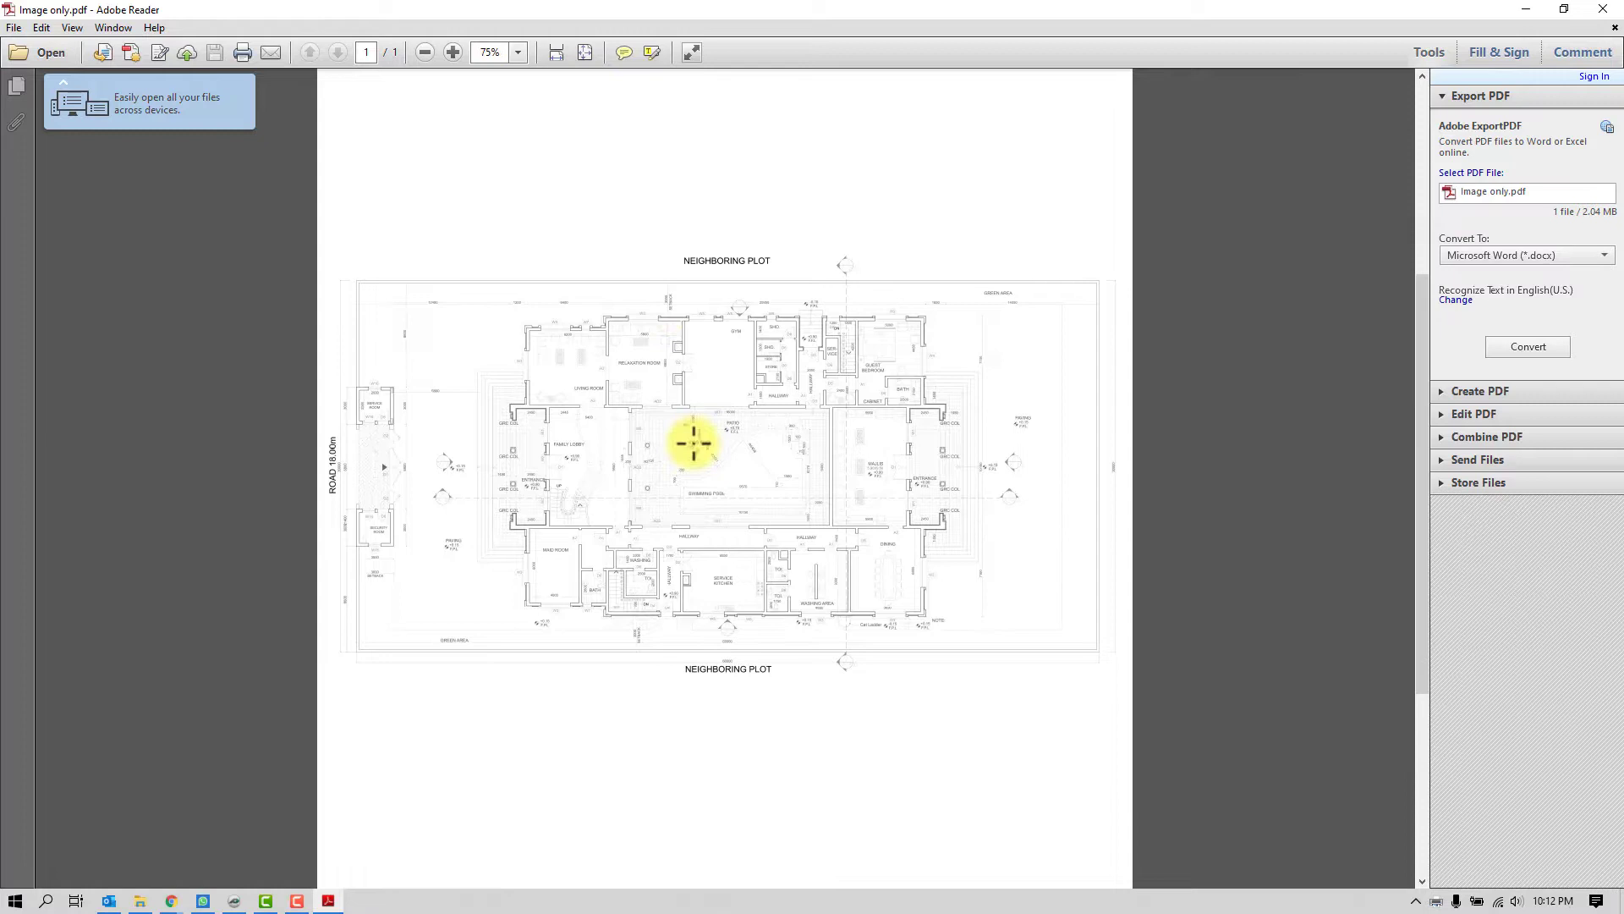
scroll(694, 443, "up", 2)
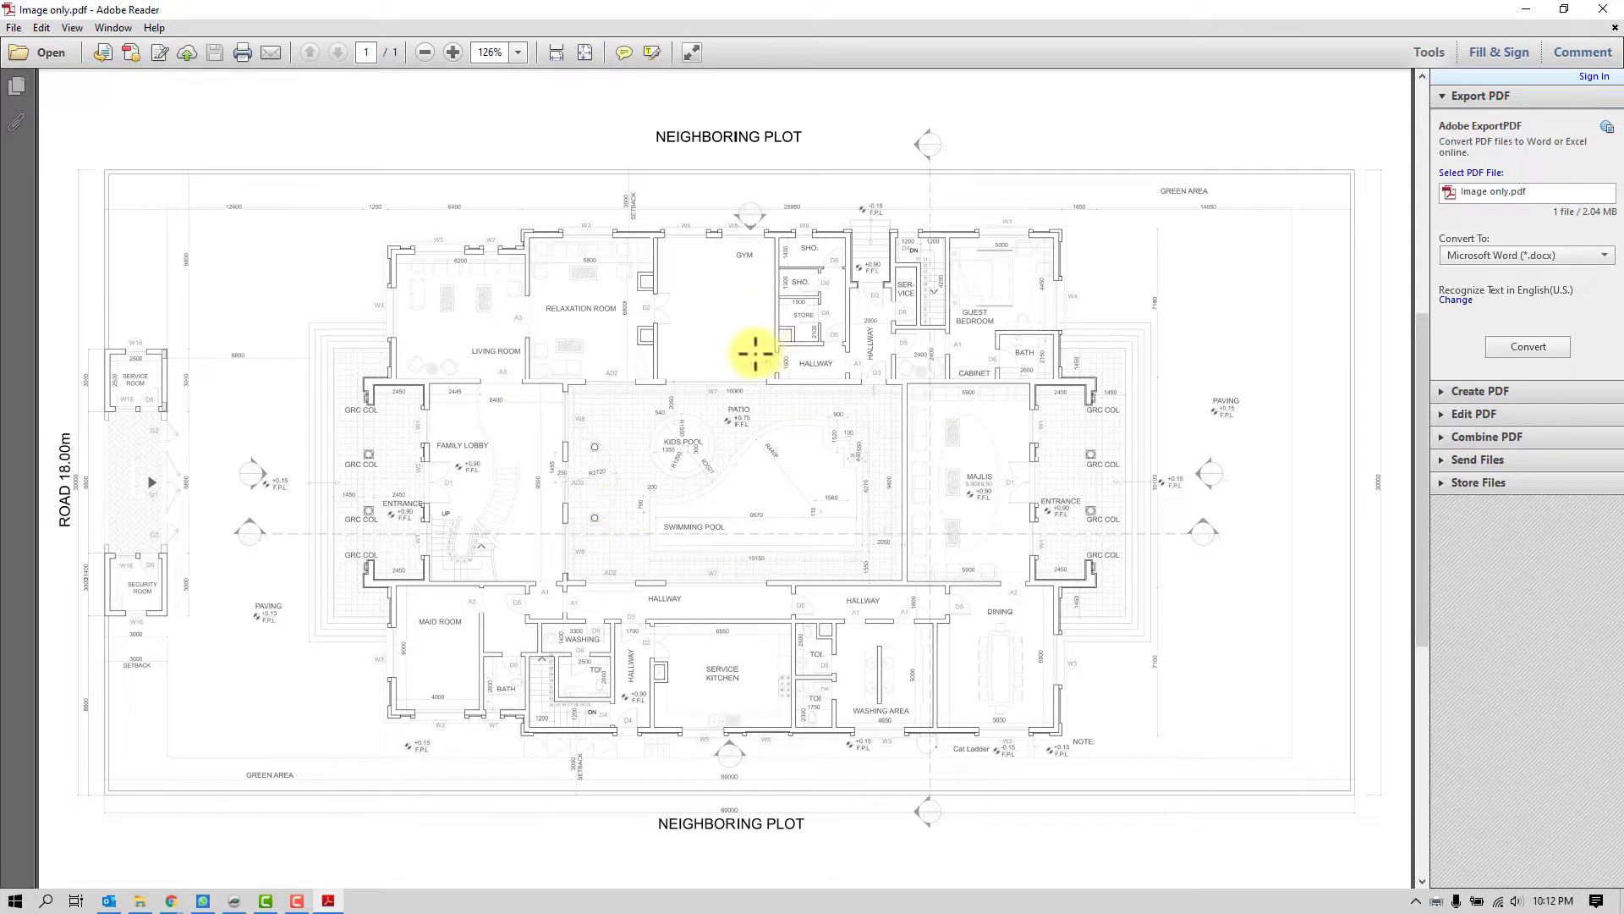
left_click(235, 902)
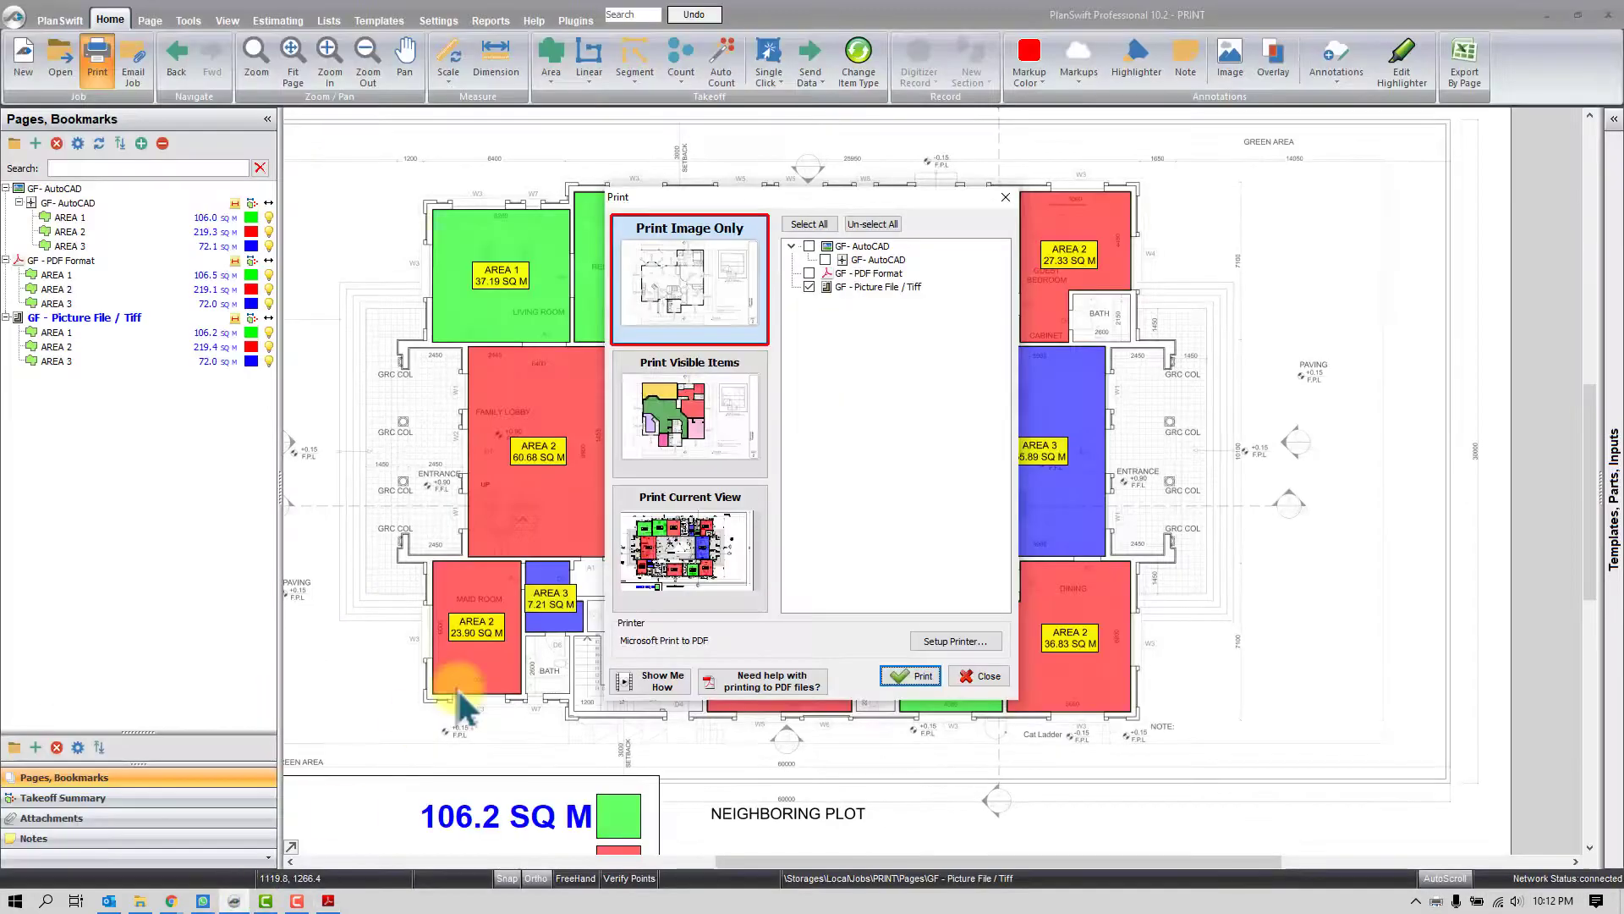
Set printing to Print Visible Items and hide the red AREA 2 and blue AREA 3 takeoffs
left_click(669, 427)
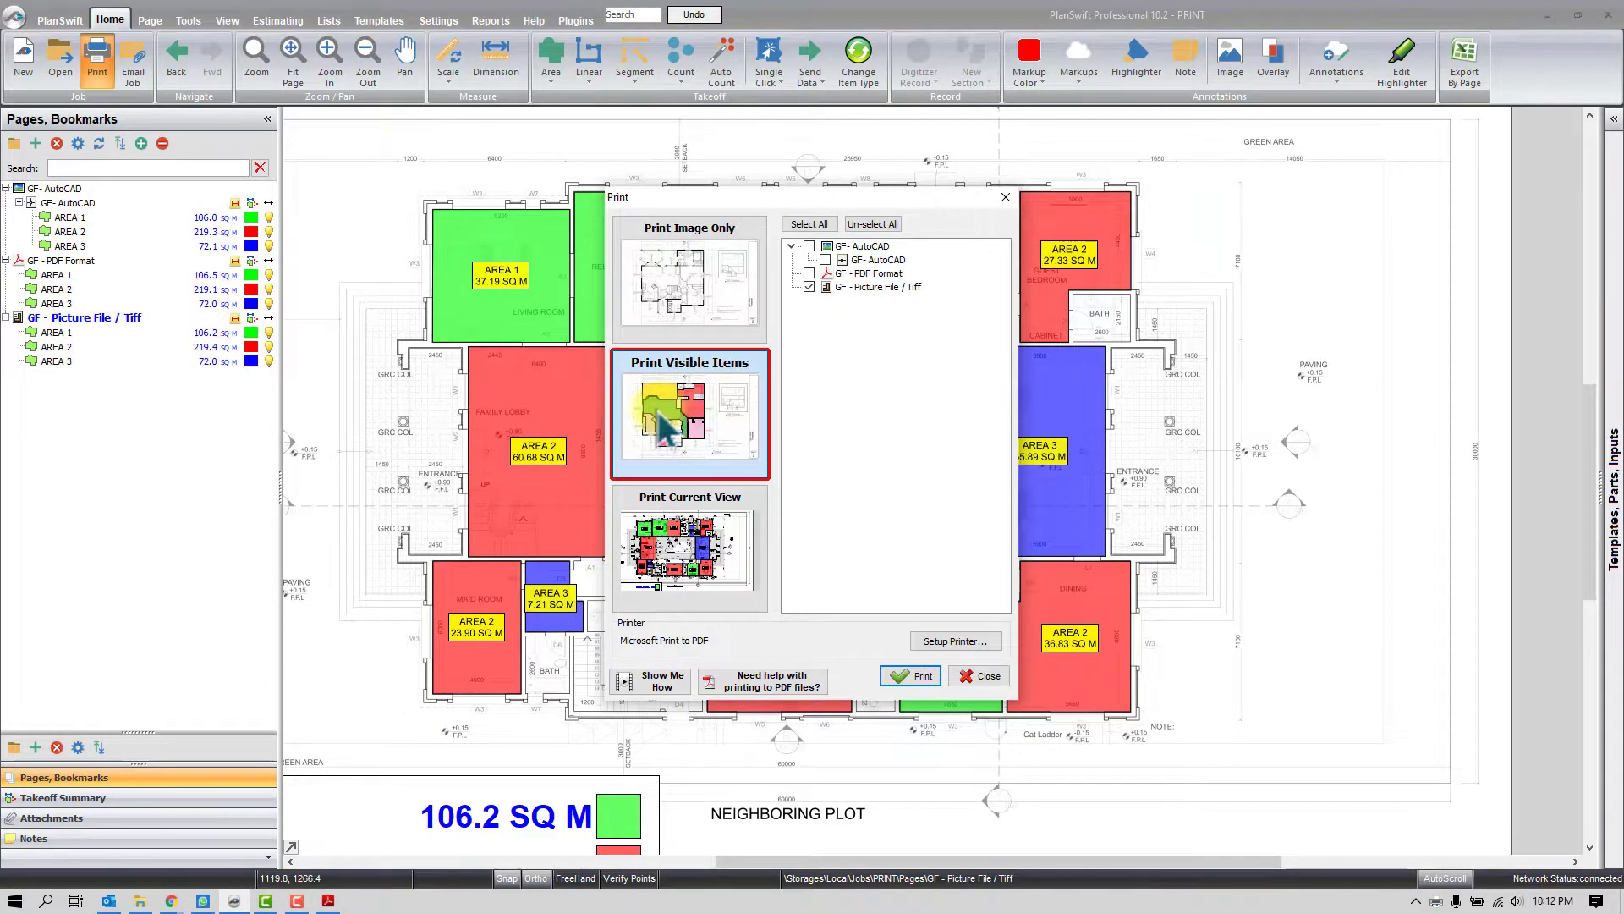
left_click(965, 684)
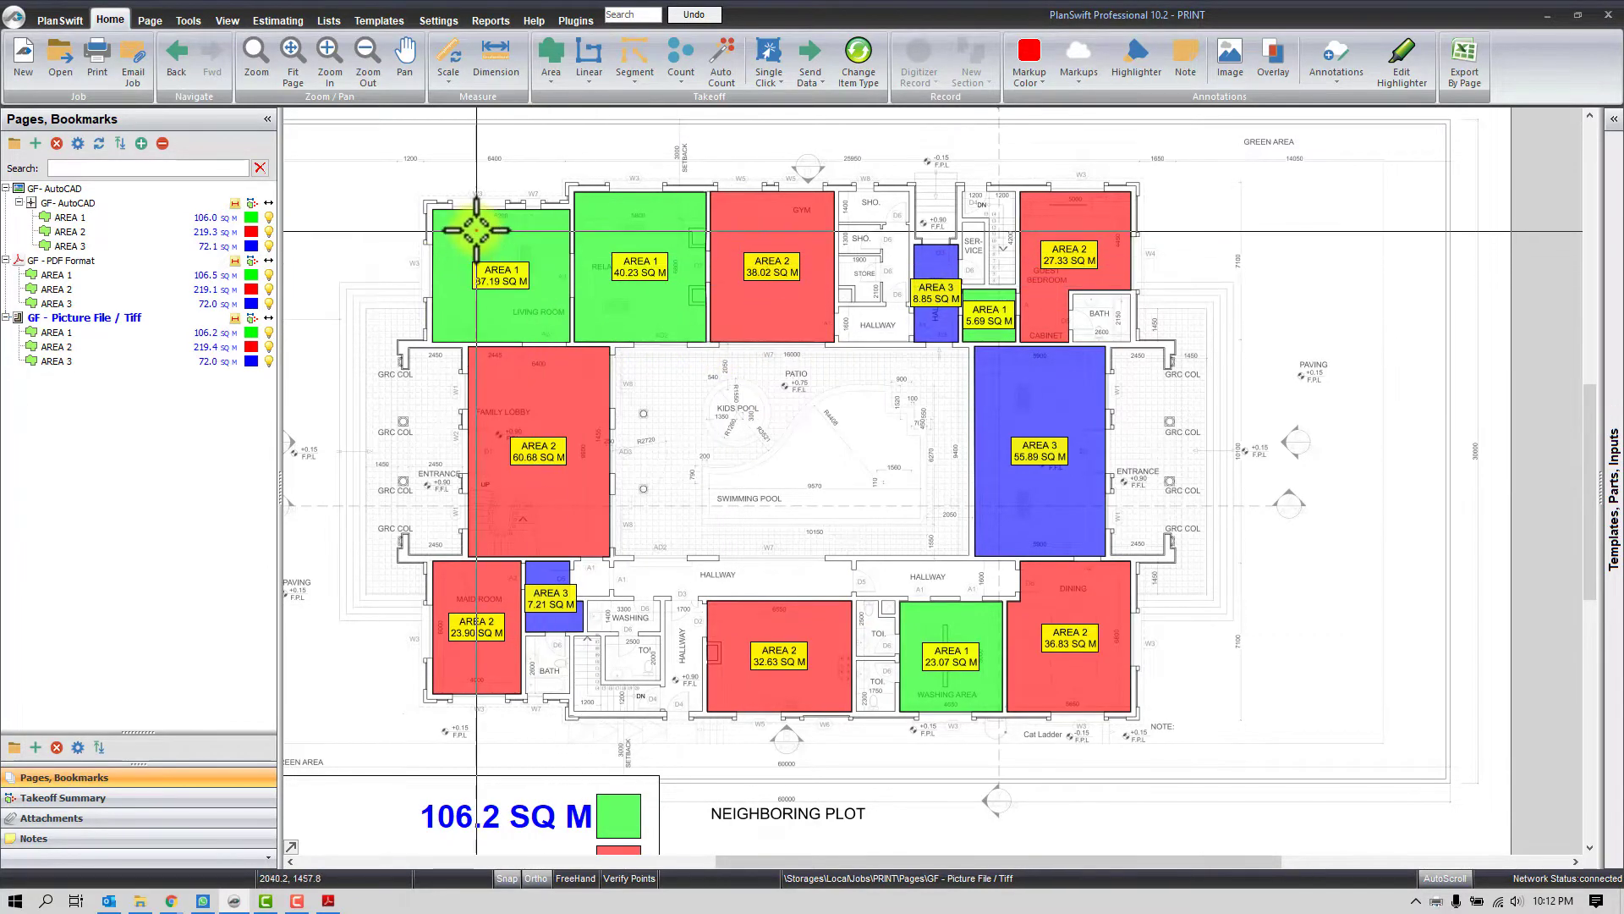
scroll(834, 389, "up", 2)
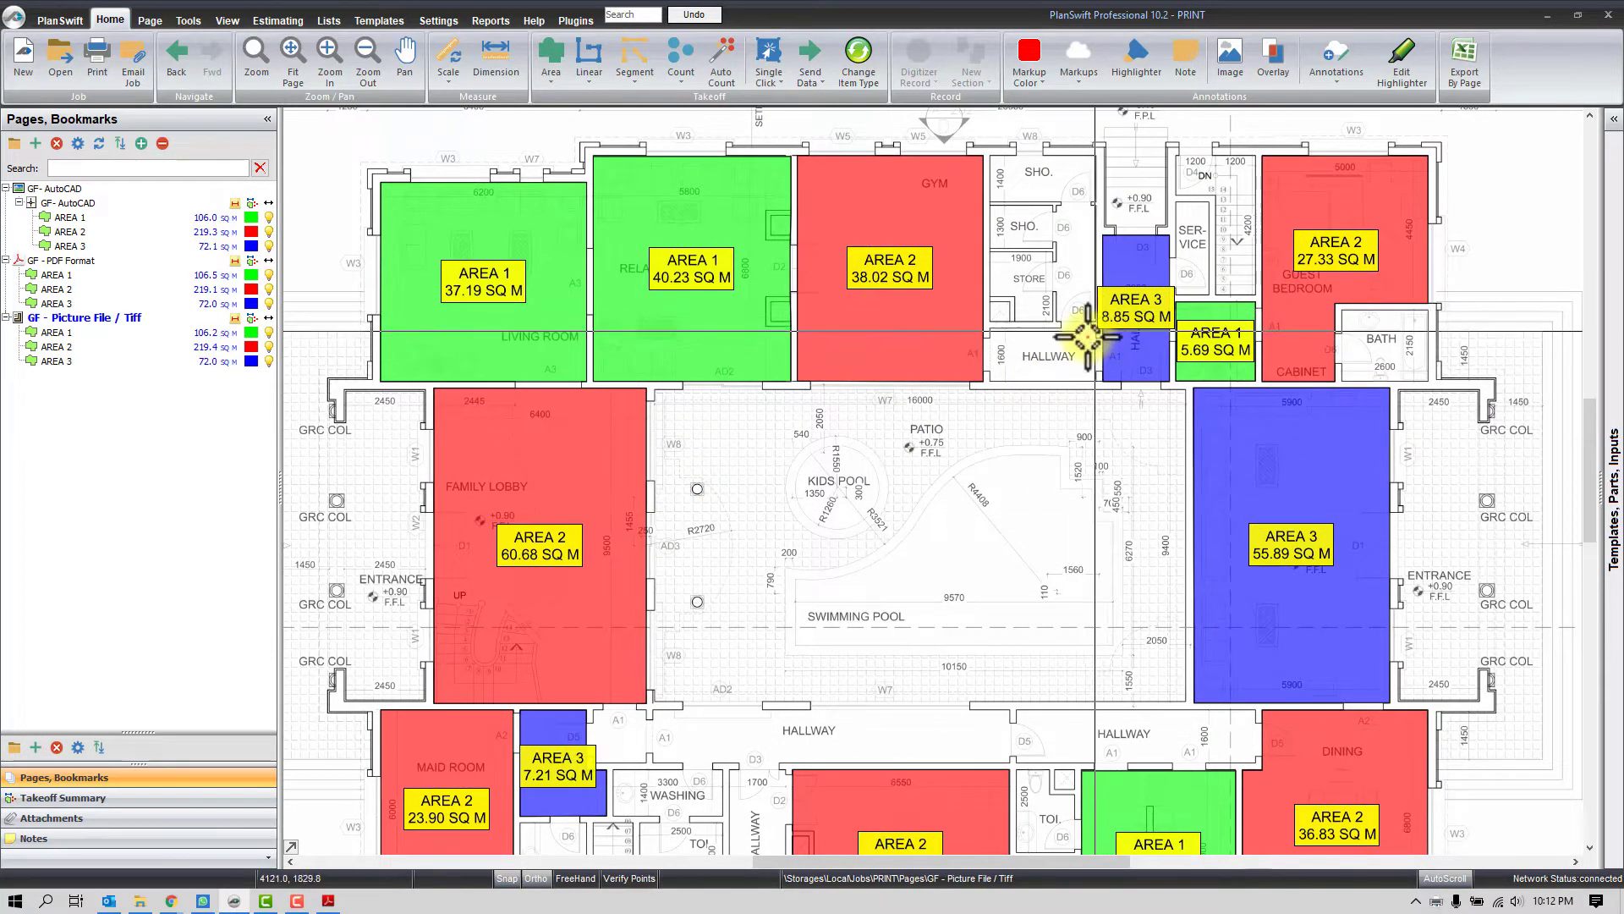
left_click(269, 347)
left_click(269, 361)
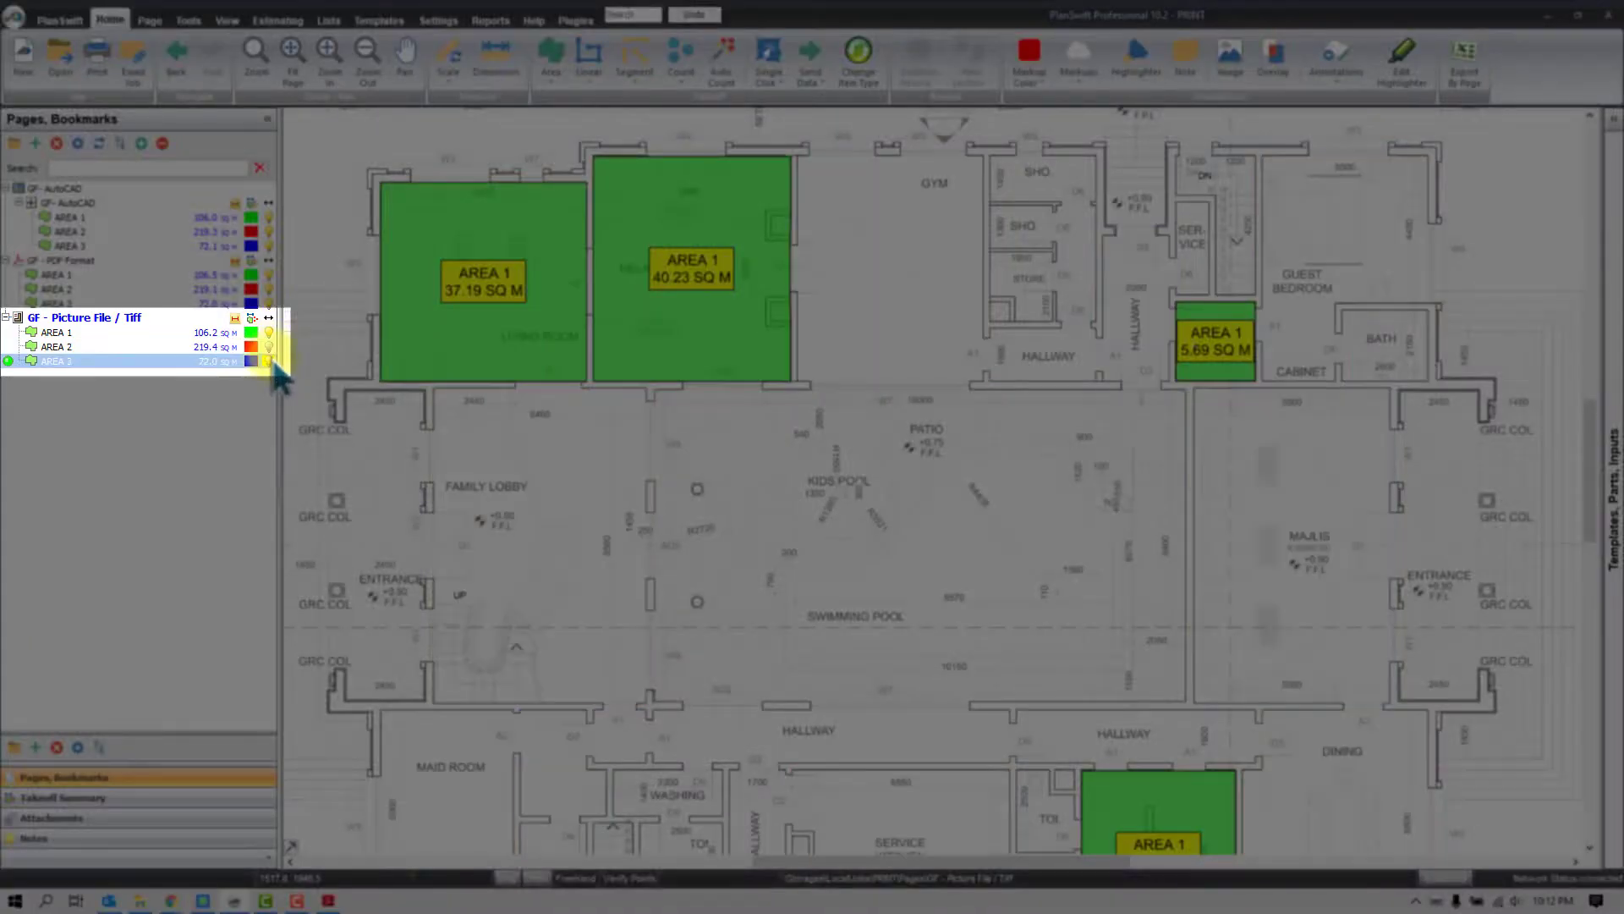
left_click(269, 361)
left_click(269, 347)
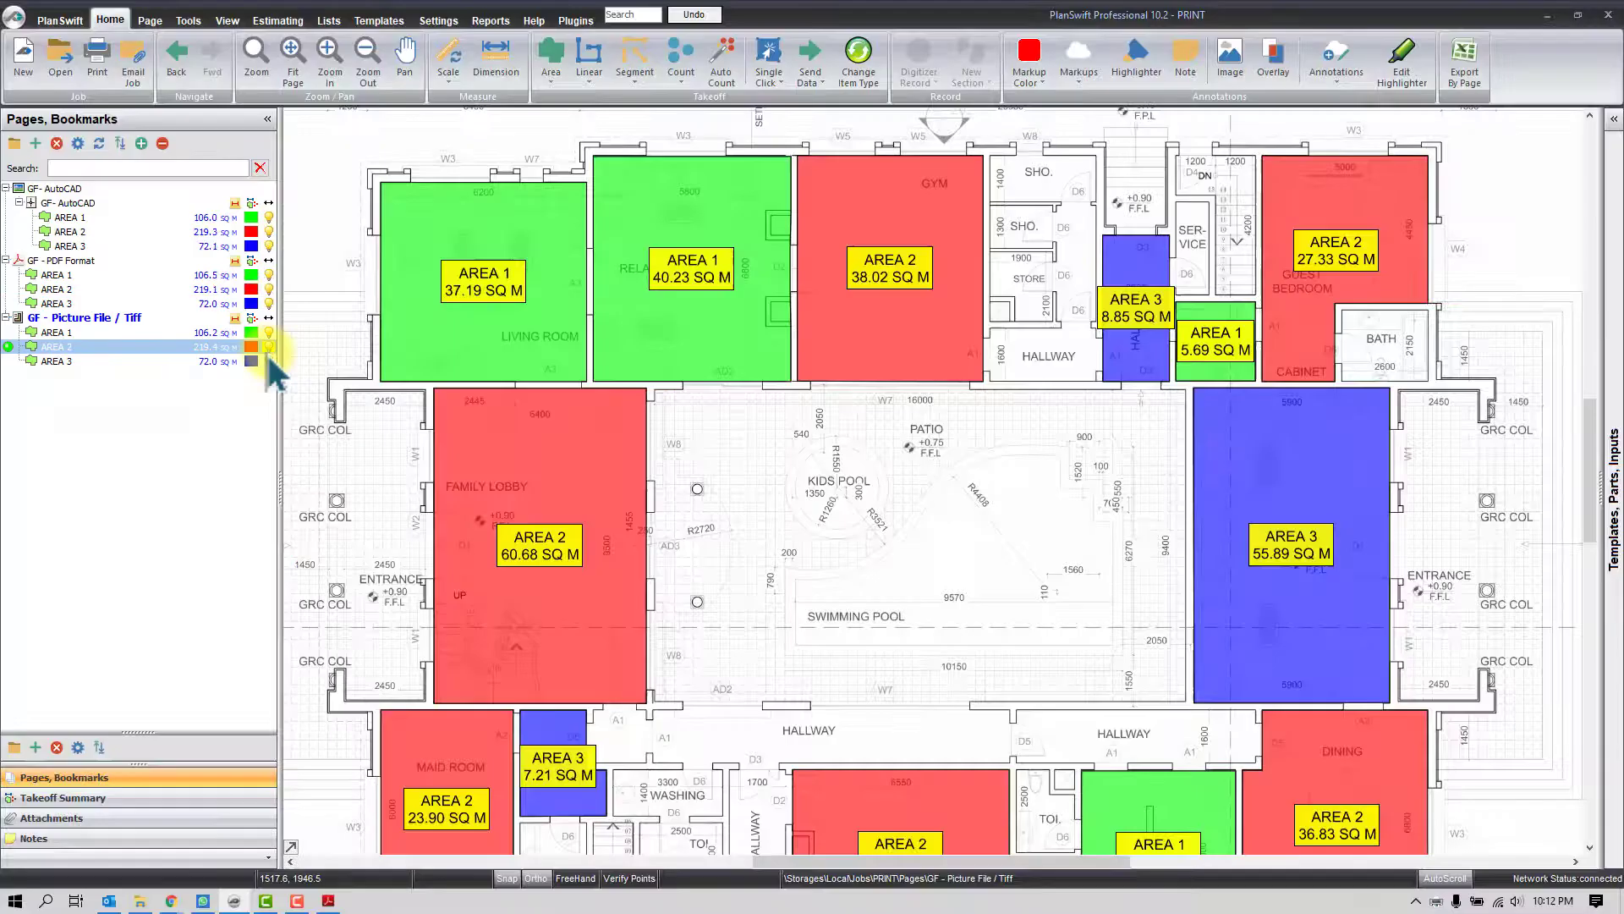
left_click(269, 362)
left_click(269, 346)
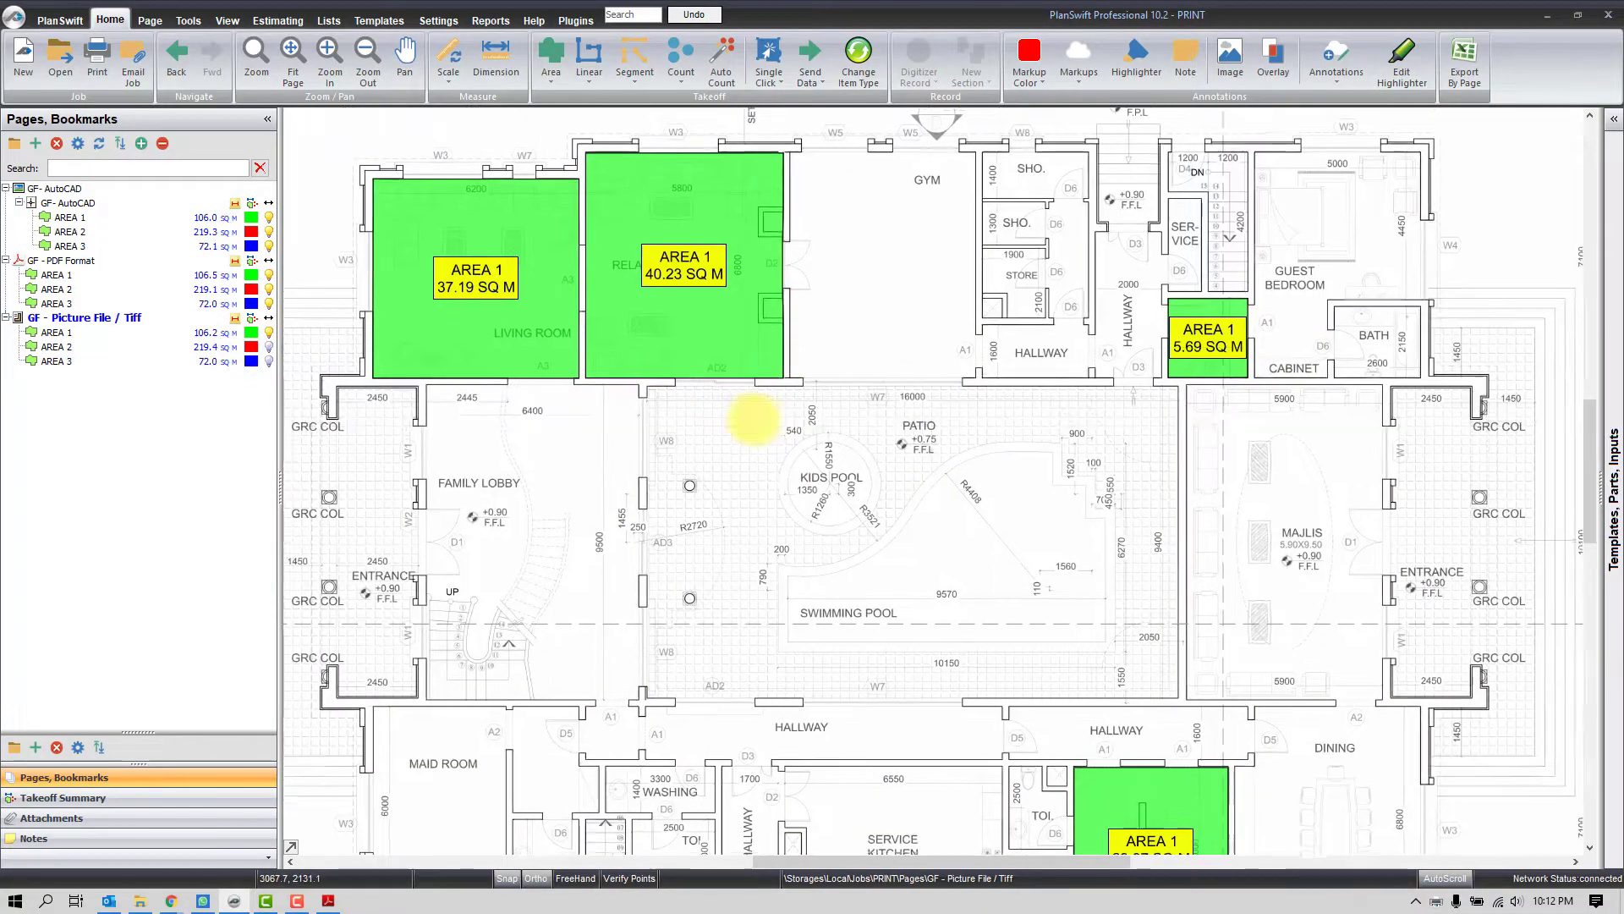
scroll(659, 330, "down", 2)
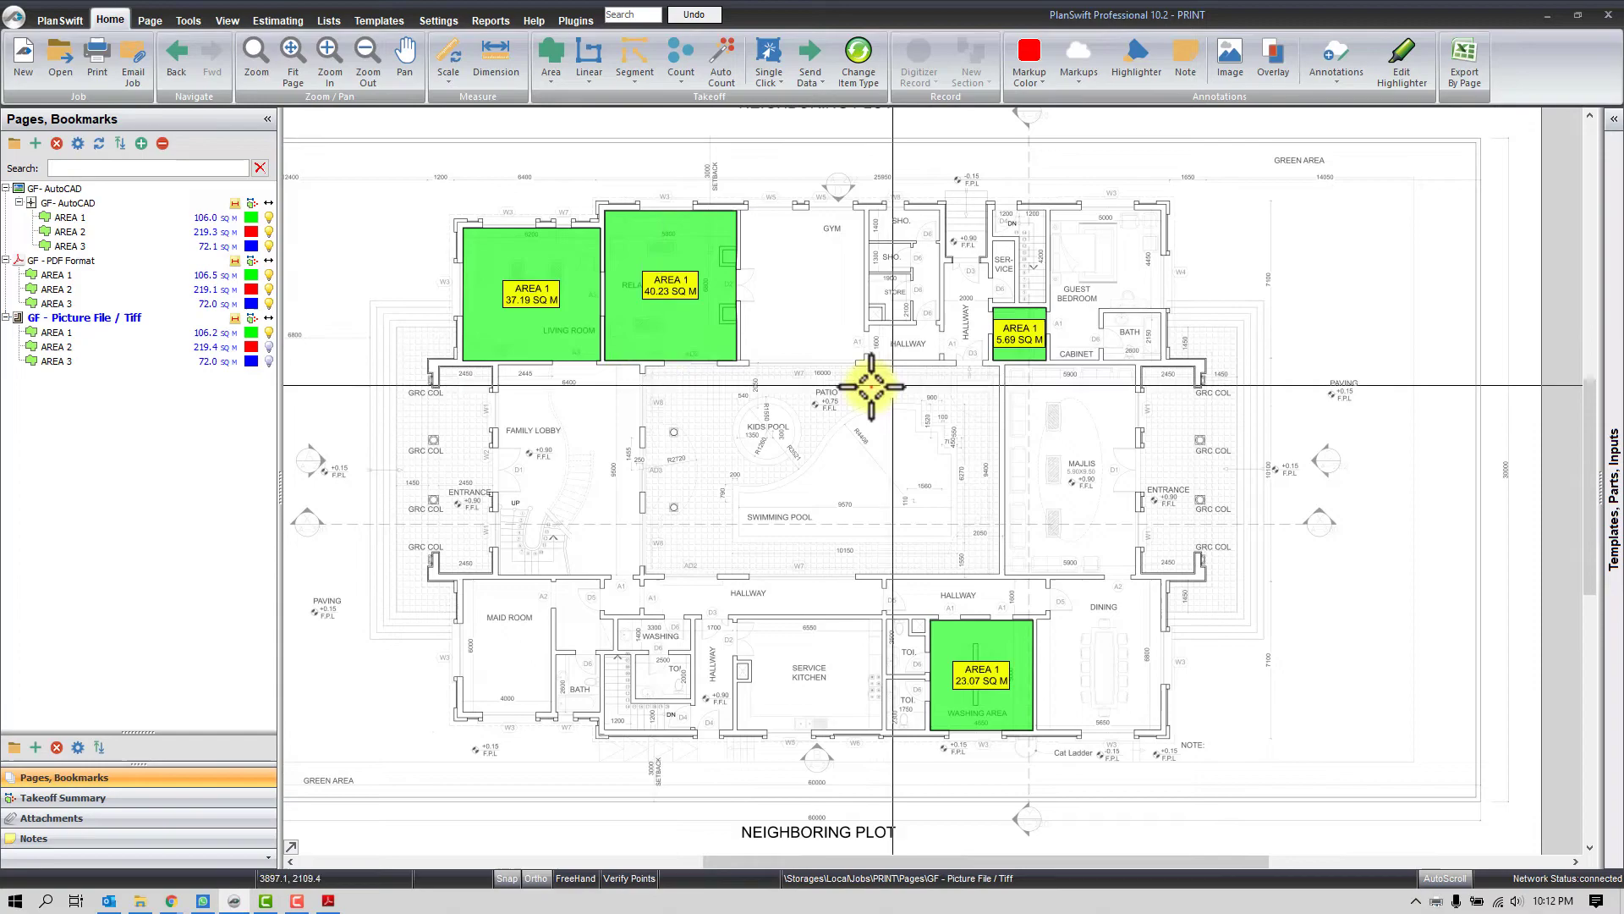
Print the visible items to a PDF named 'Visible item' in the PRINTING folder
left_click(98, 72)
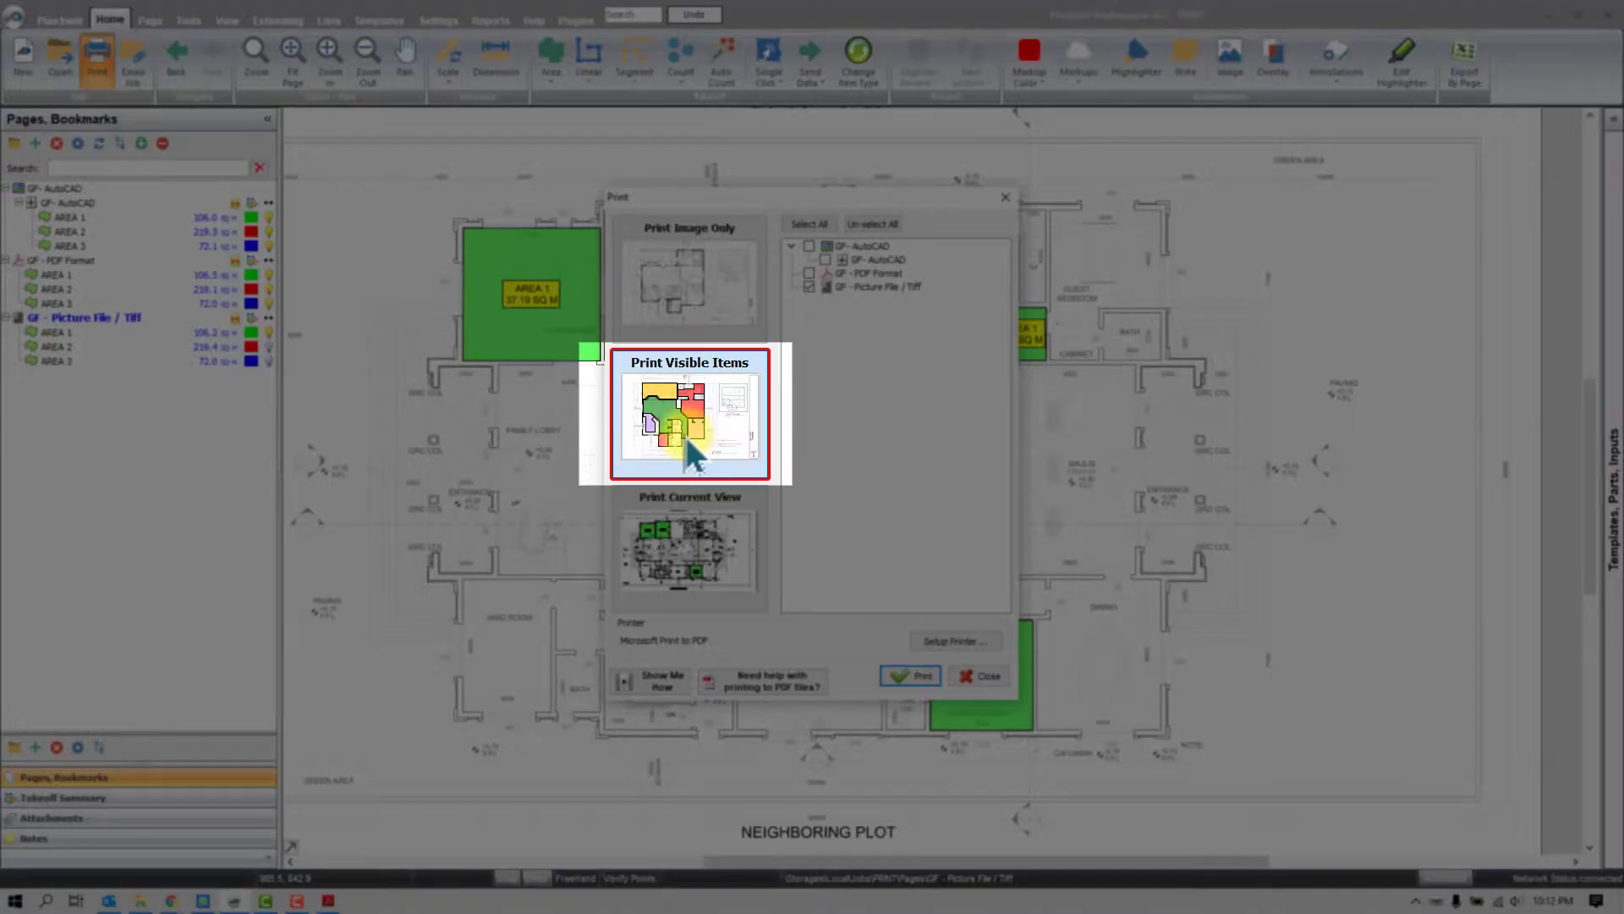
left_click(902, 677)
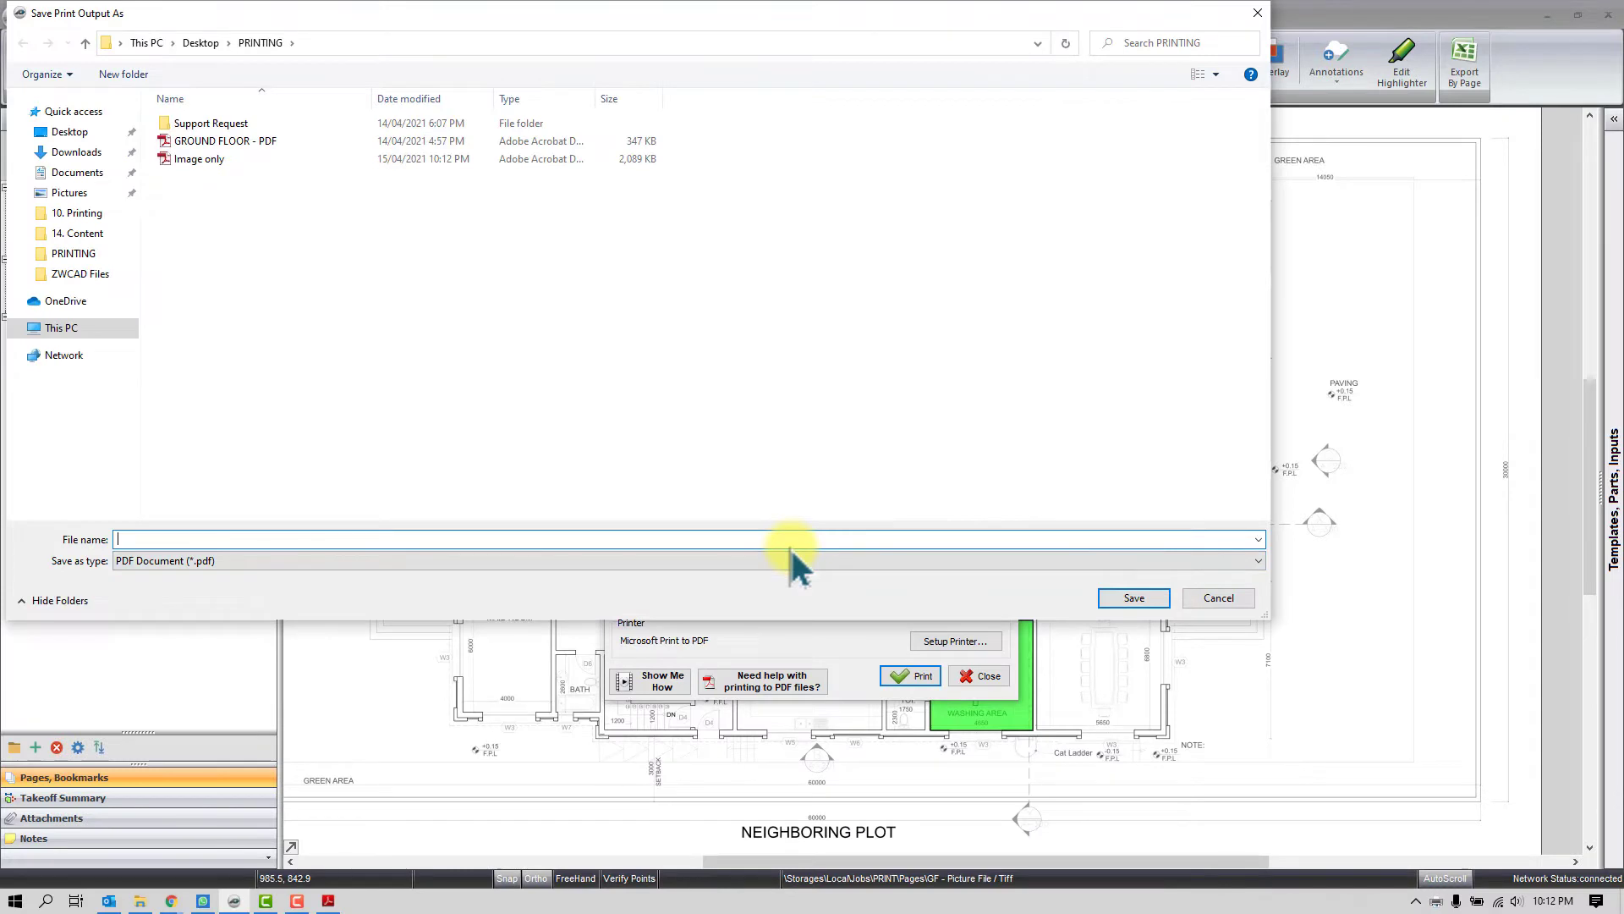
type("Visible item")
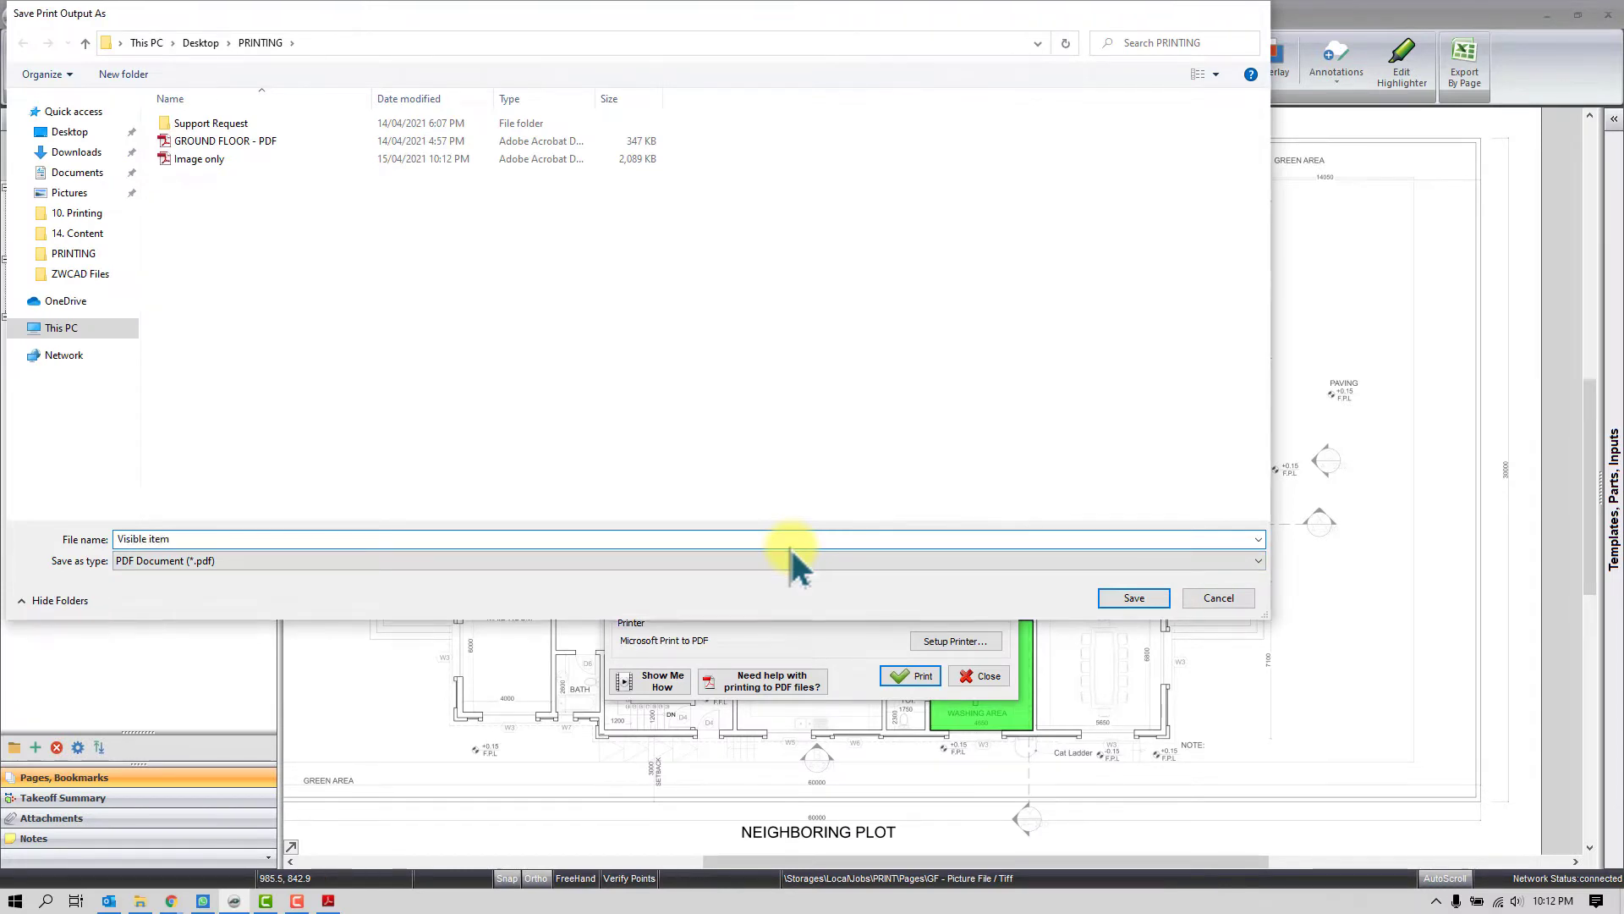
key("Return")
left_click(139, 901)
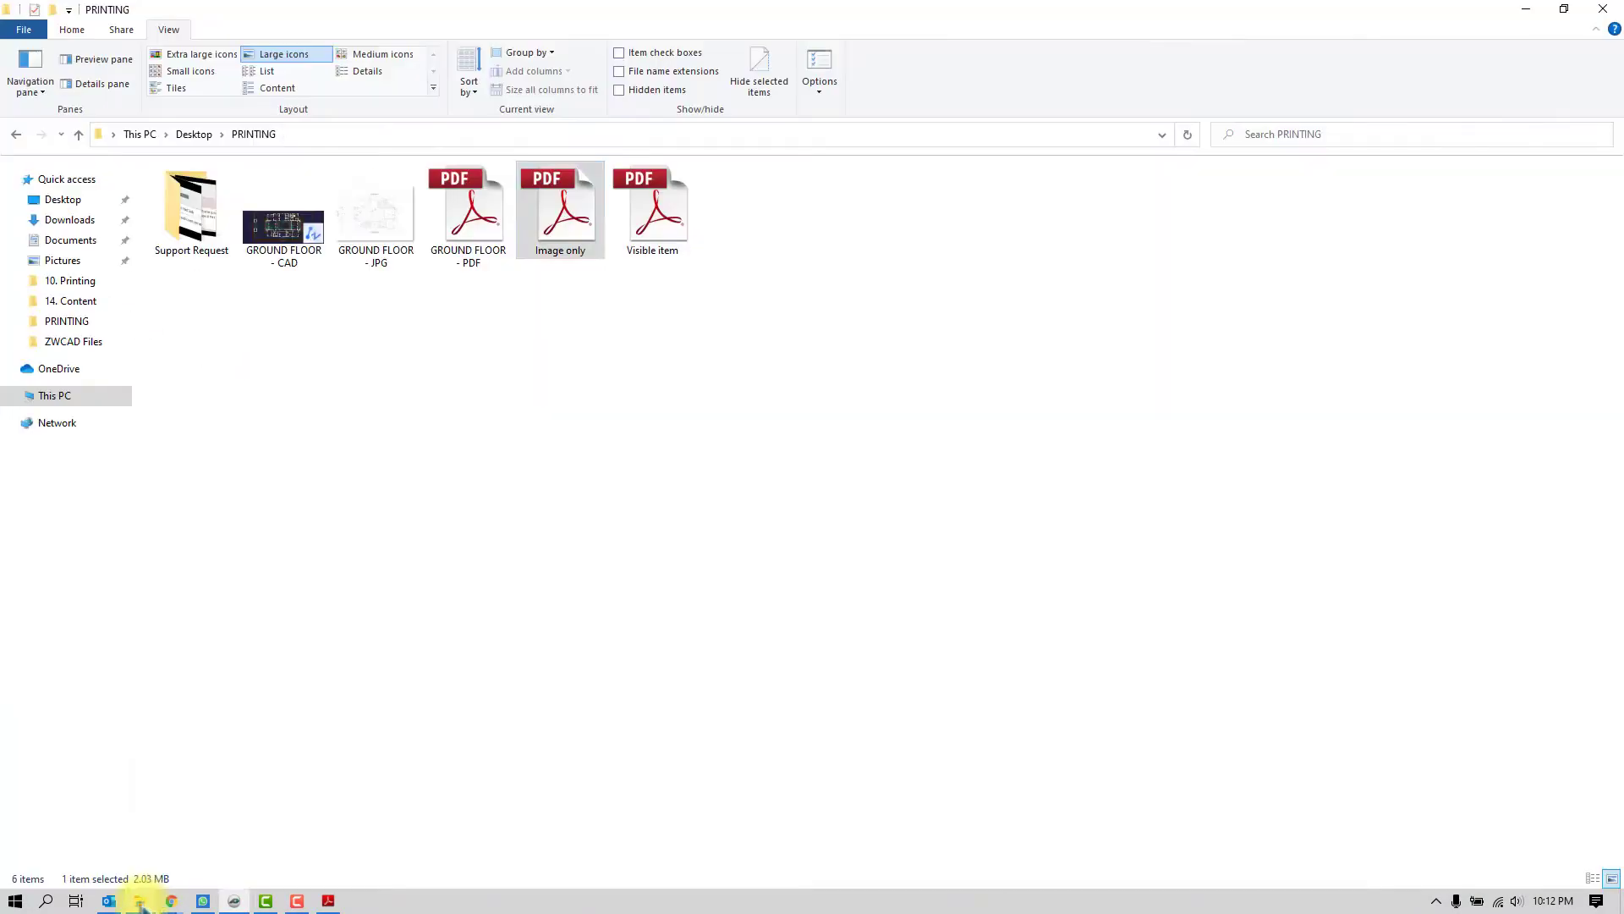
Open Visible item.pdf to check the green AREA 1 takeoffs, then go back to PlanSwift's Print dialog
double_click(653, 247)
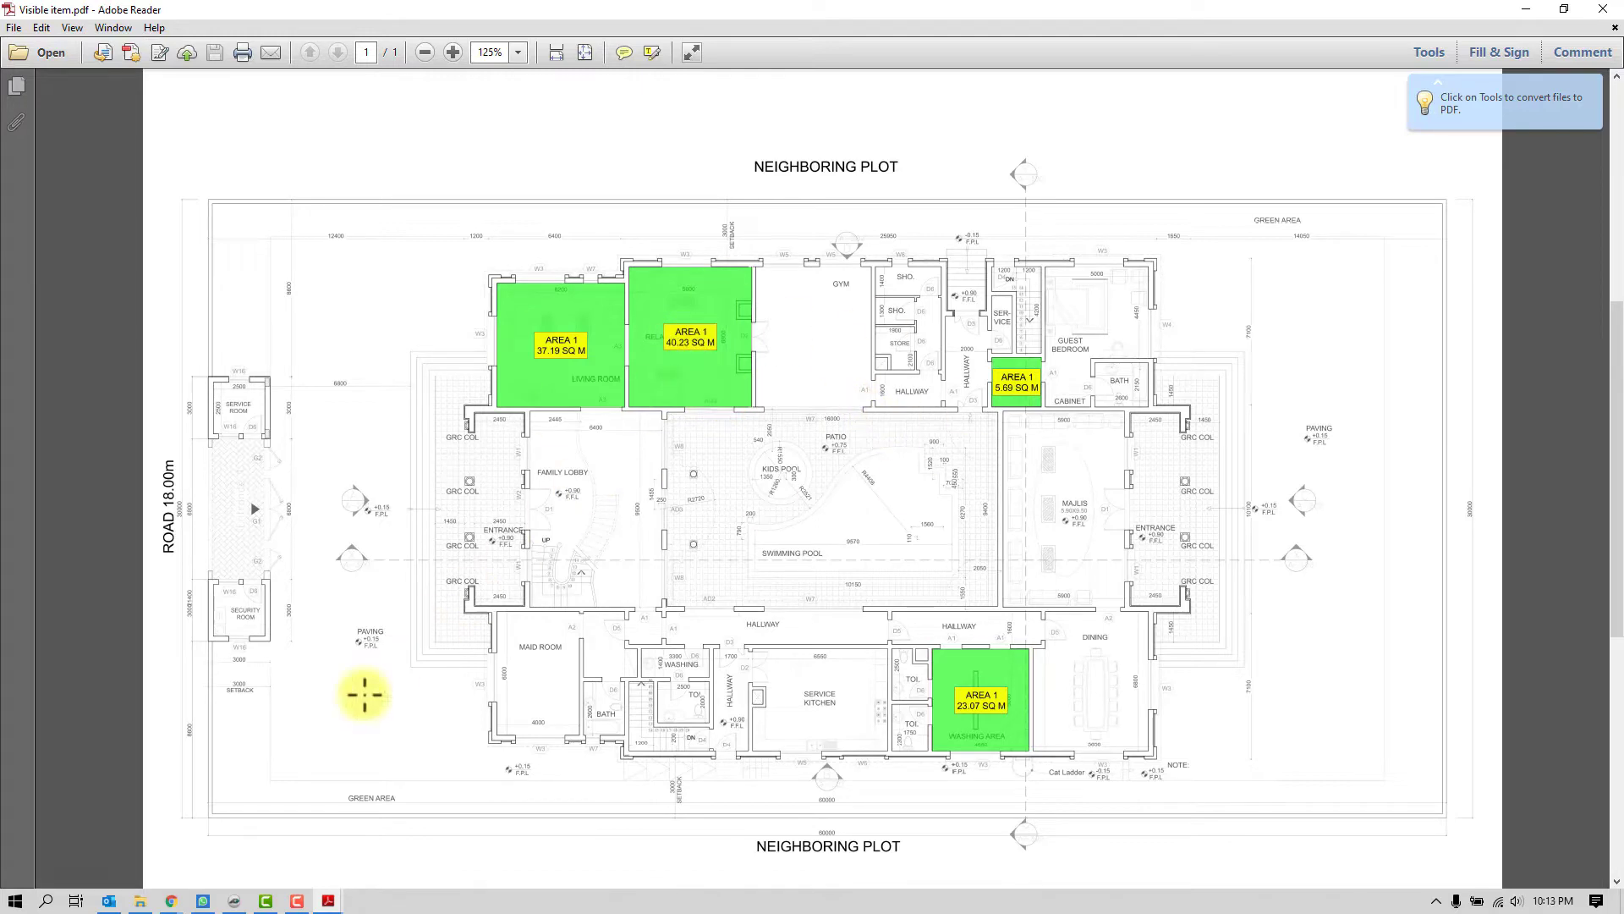
left_click(240, 902)
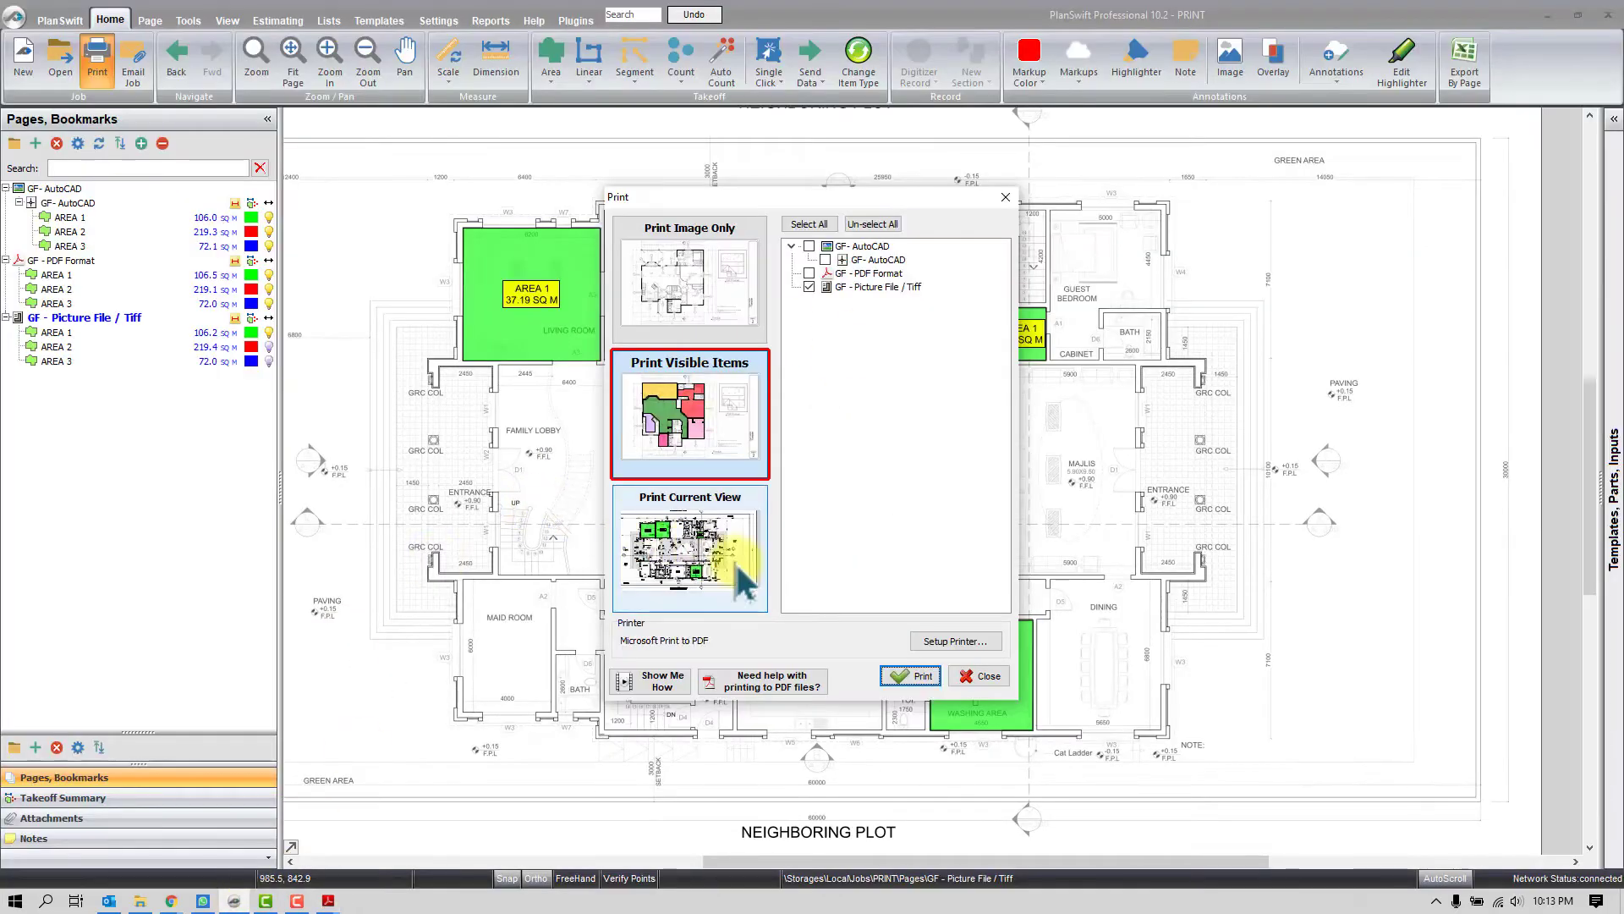
Zoom the plan in on the 5.69 SQ M guest bedroom area beside the hallway
left_click(982, 677)
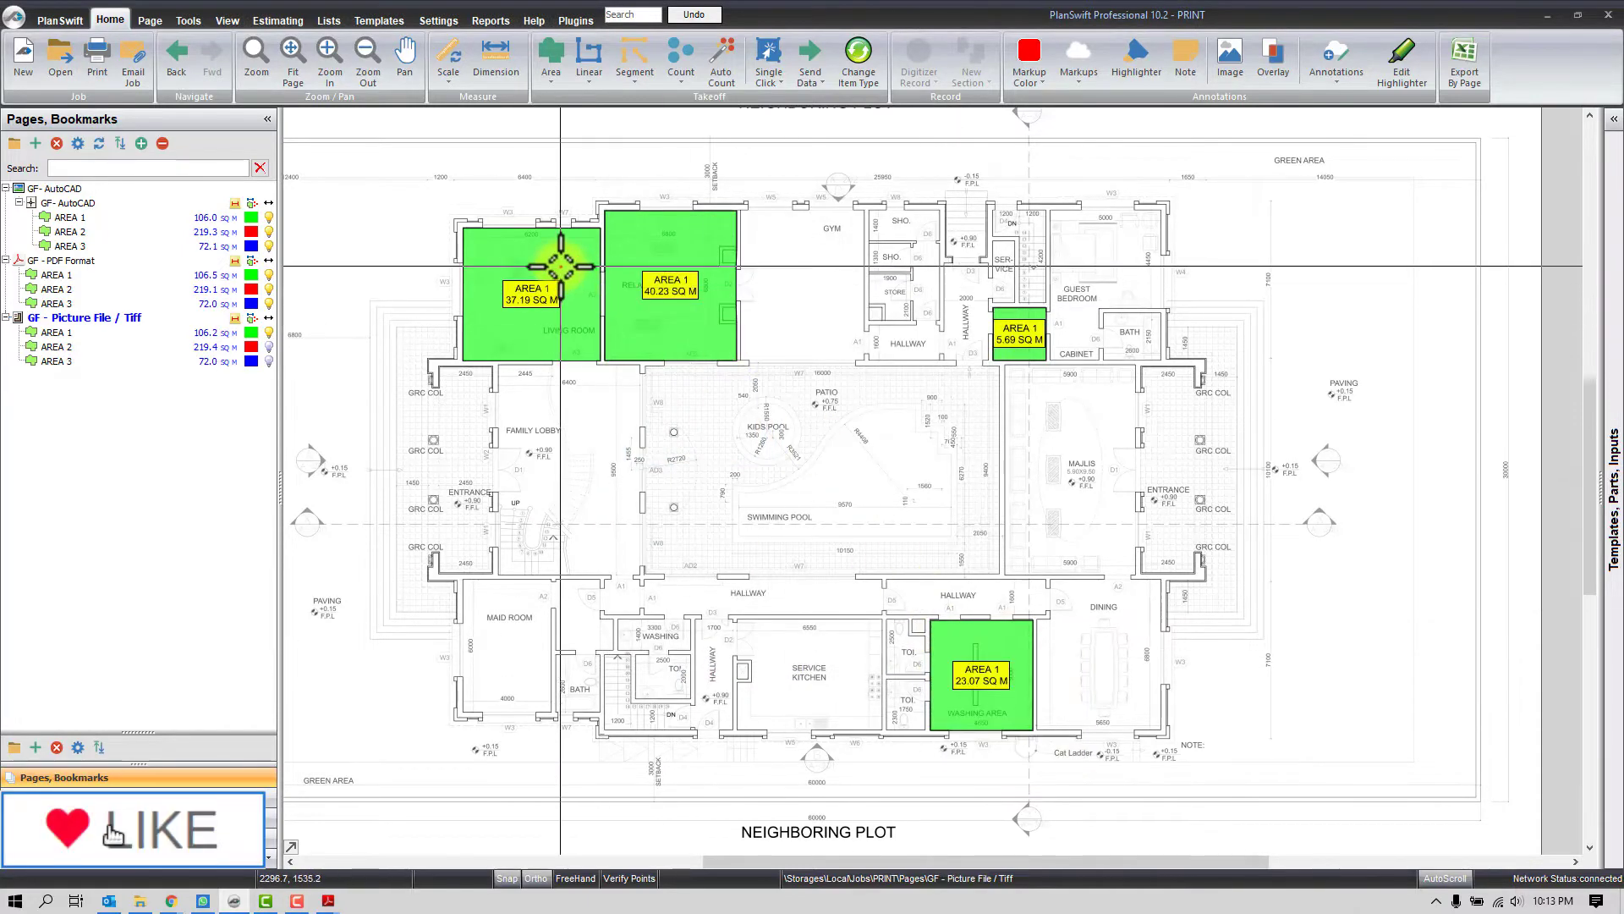
mouse_move(560, 267)
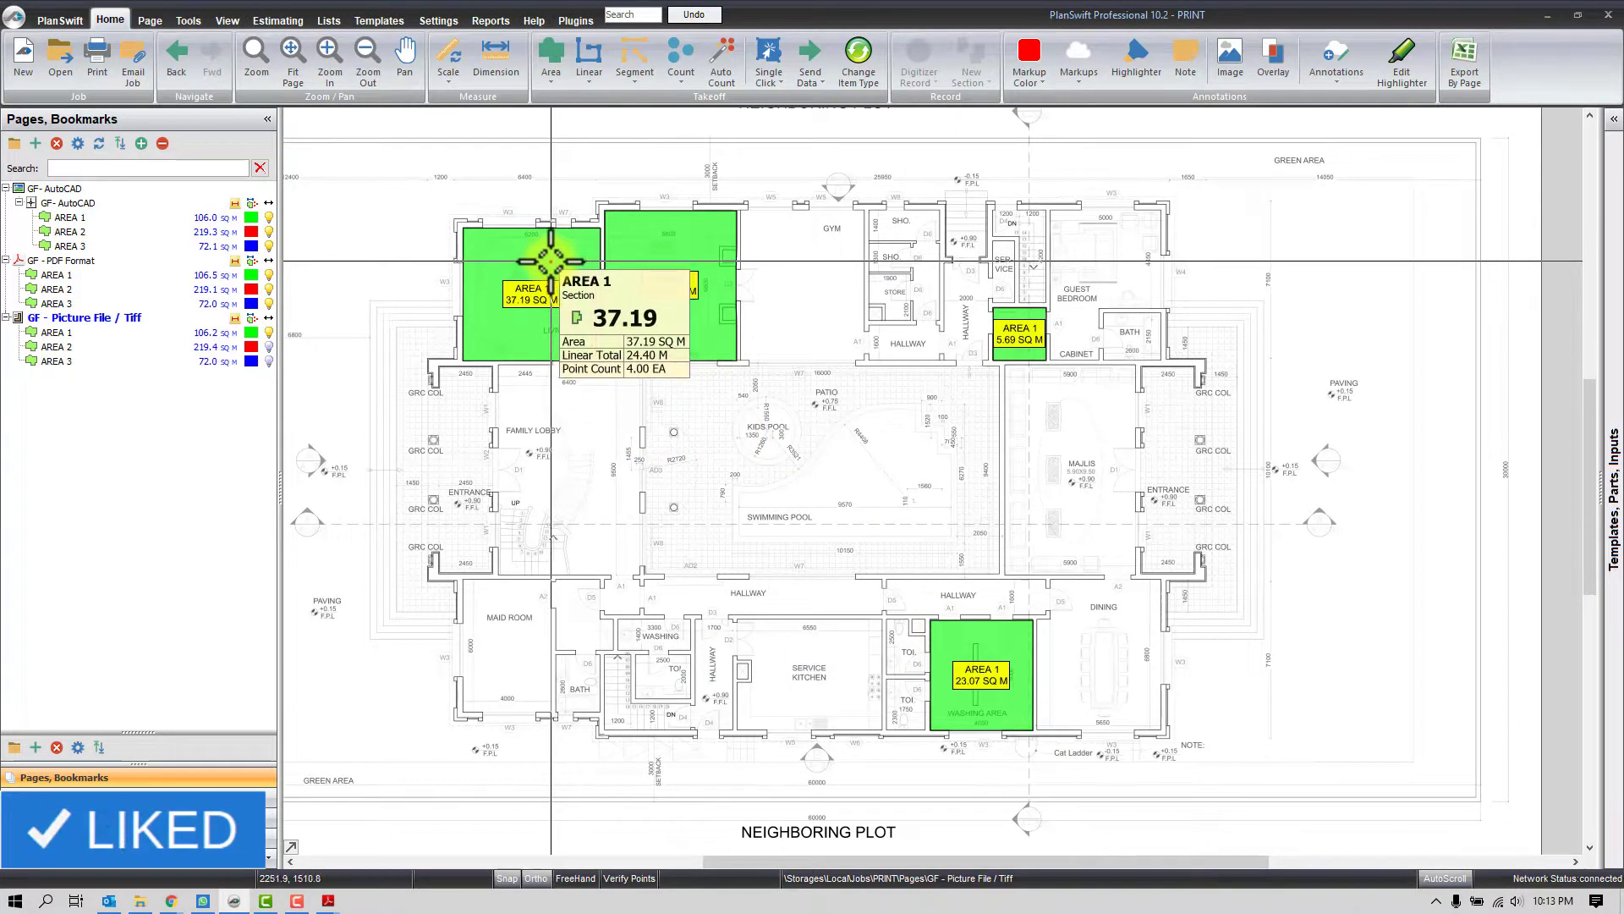
scroll(1175, 203, "up", 3)
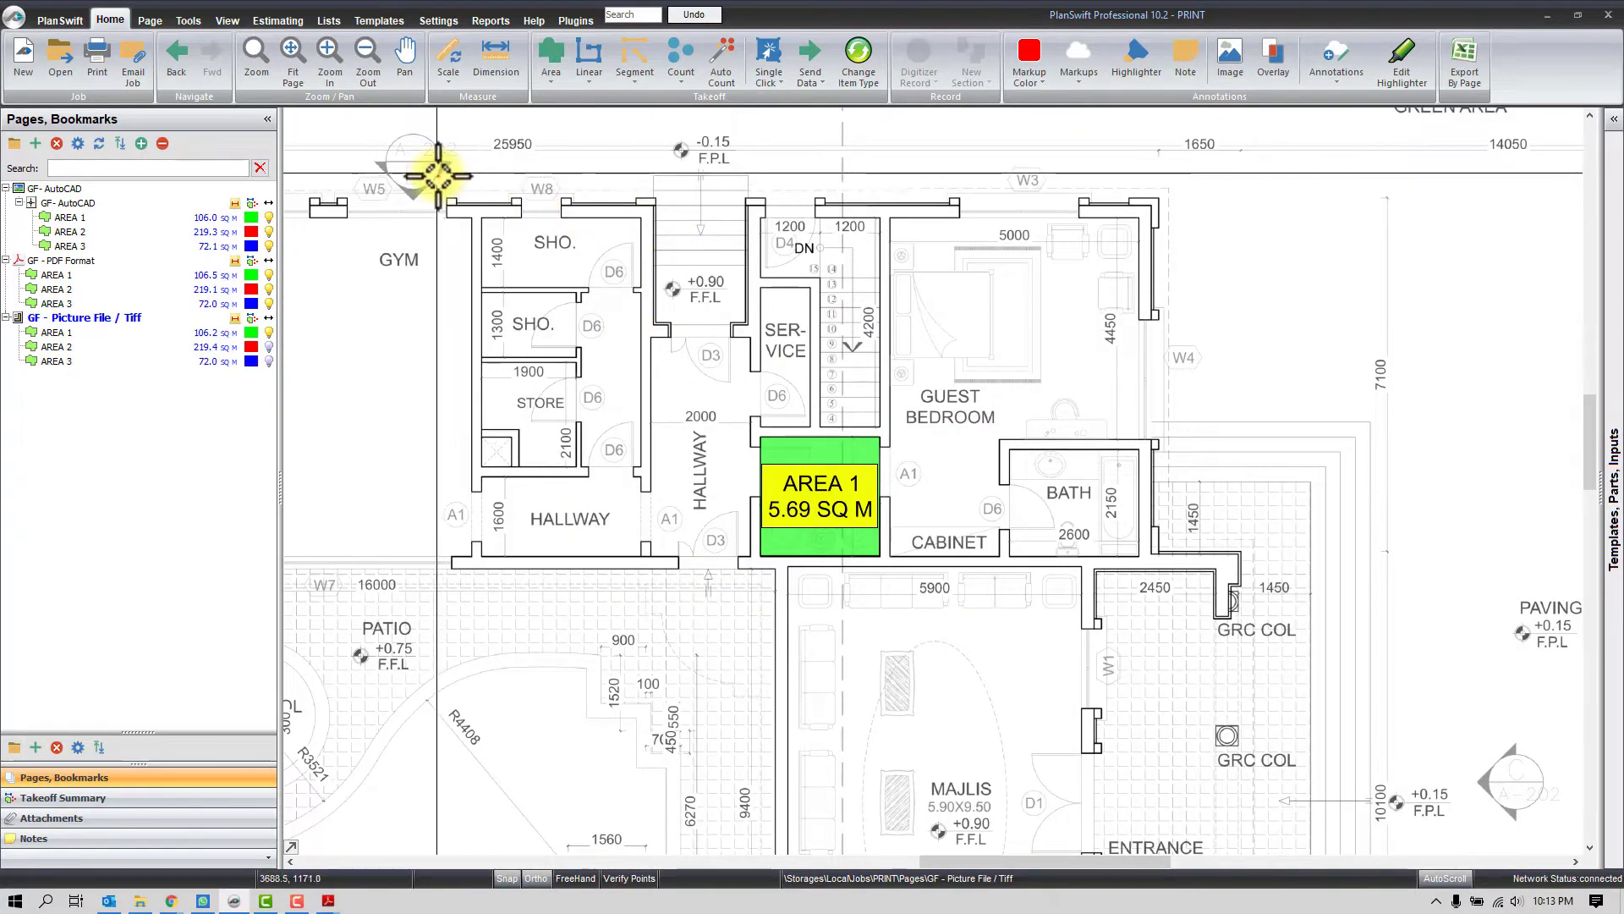
left_click_drag(437, 174, 1185, 654)
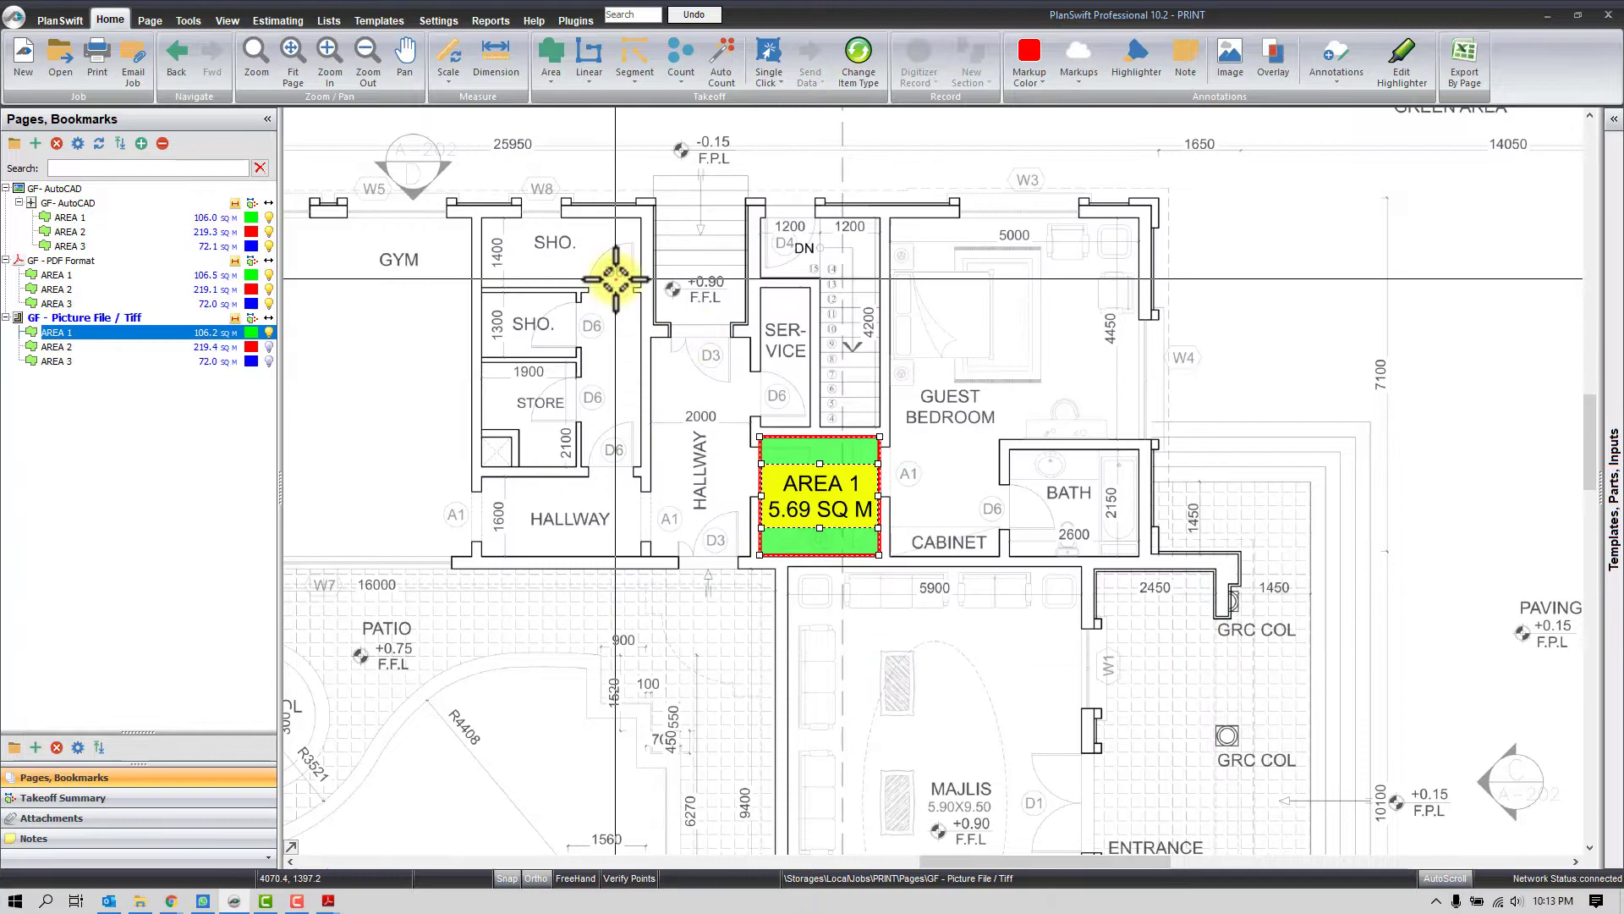
scroll(718, 203, "up", 2)
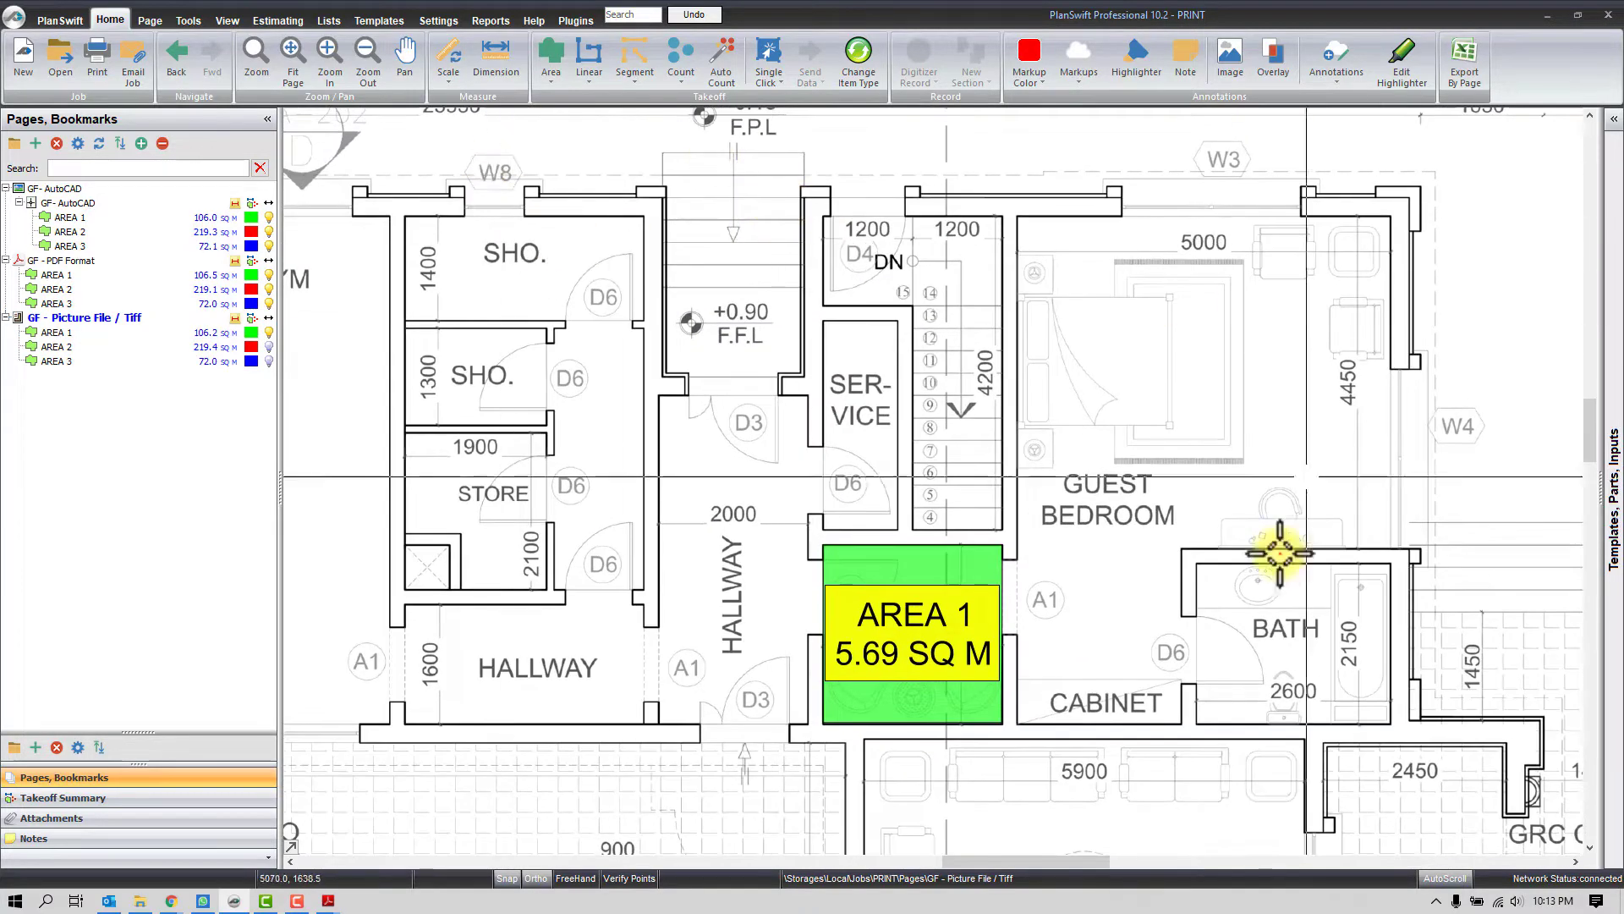
Print only the current view to a PDF named 'Current View'
left_click(97, 59)
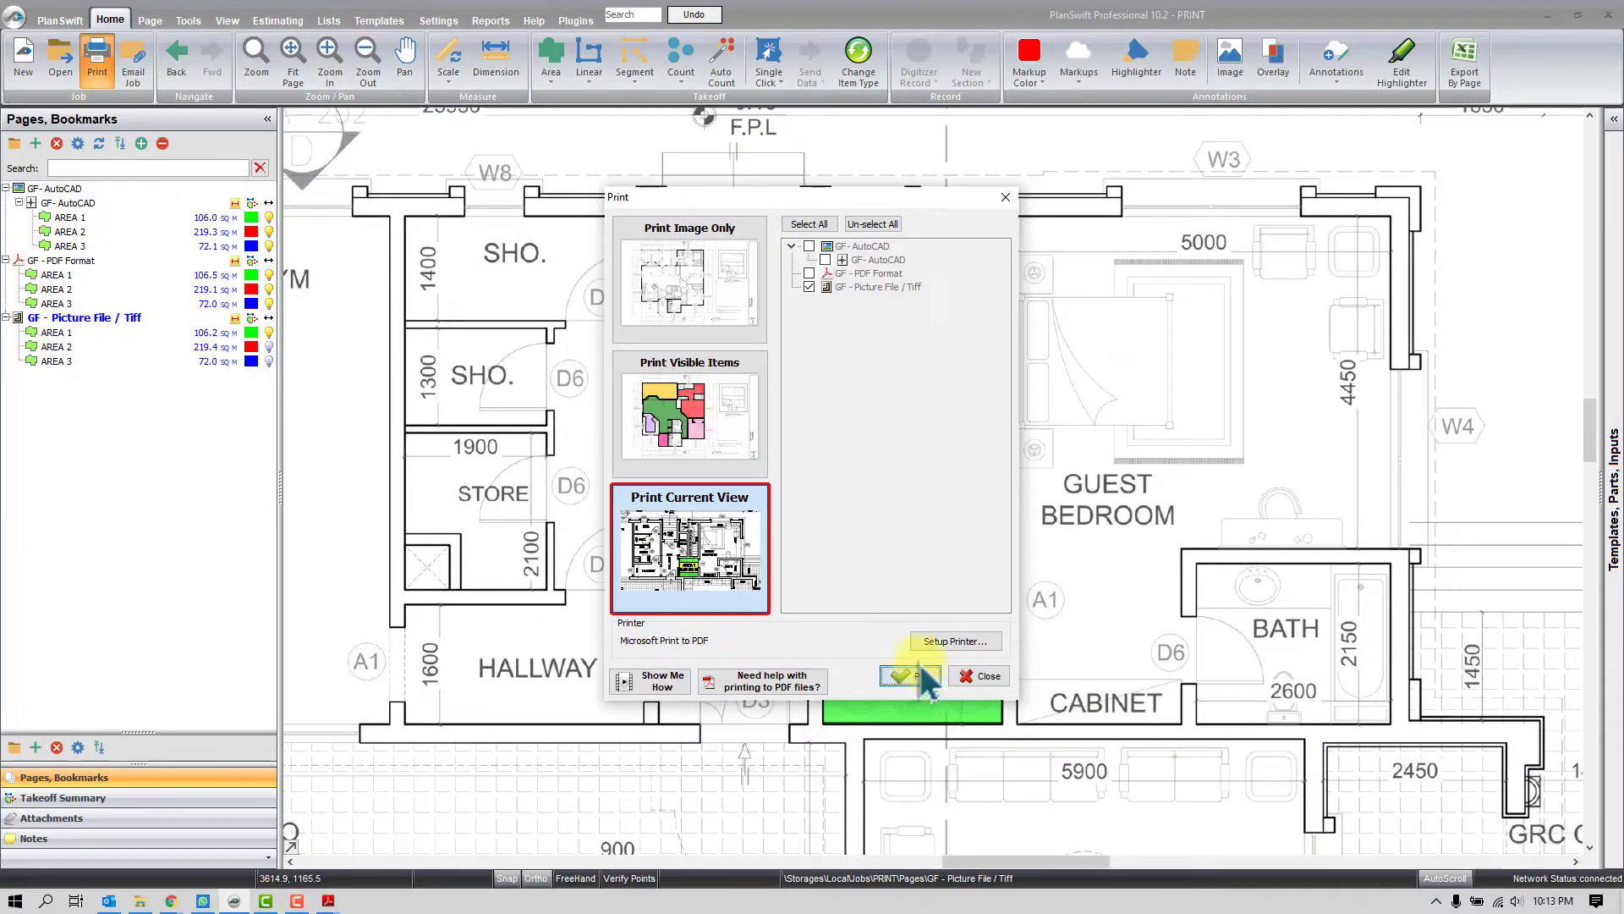
left_click(913, 677)
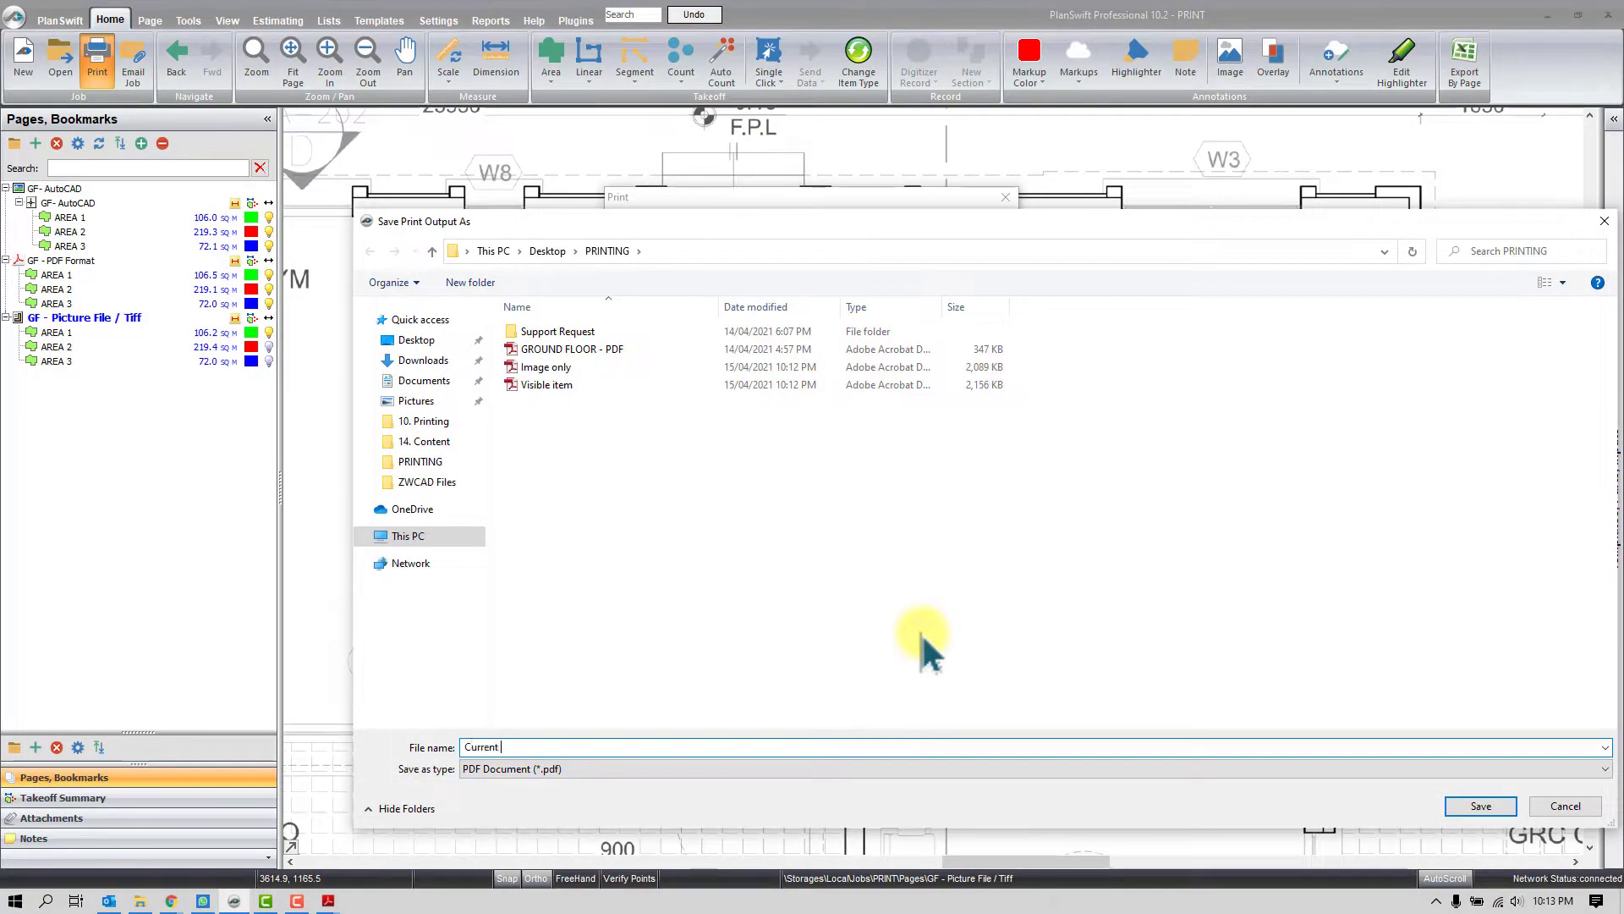
key("Return")
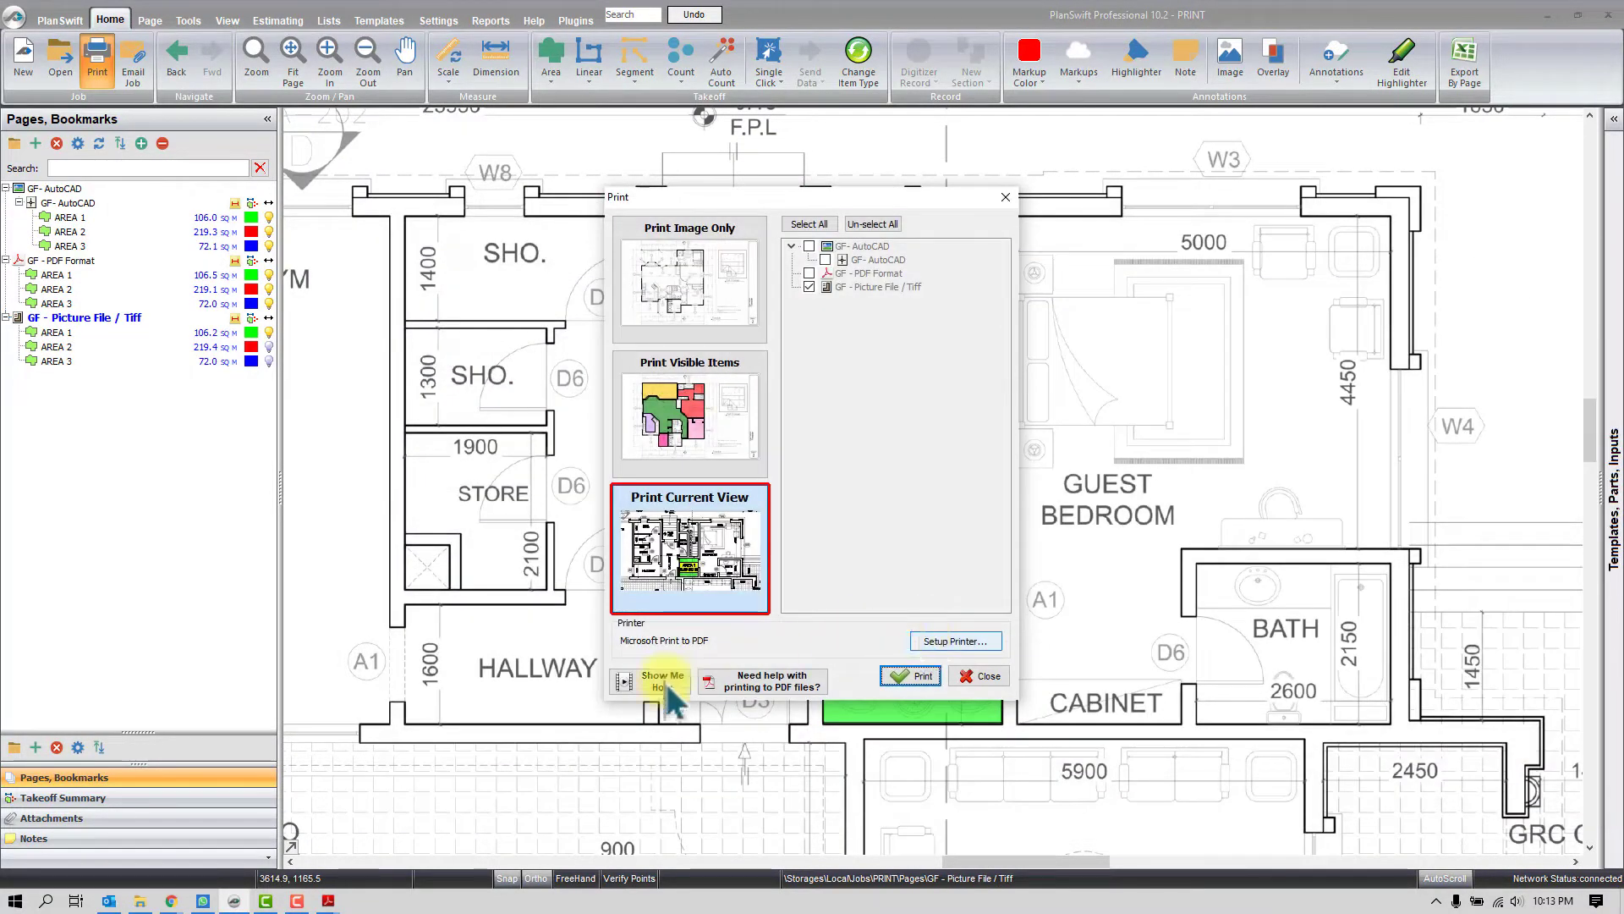
Open Current View.pdf from the PRINTING folder to review it
left_click(141, 902)
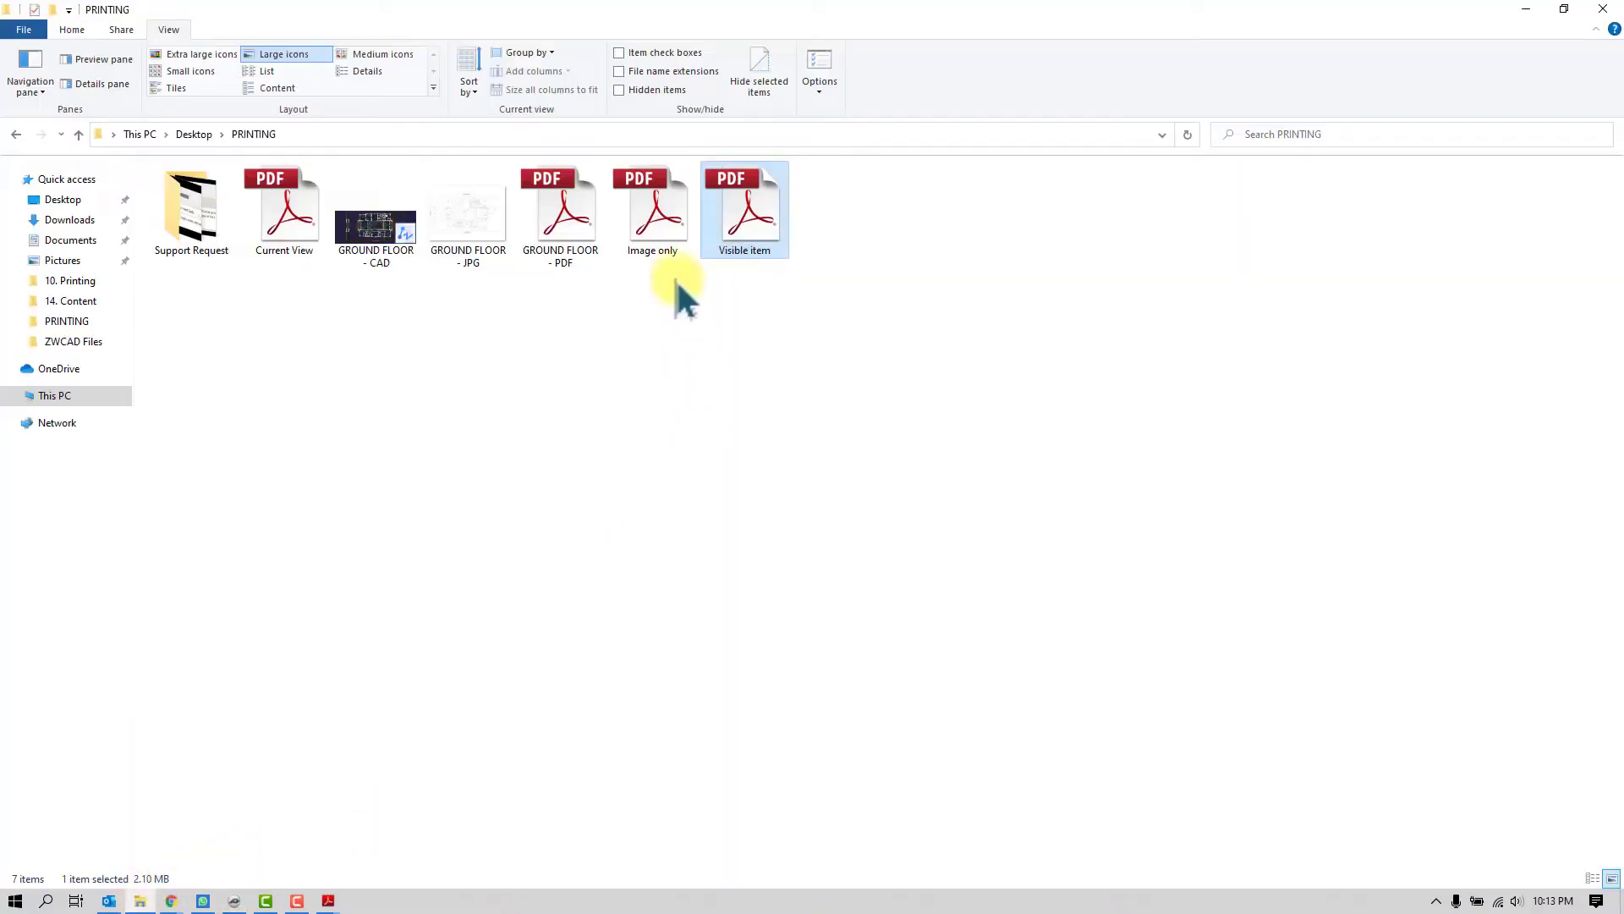
right_click(597, 357)
key("Escape")
key("Right")
key("Right")
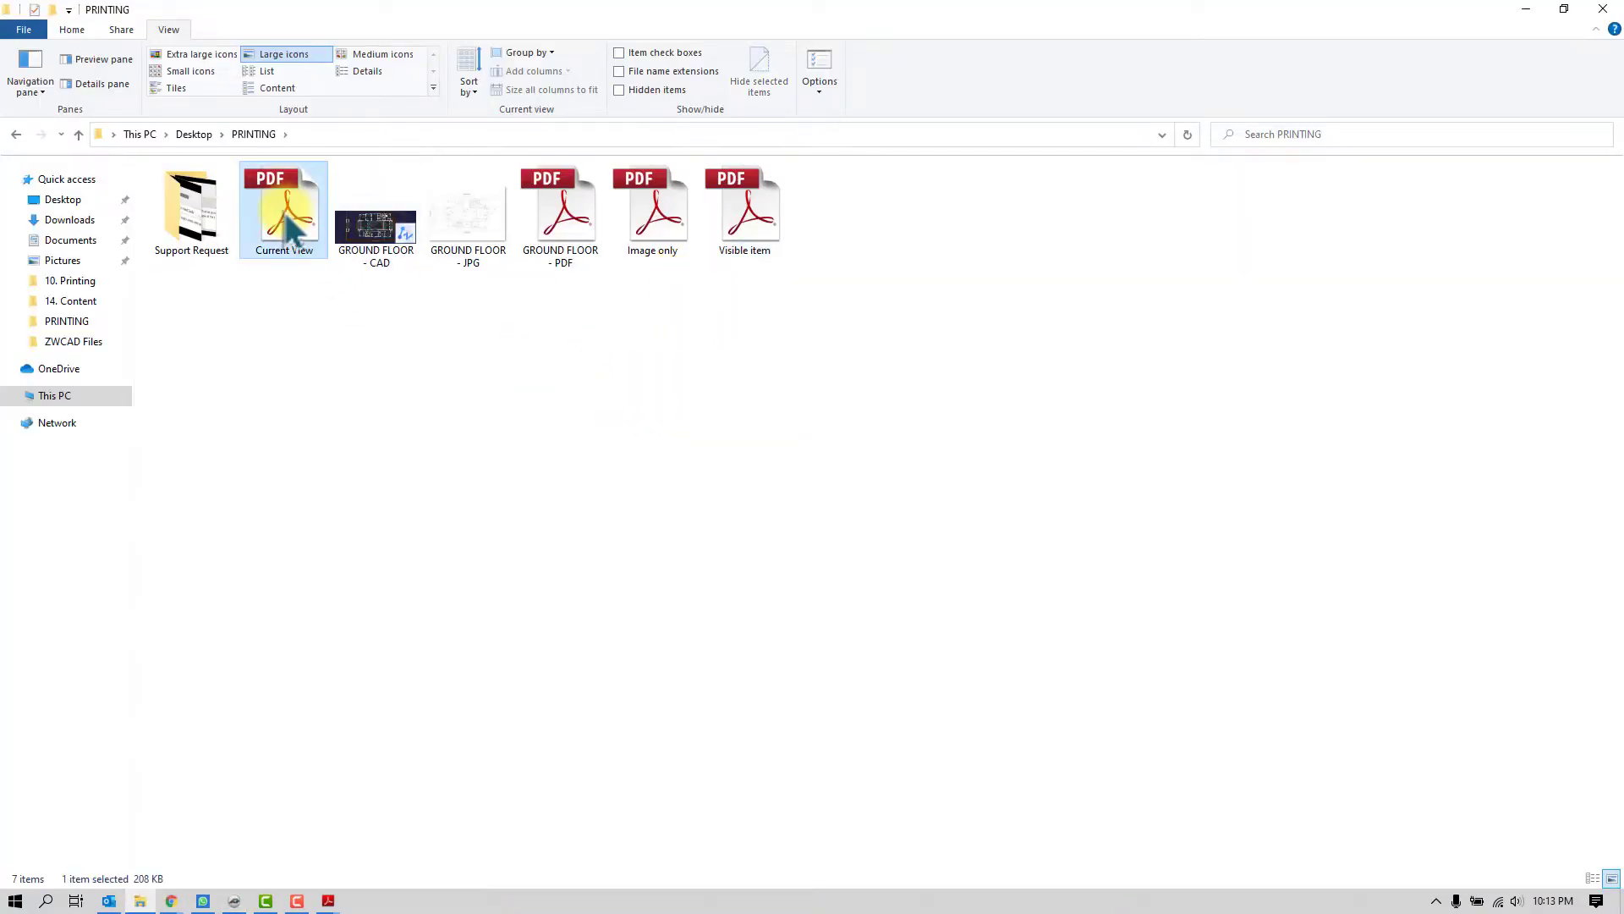
key("Return")
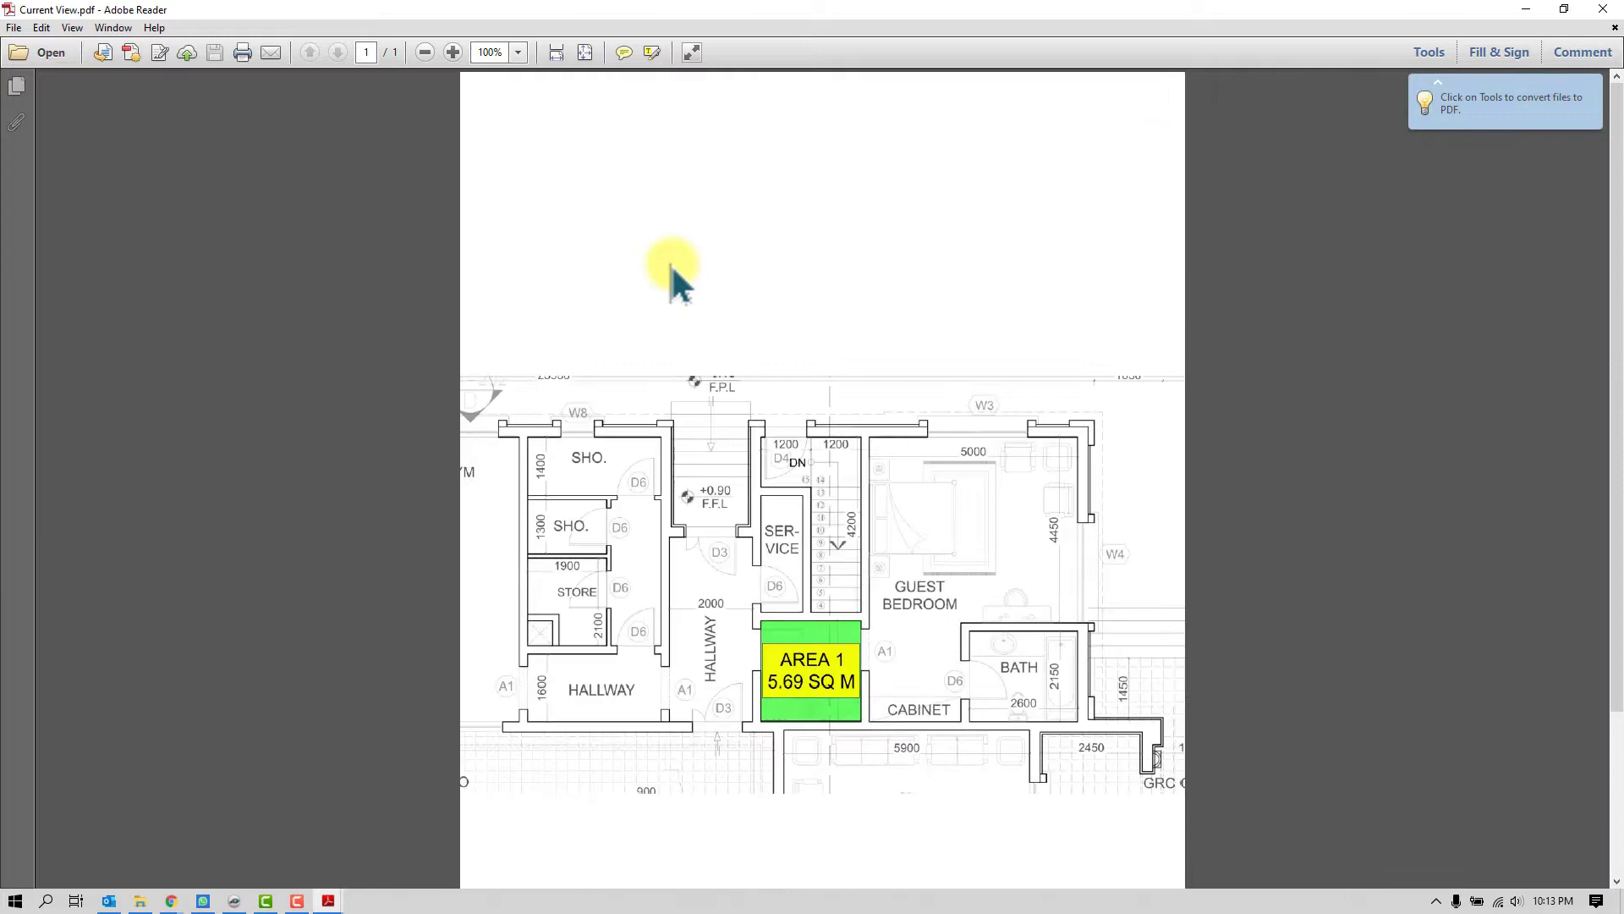
scroll(787, 436, "down", 2)
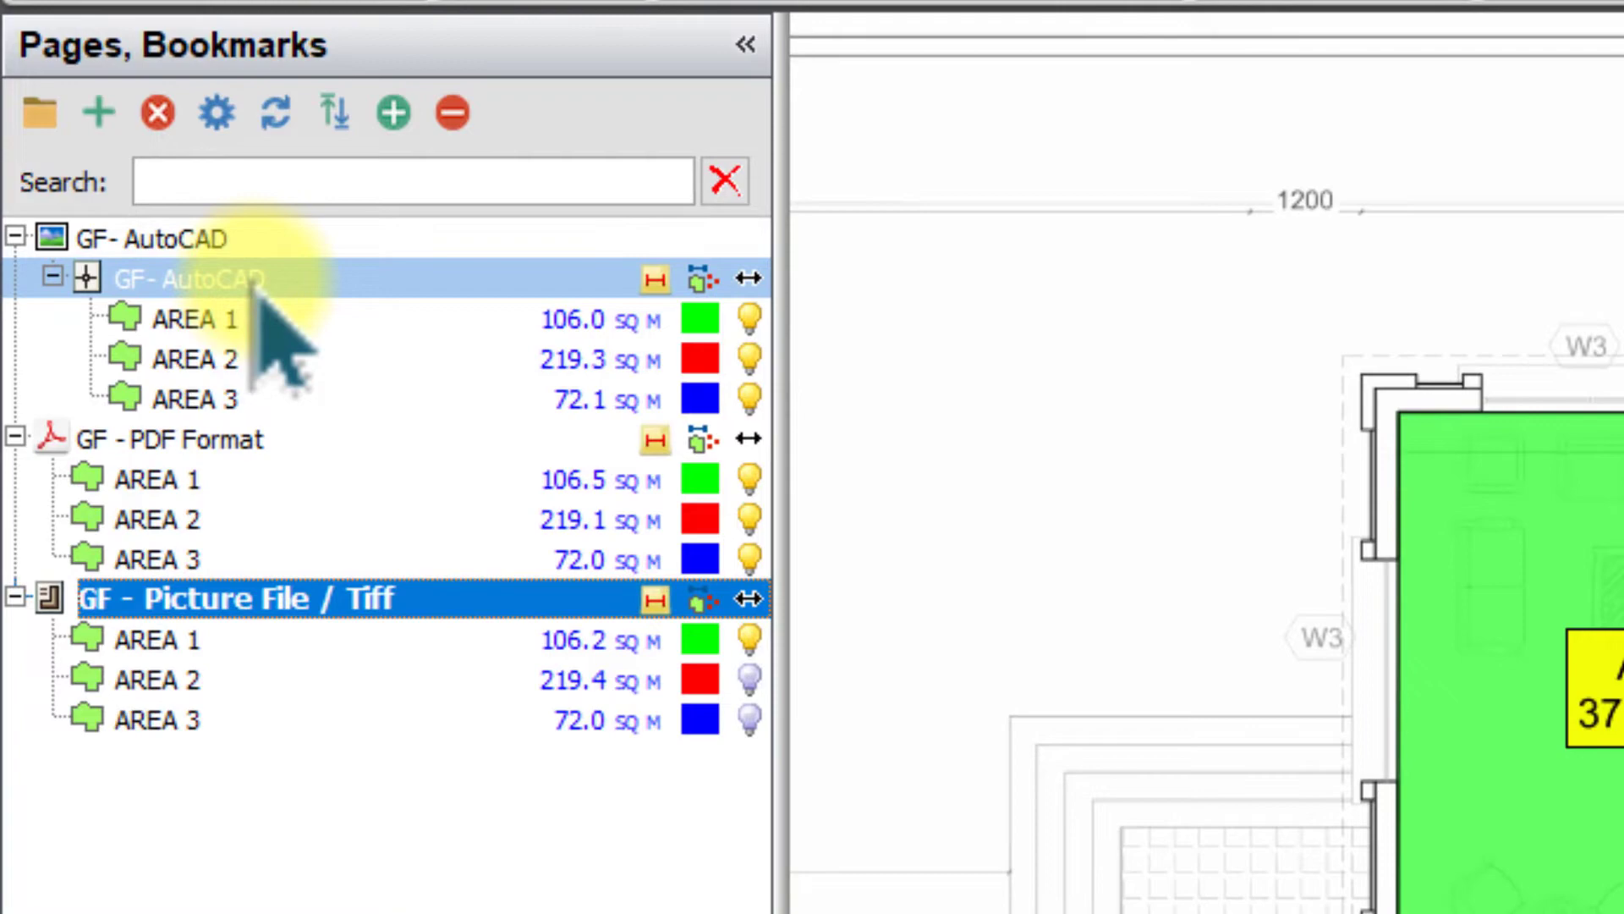
Switch between GF- AutoCAD, GF - PDF Format and GF - Picture File / Tiff, ending on GF- AutoCAD
left_click(250, 283)
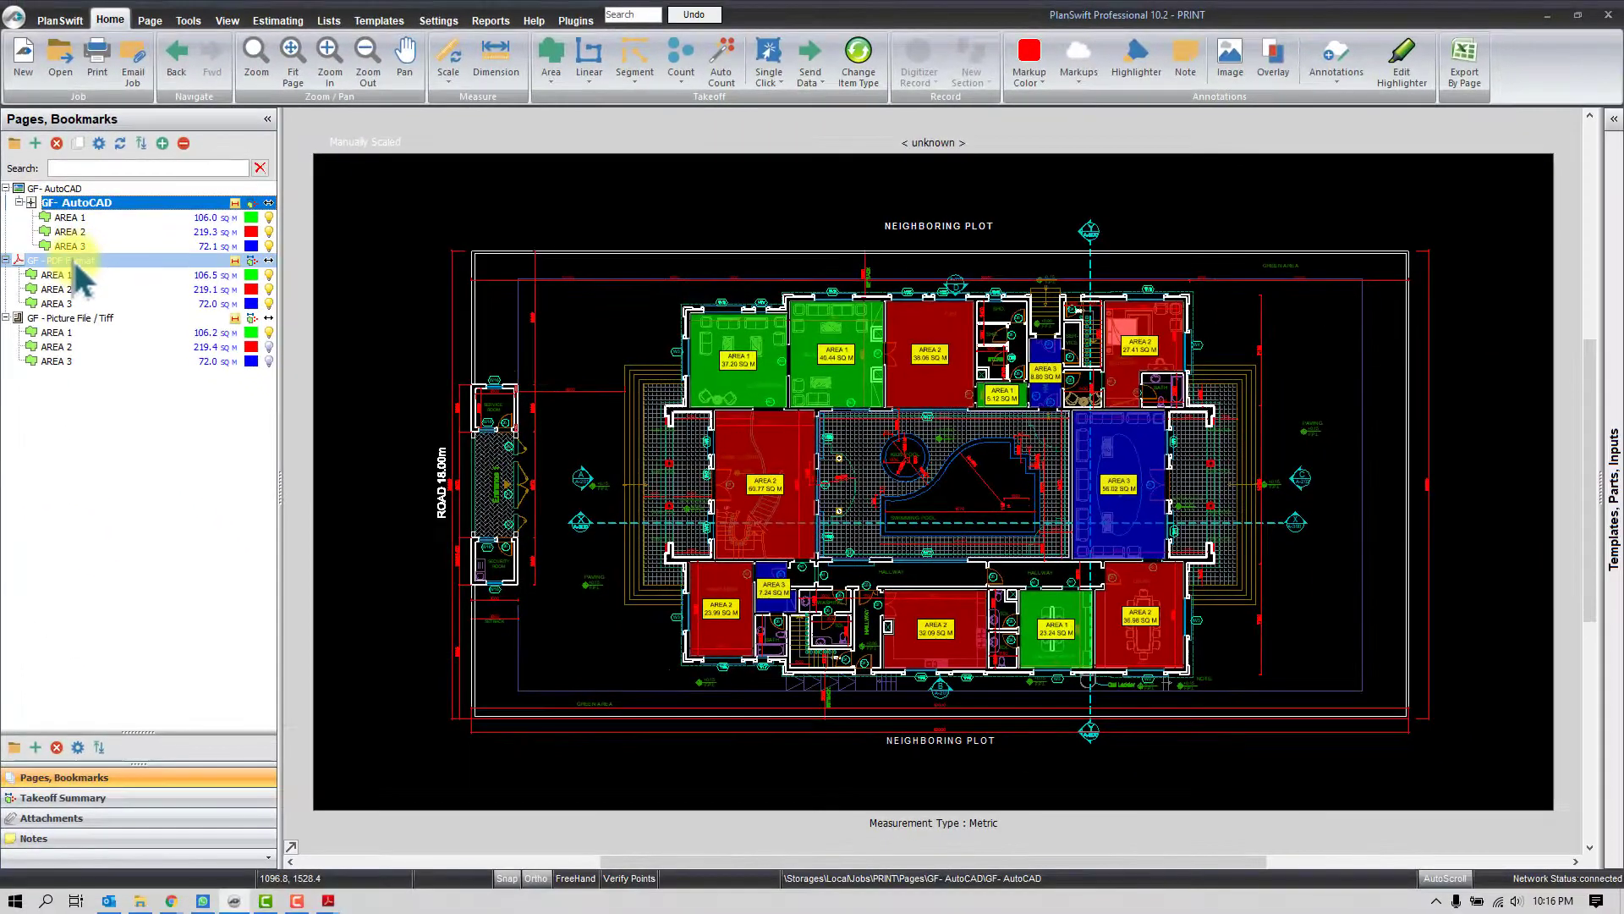
left_click(188, 429)
left_click(89, 318)
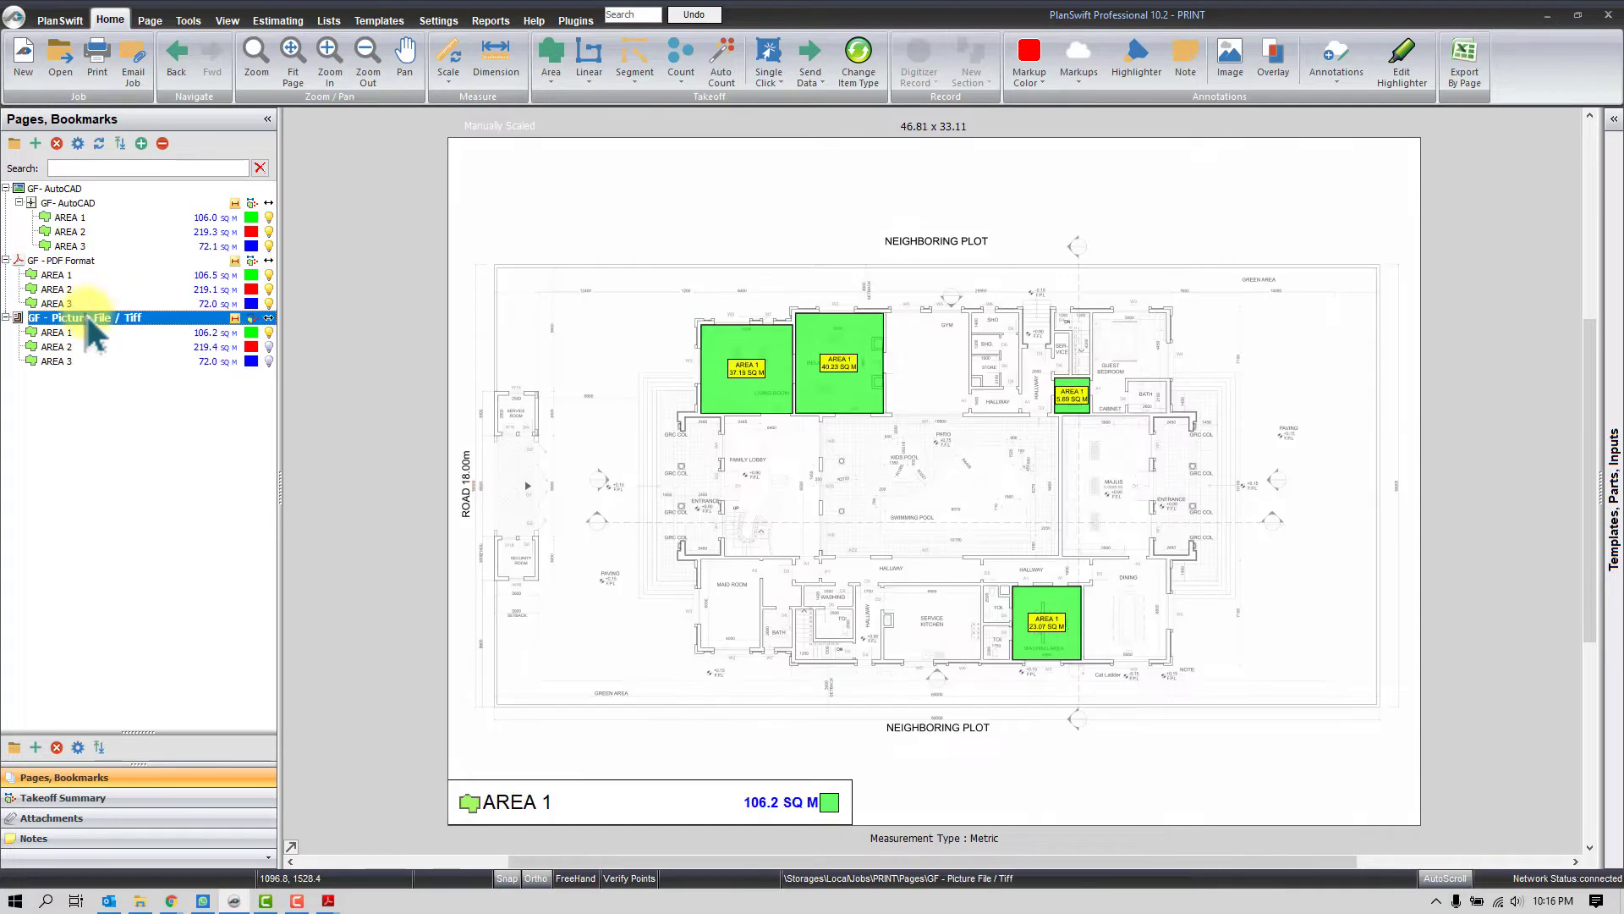
mouse_move(85, 321)
left_mouse_down()
mouse_move(85, 250)
mouse_move(689, 609)
mouse_move(85, 262)
mouse_move(85, 241)
left_mouse_up()
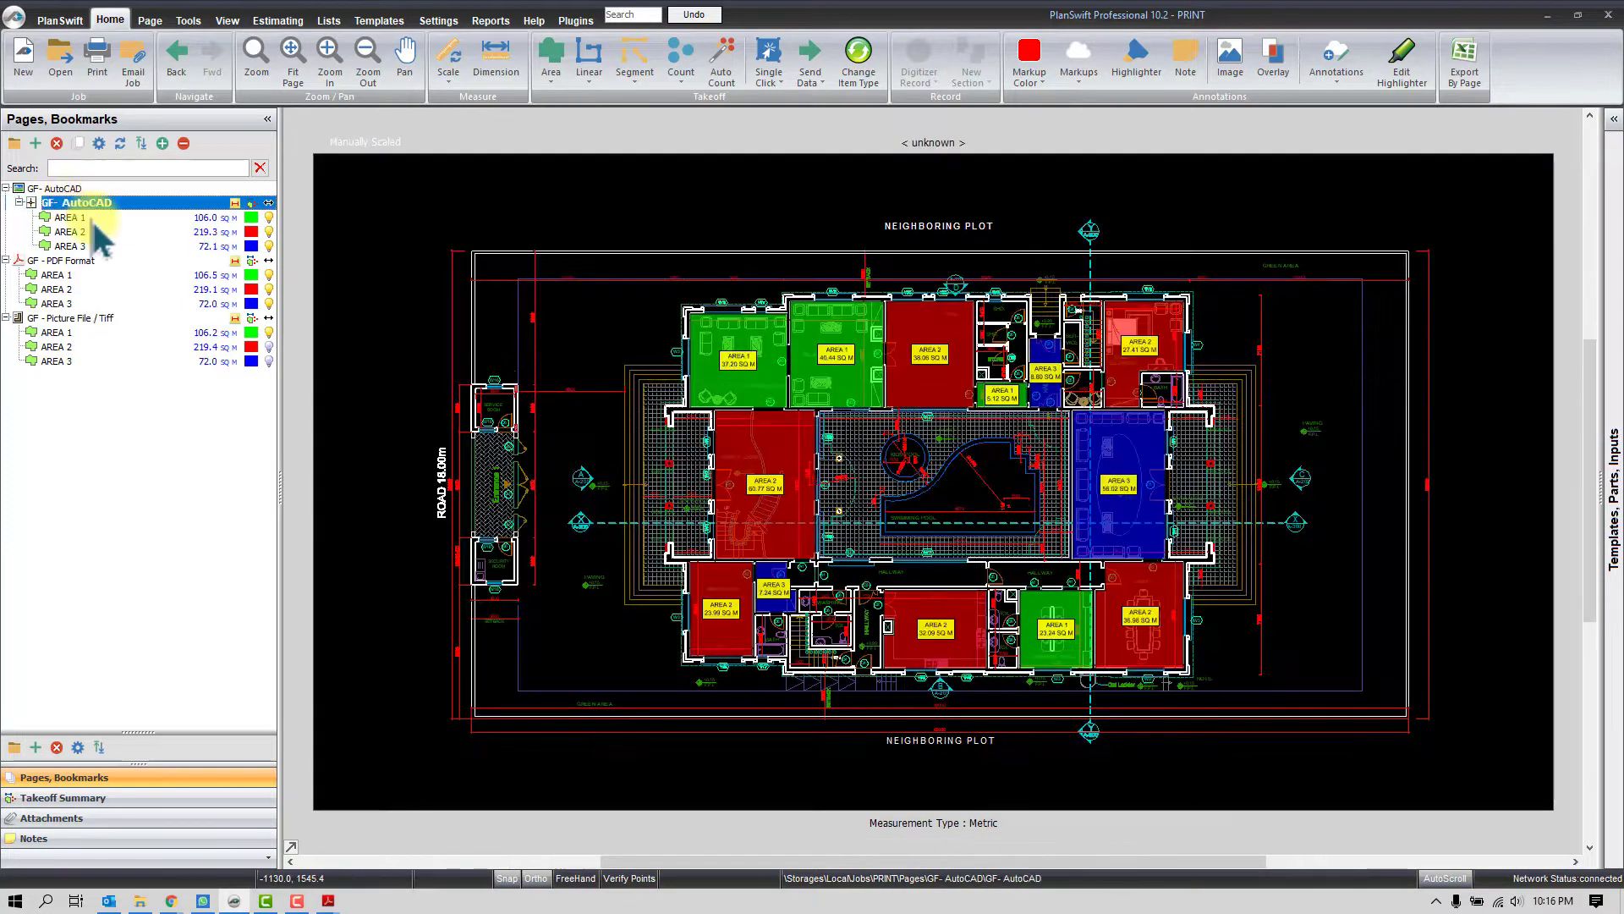
From GF - PDF Format, print all pages via Select All into one PDF named 'ALL DWG'
left_click(85, 260)
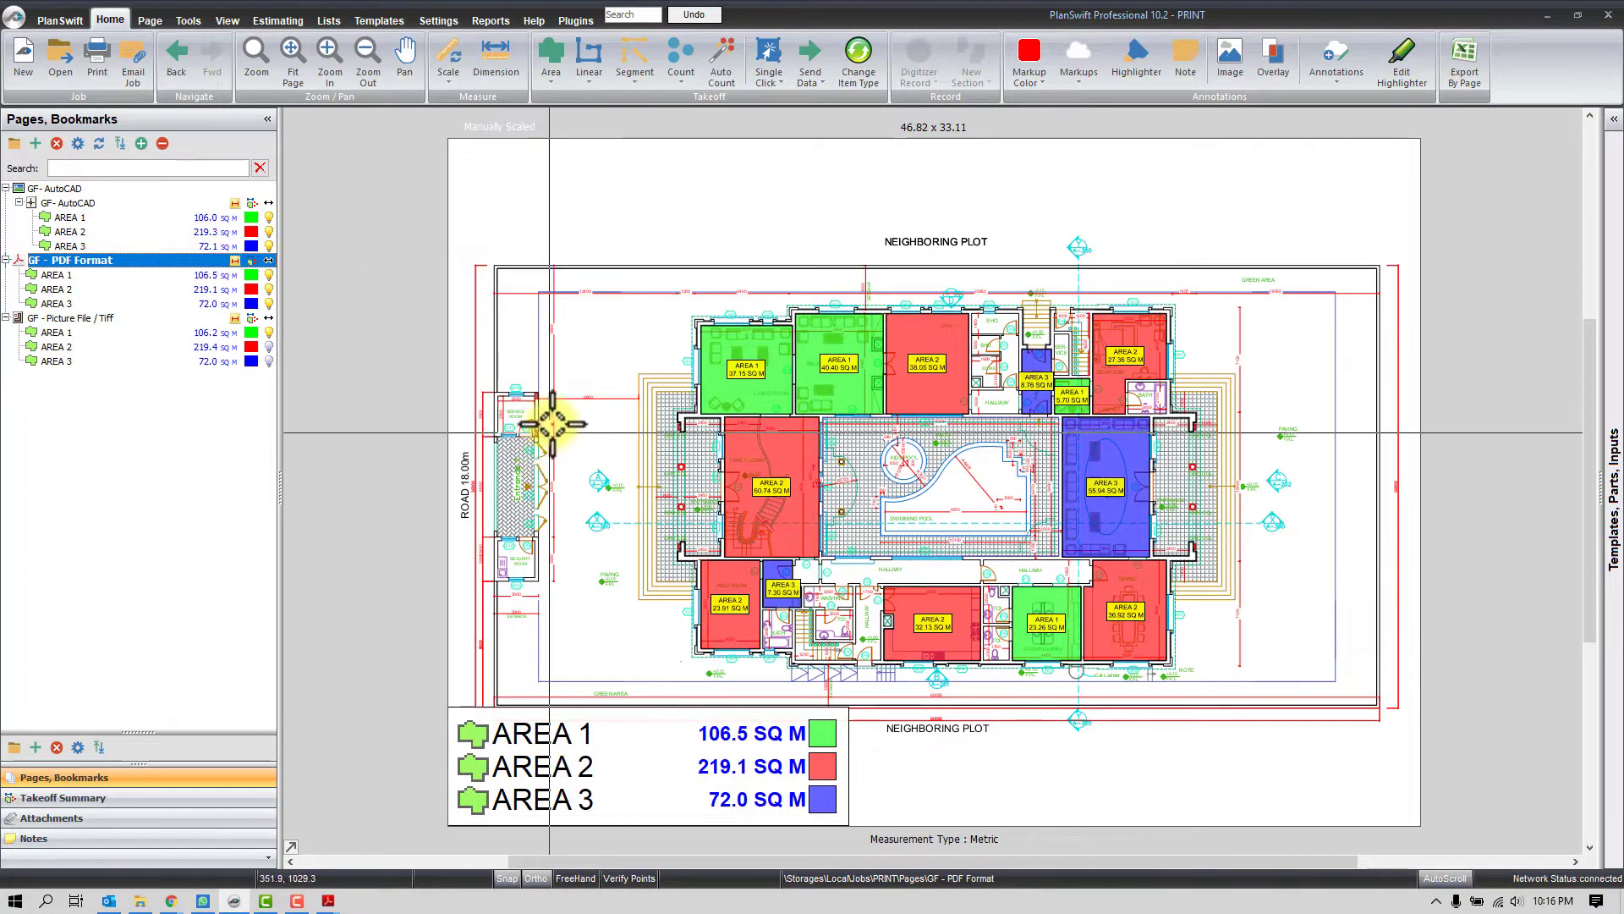
left_click(100, 74)
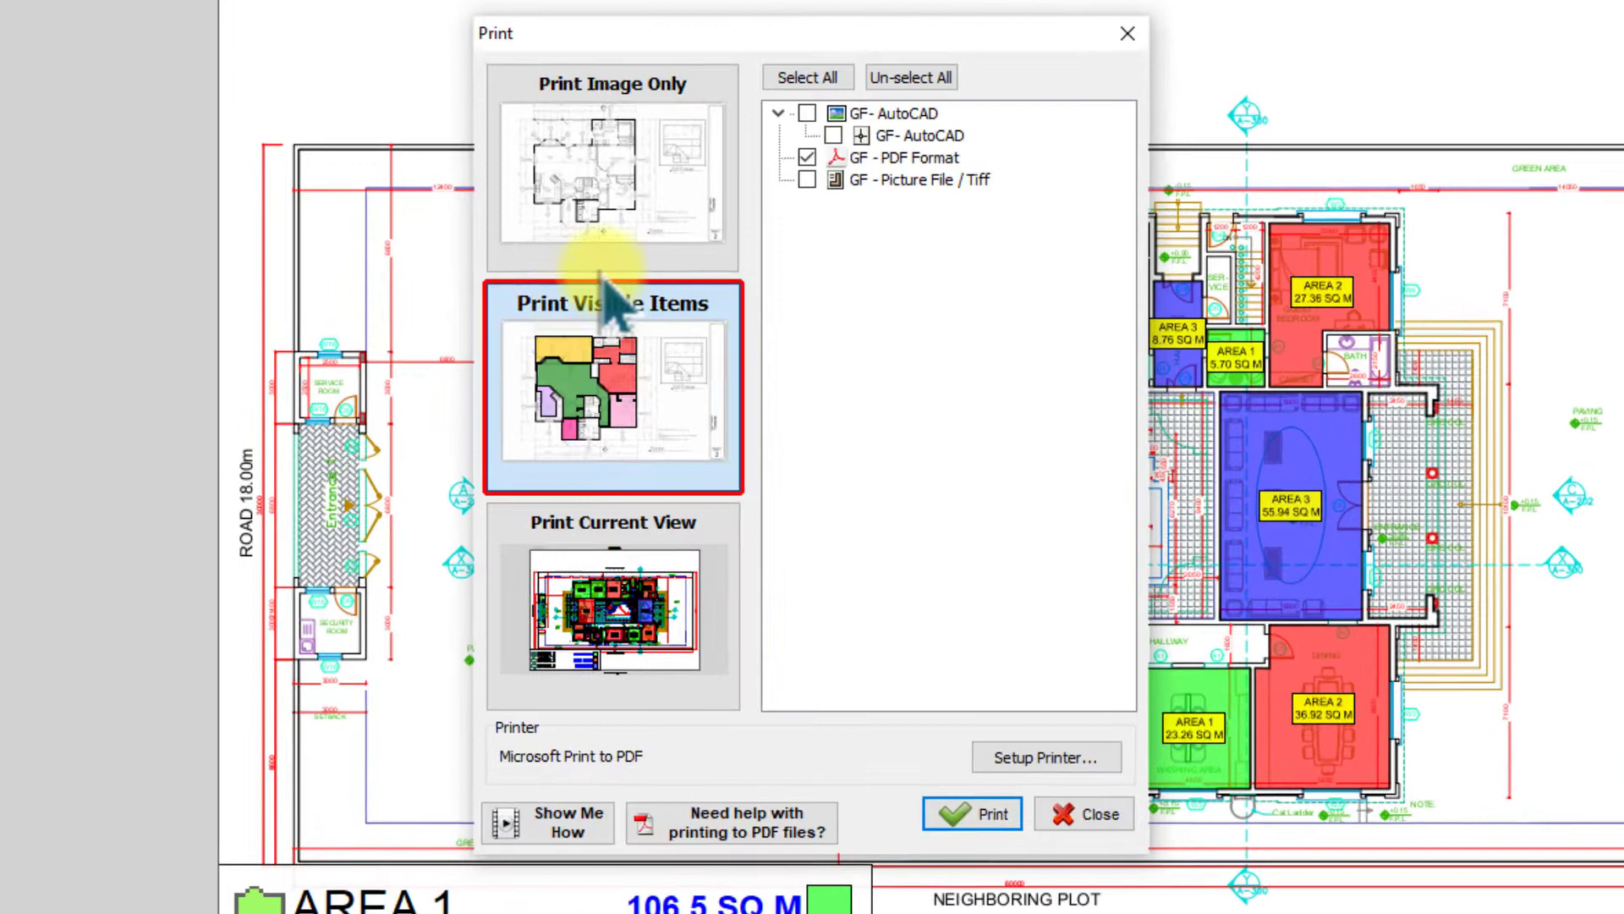
left_click(811, 80)
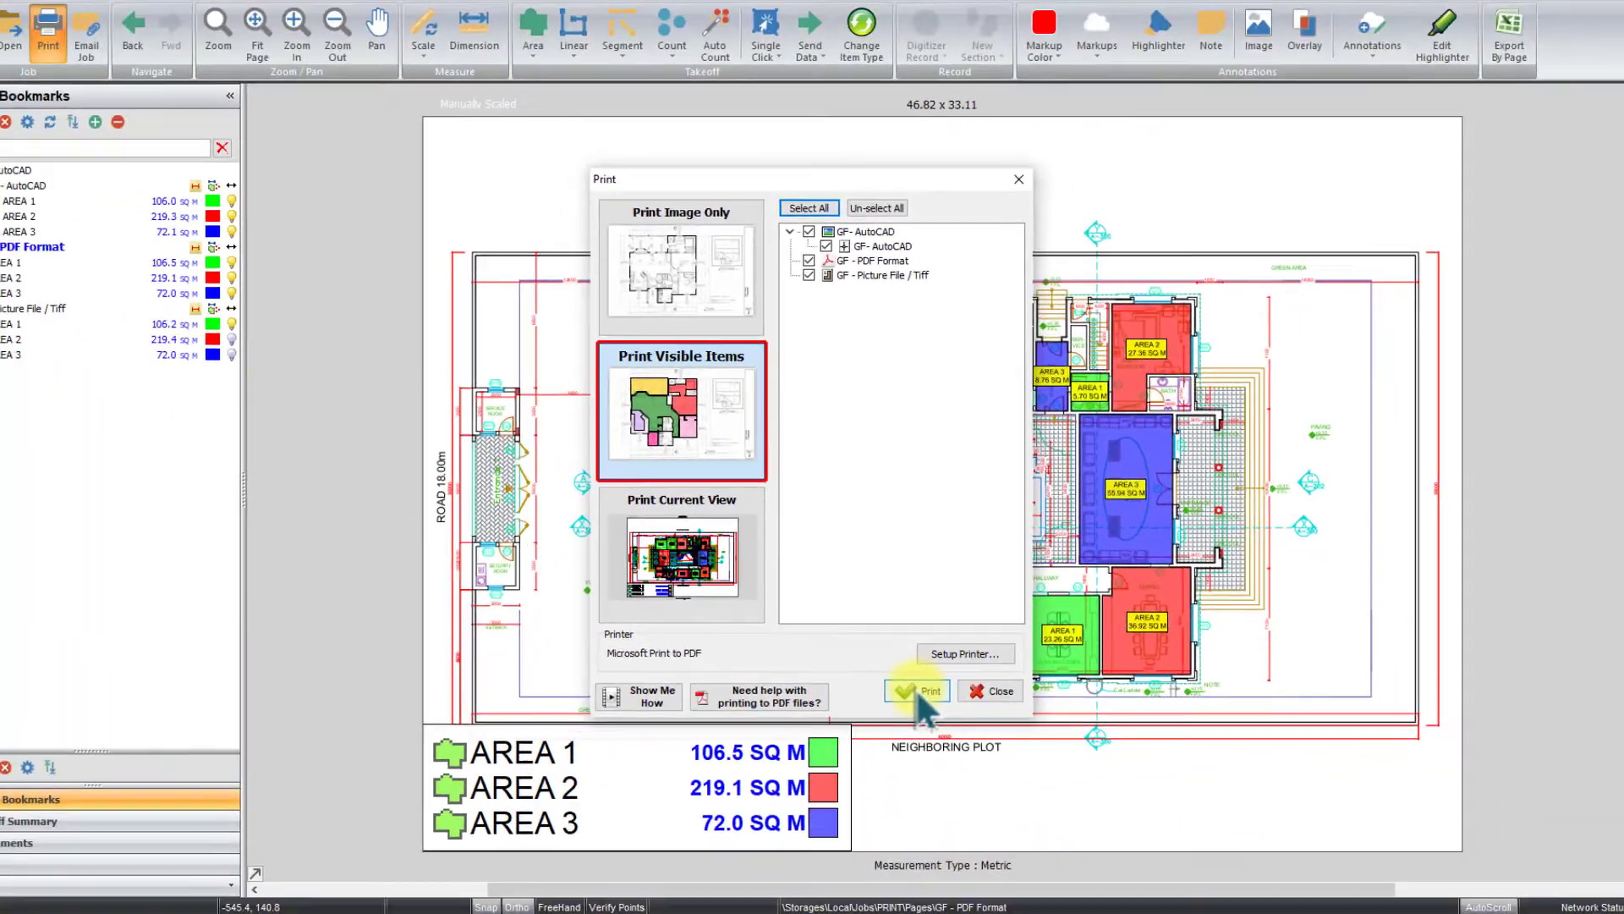
left_click(918, 692)
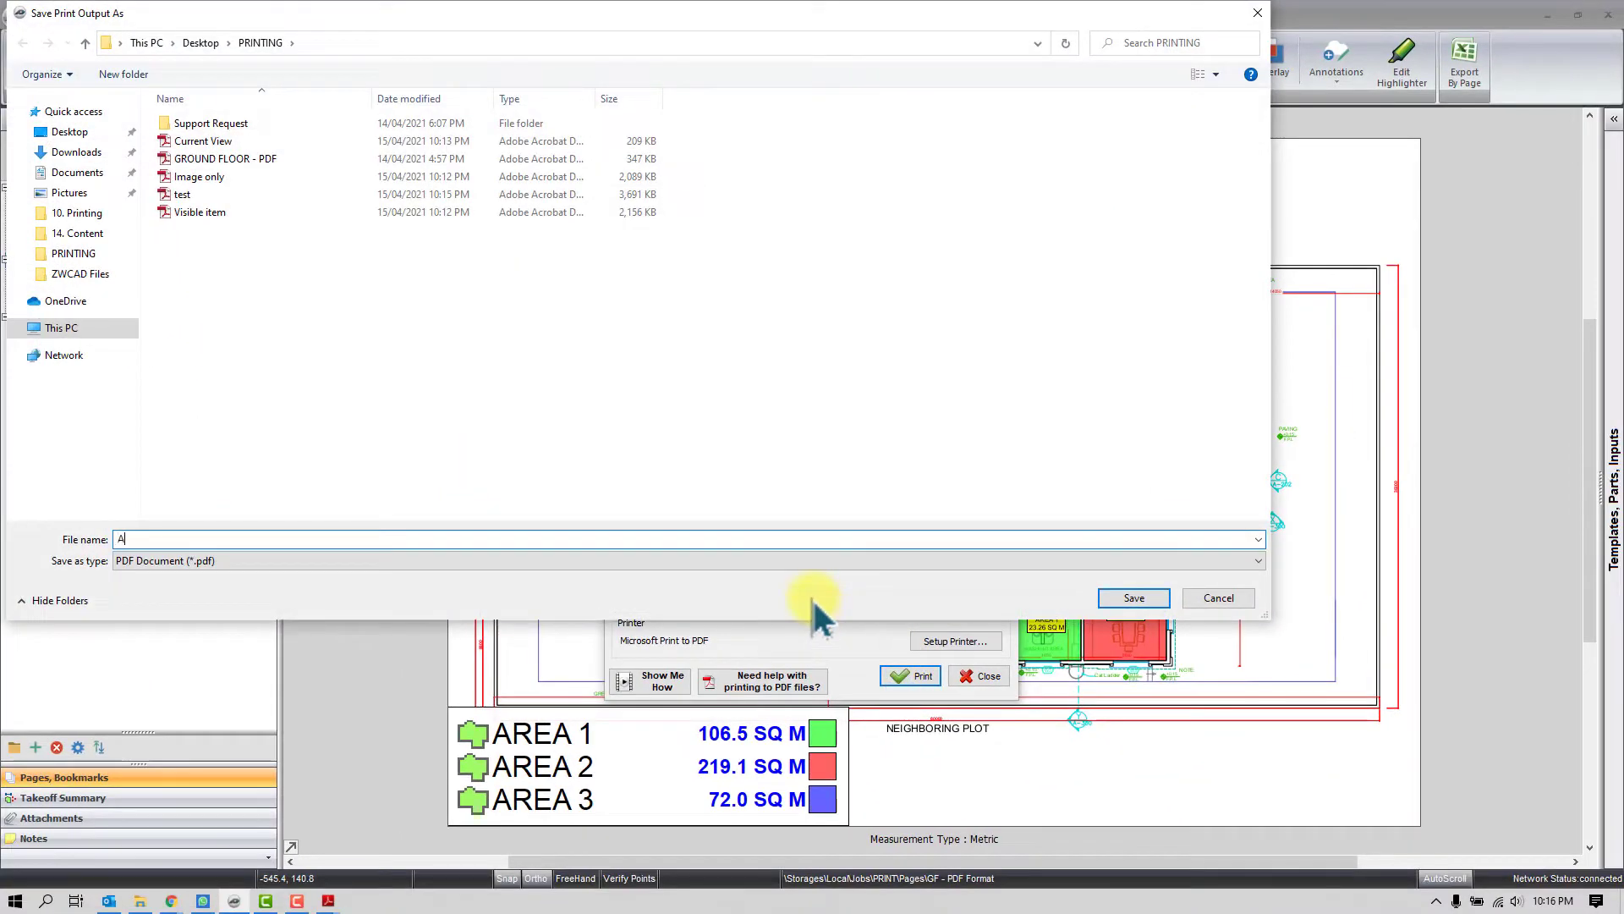
key("Return")
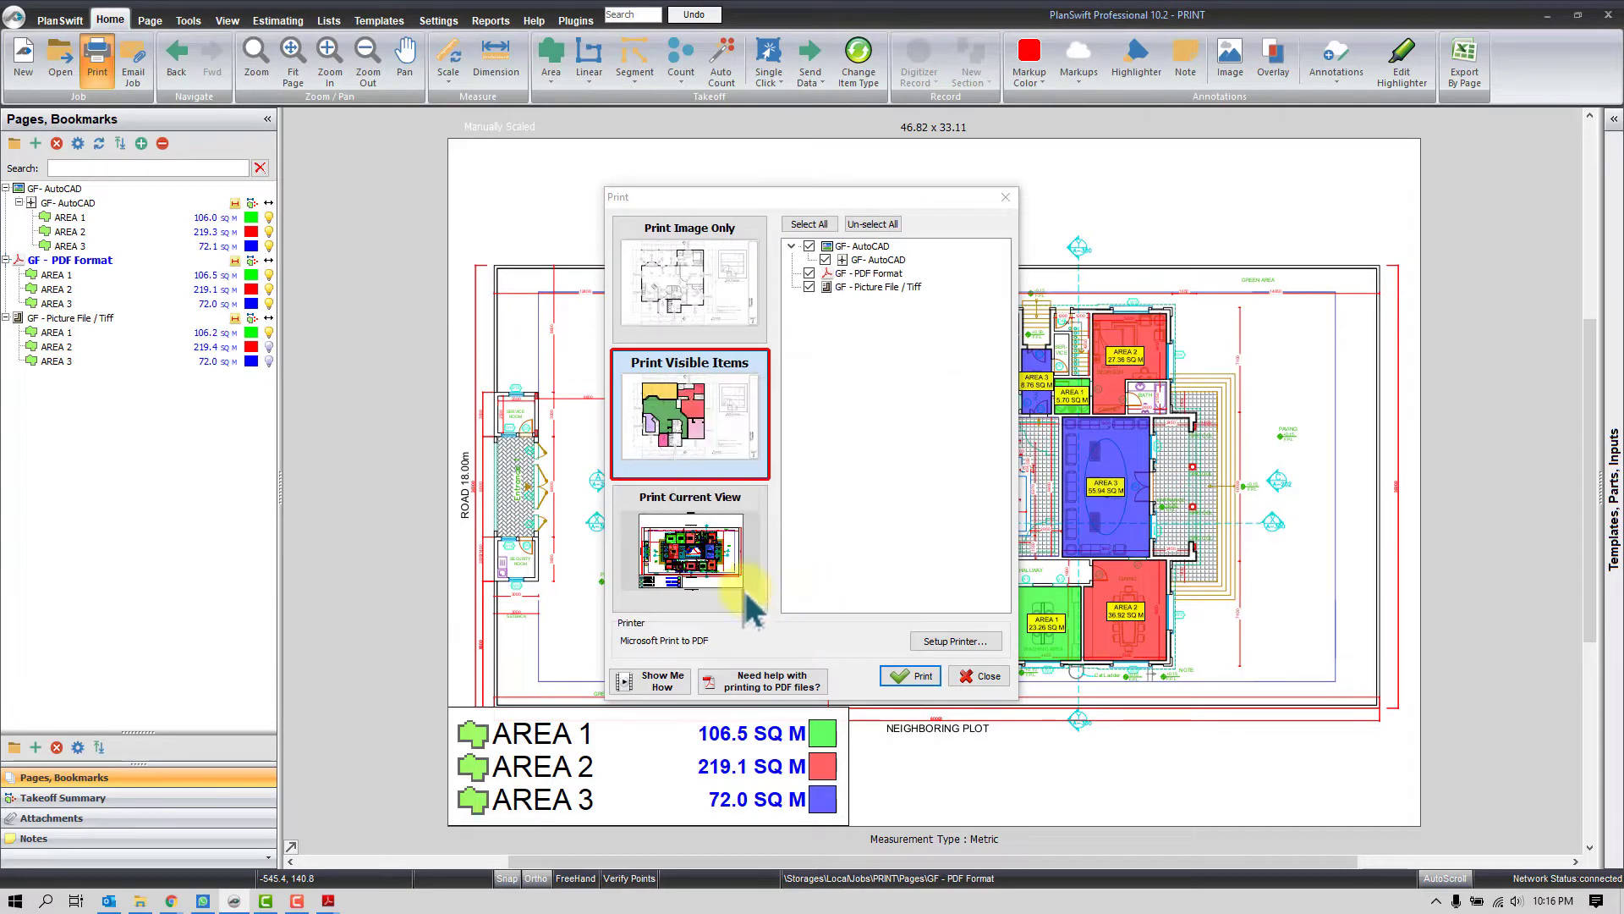
left_click(140, 901)
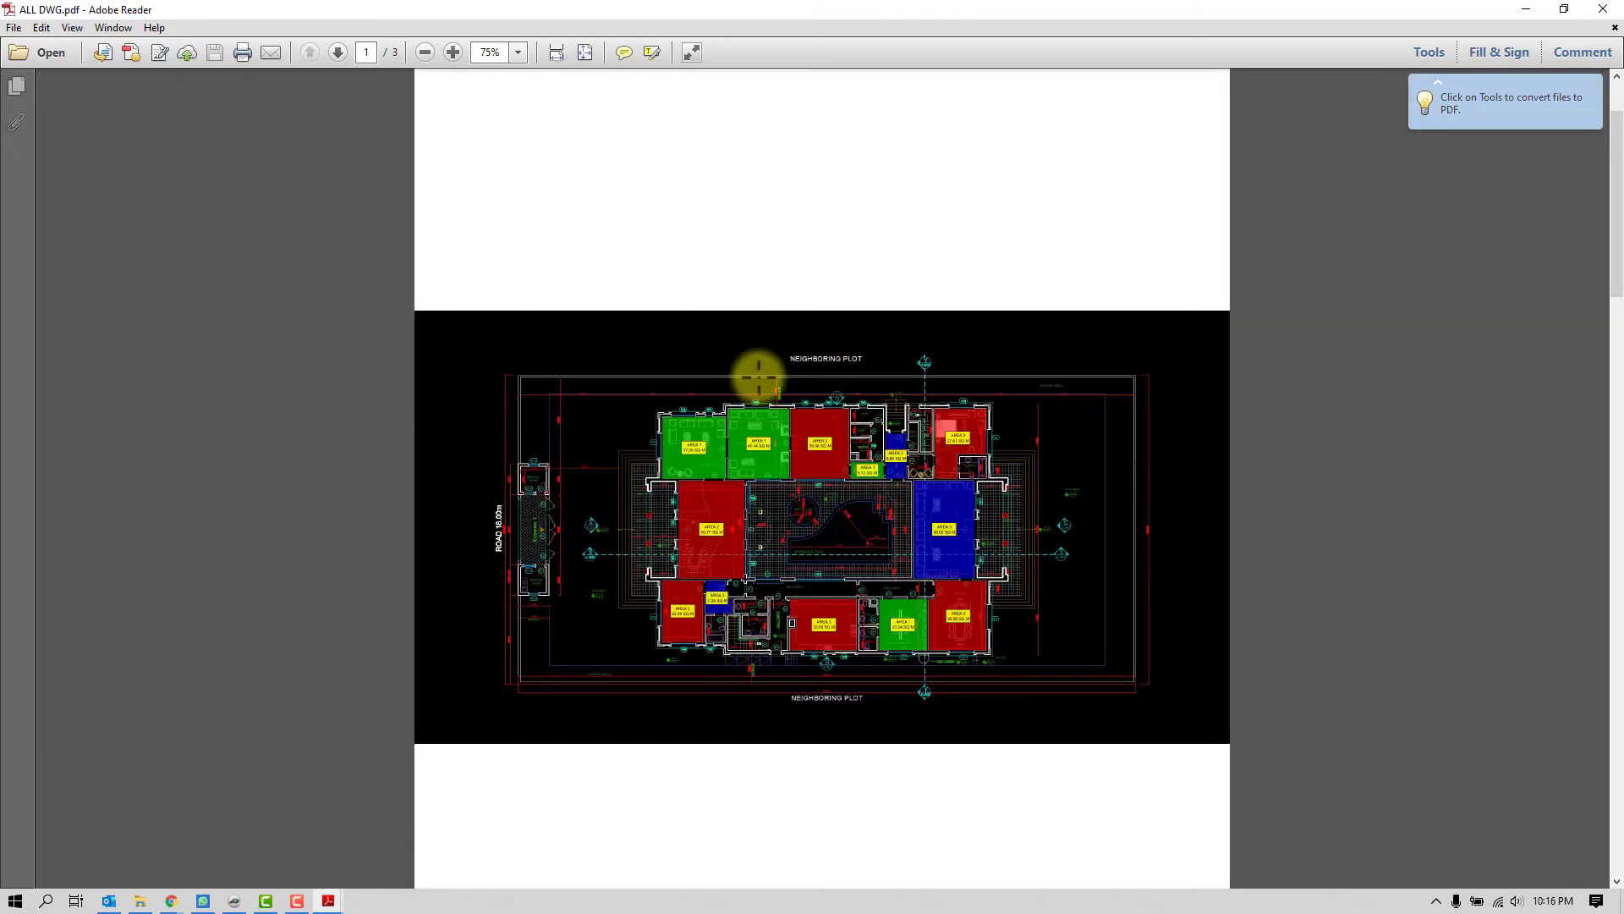
Zoom page 1 of ALL DWG.pdf from 75% to 800% on the GYM label, then back to 150%
scroll(759, 366, "down", 15)
scroll(761, 366, "down", 12)
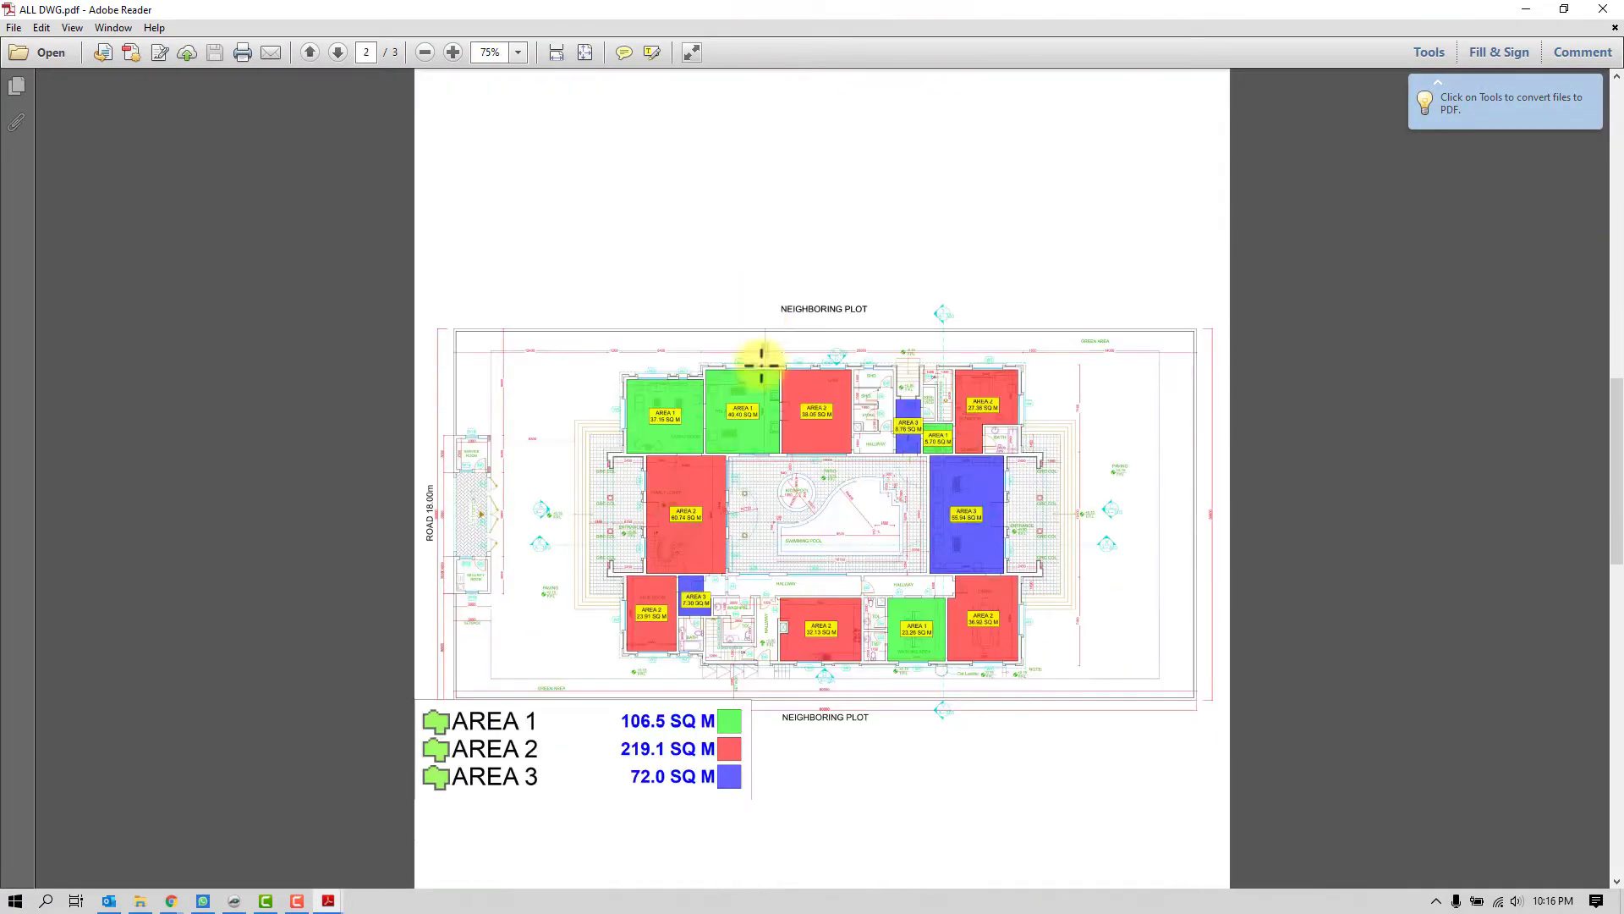
scroll(750, 381, "up", 12)
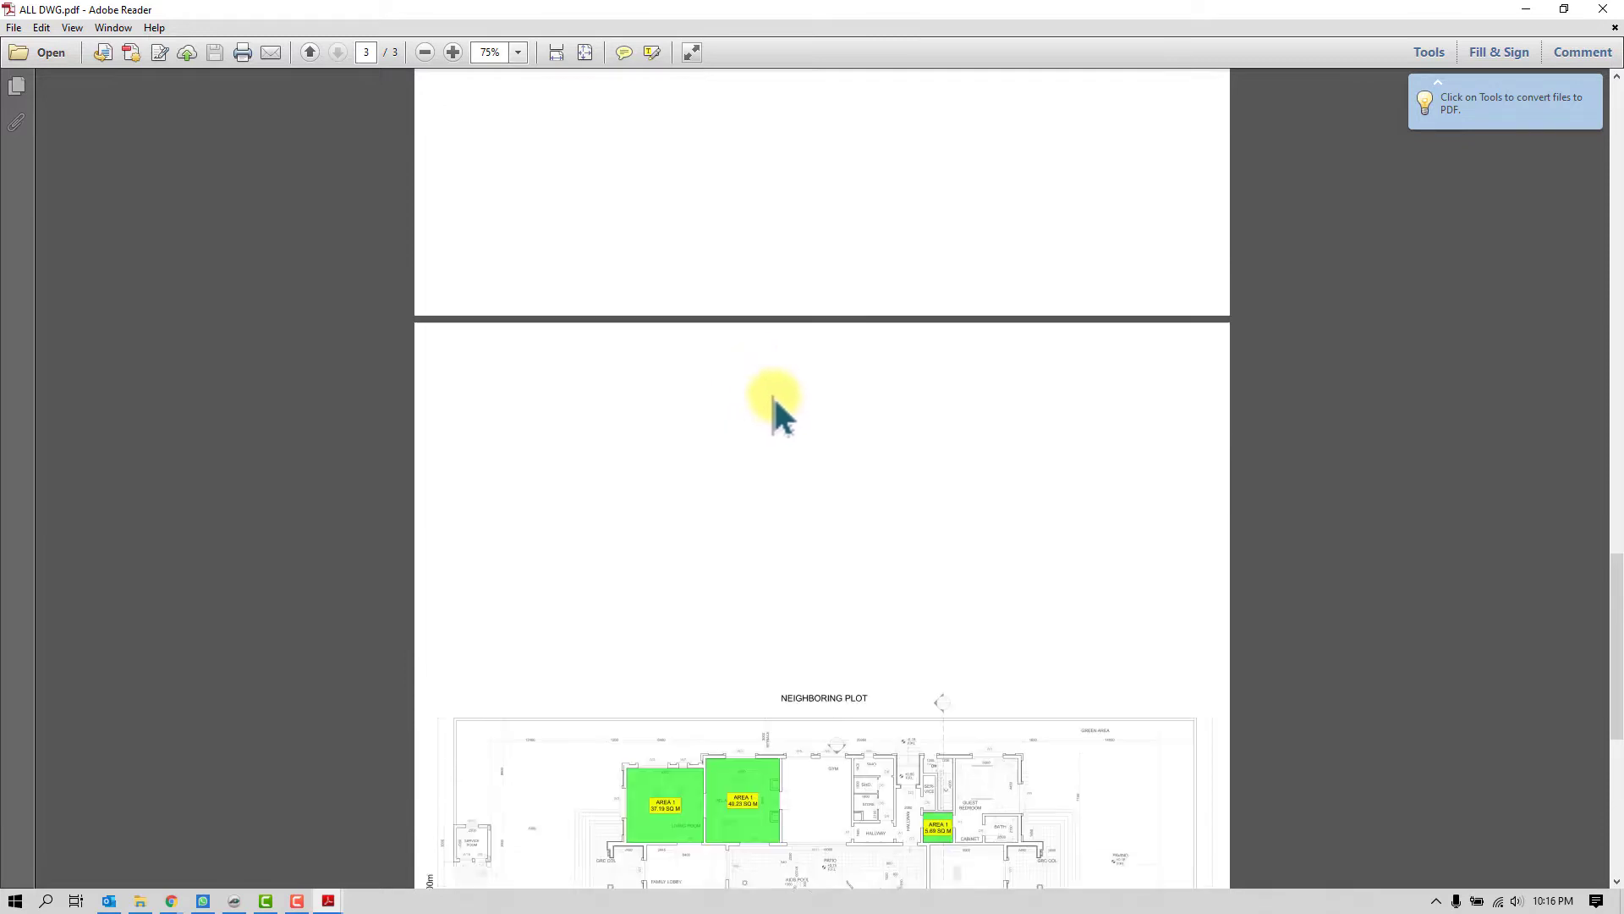
scroll(778, 384, "up", 10)
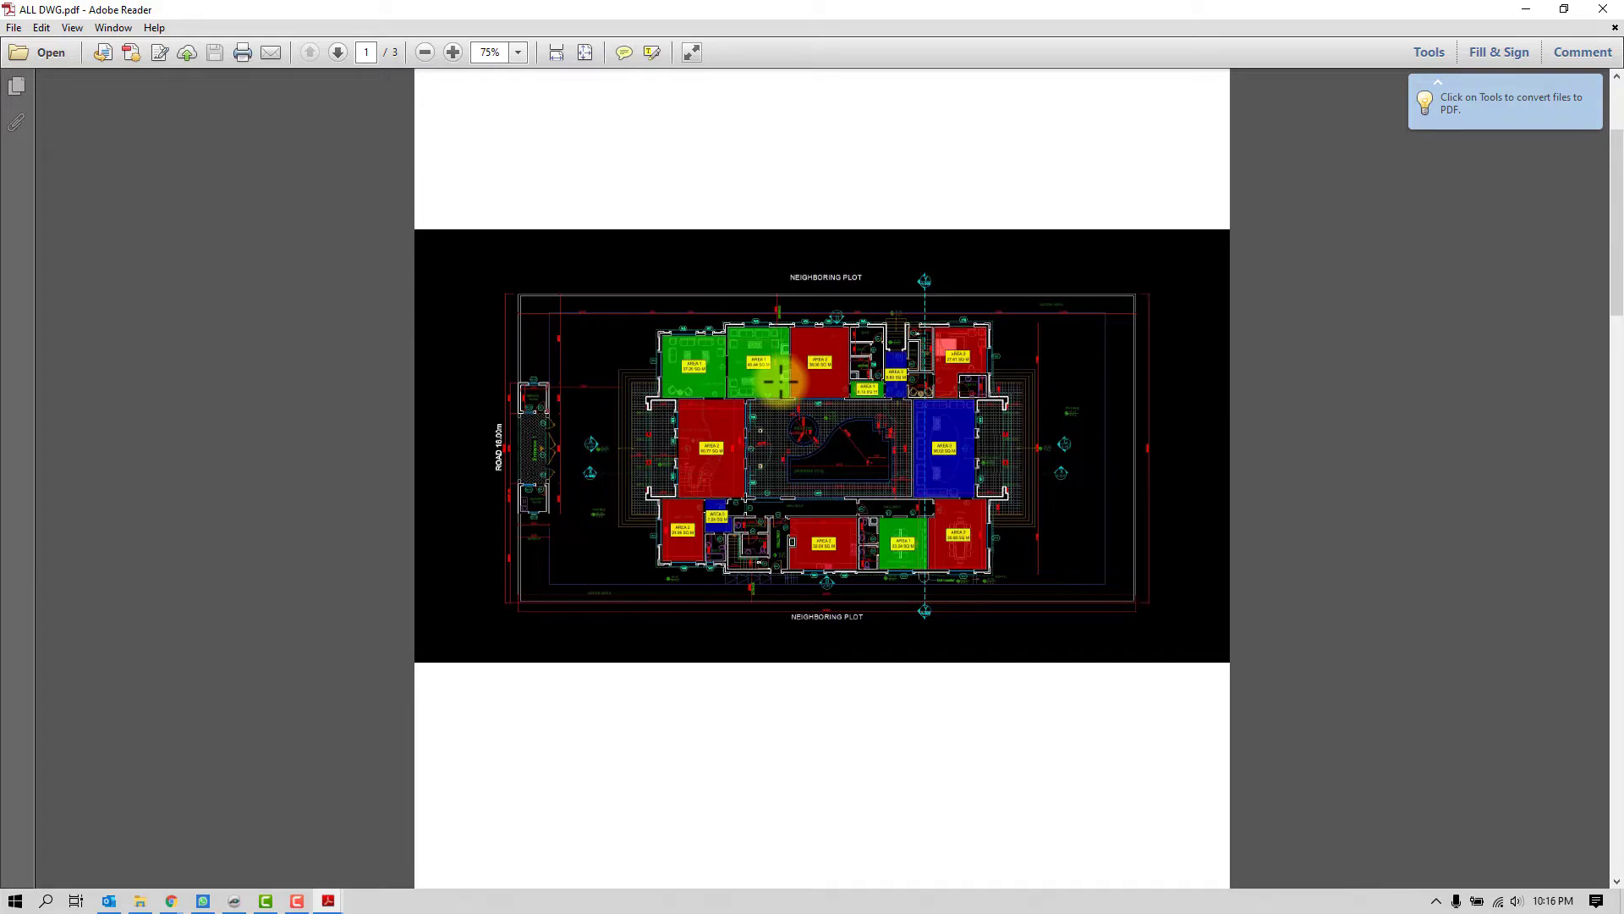
scroll(943, 333, "up", 2)
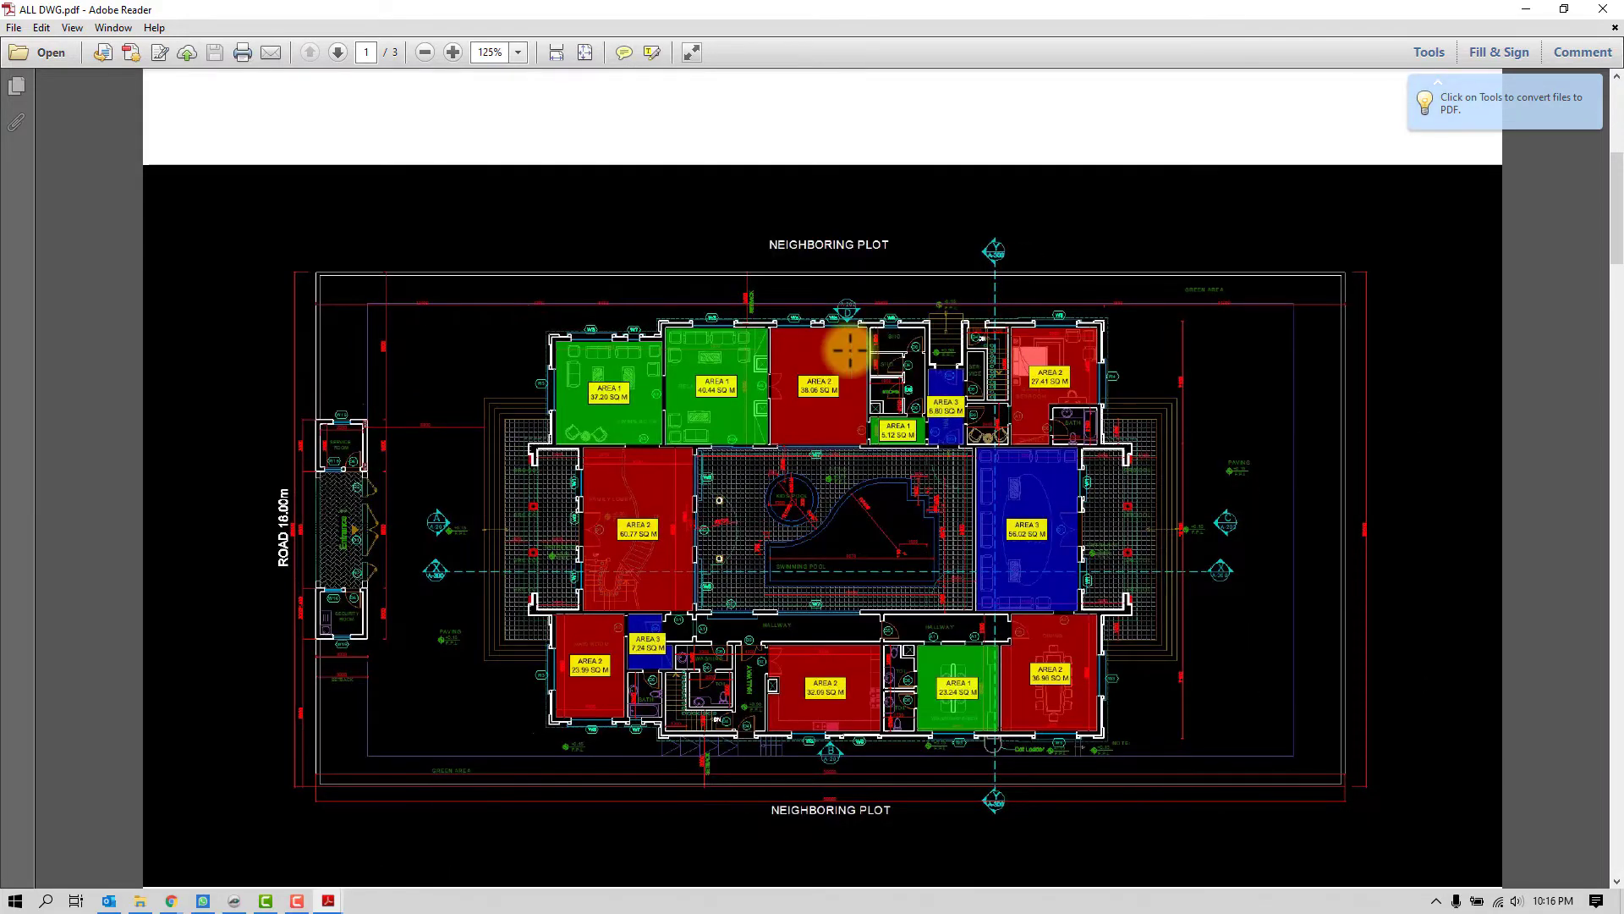
scroll(848, 349, "up", 6)
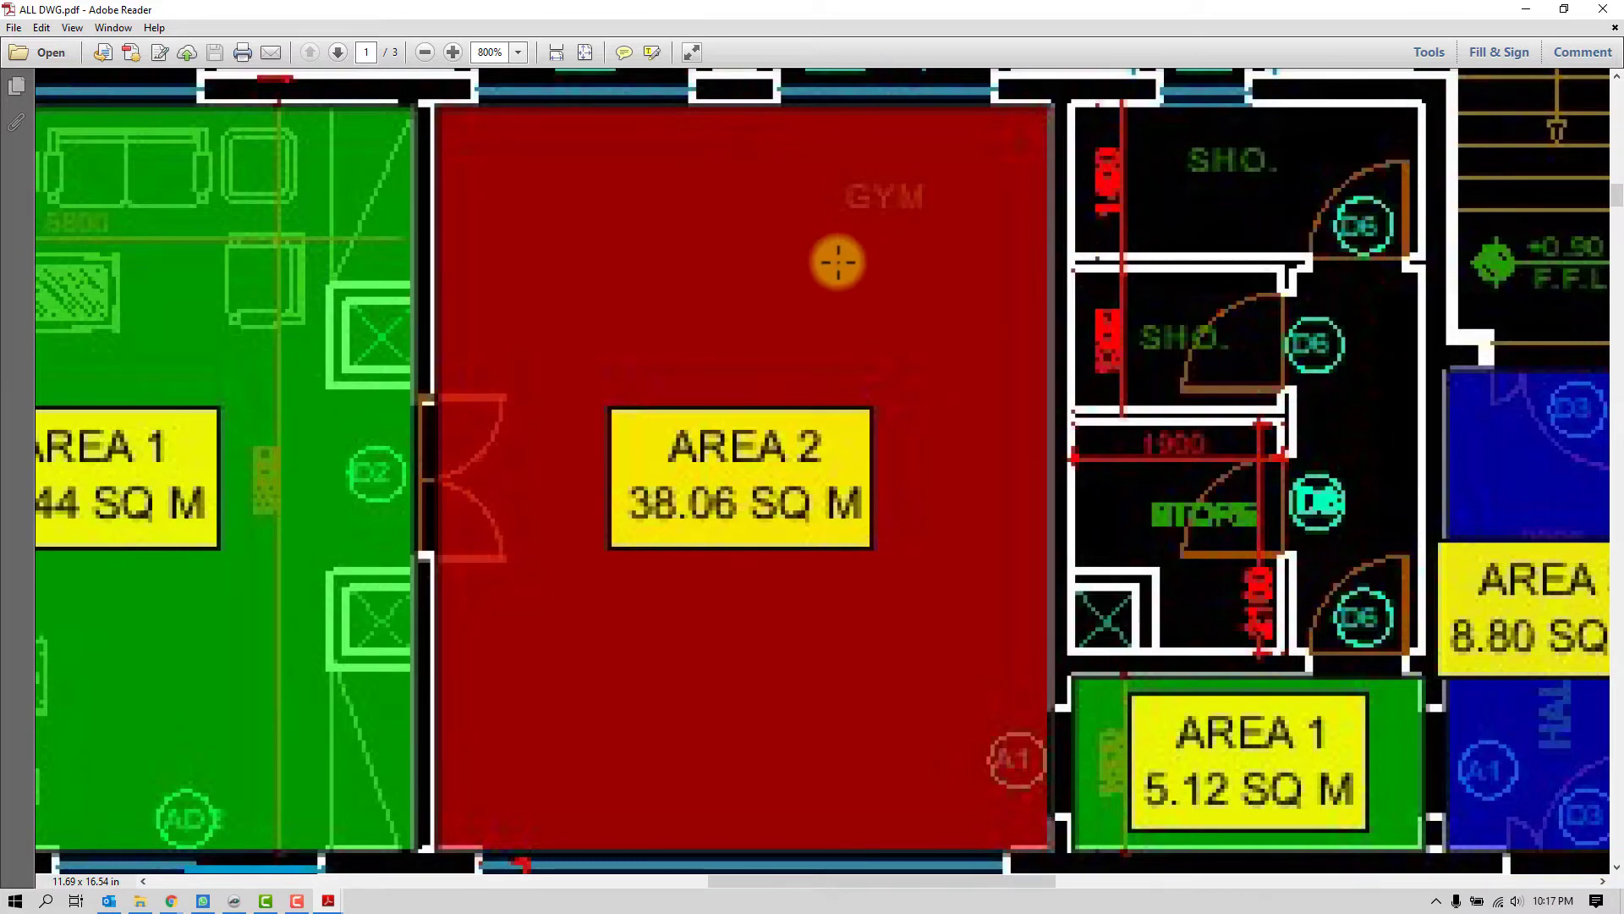
scroll(835, 260, "down", 4)
scroll(836, 259, "down", 1)
scroll(791, 266, "down", 7)
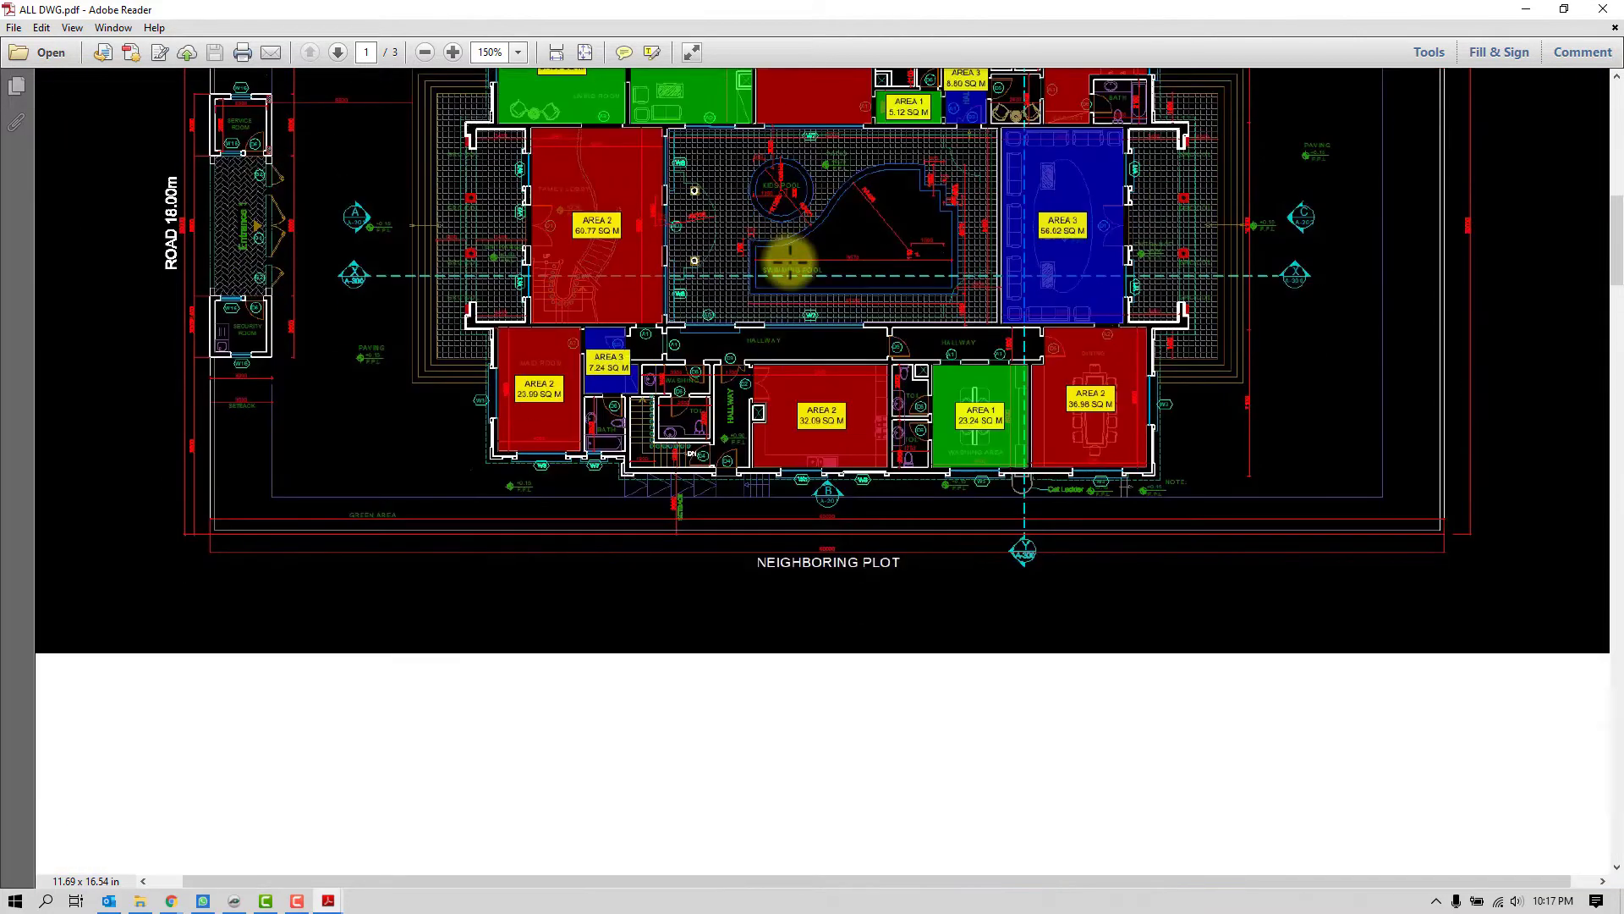
Scroll to page 2 and zoom to 600% on the AREA 2 takeoff
scroll(796, 286, "down", 10)
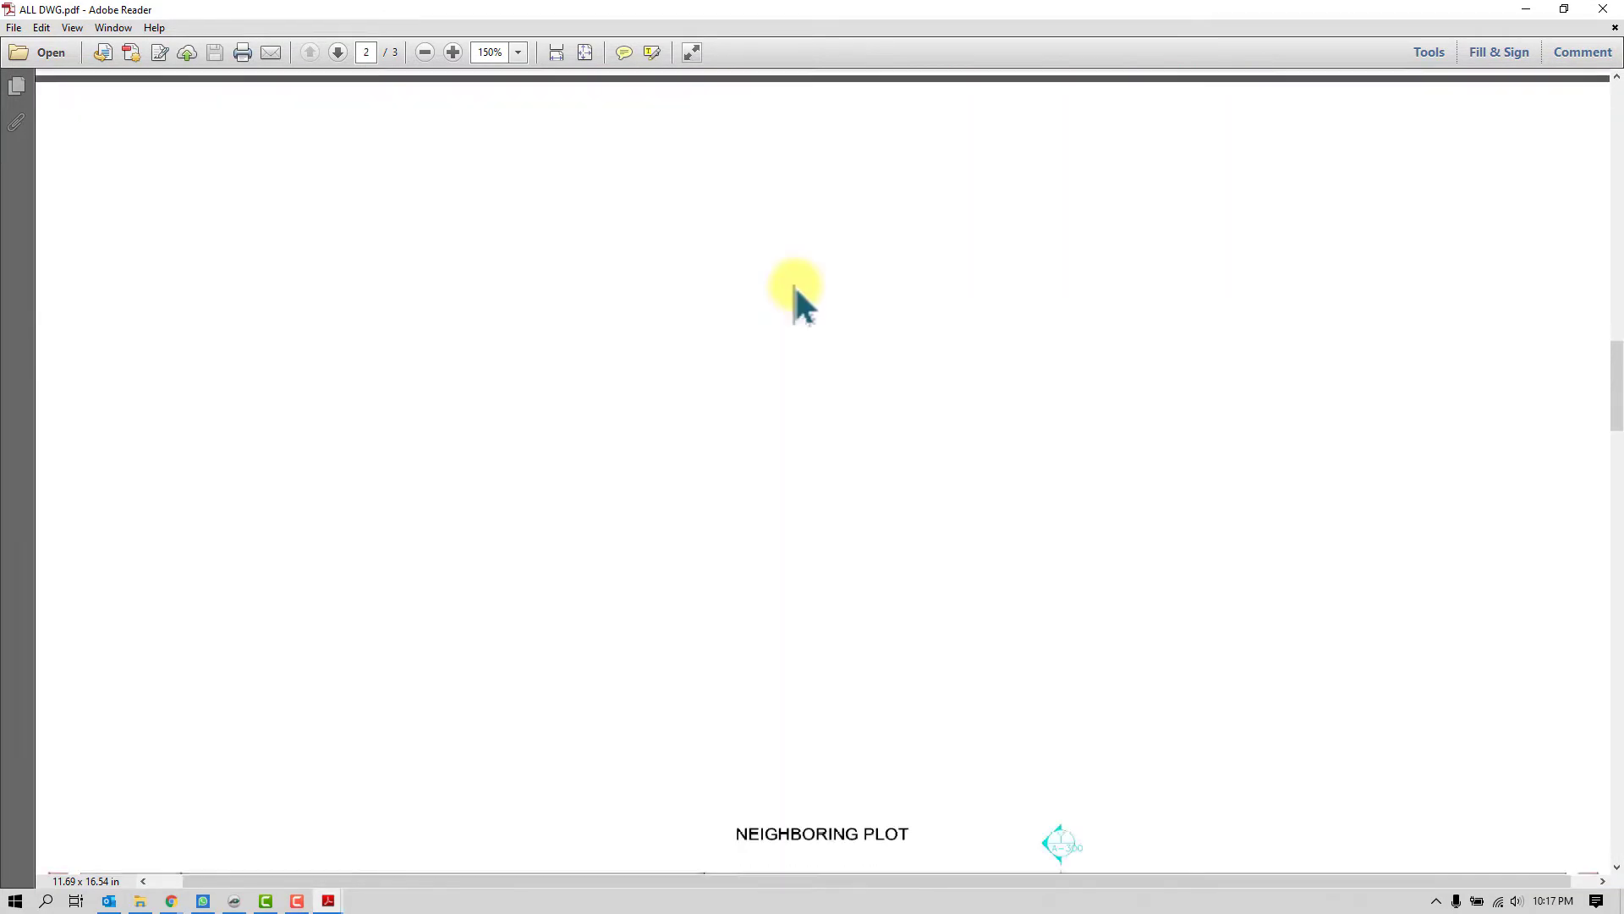
scroll(793, 283, "down", 6)
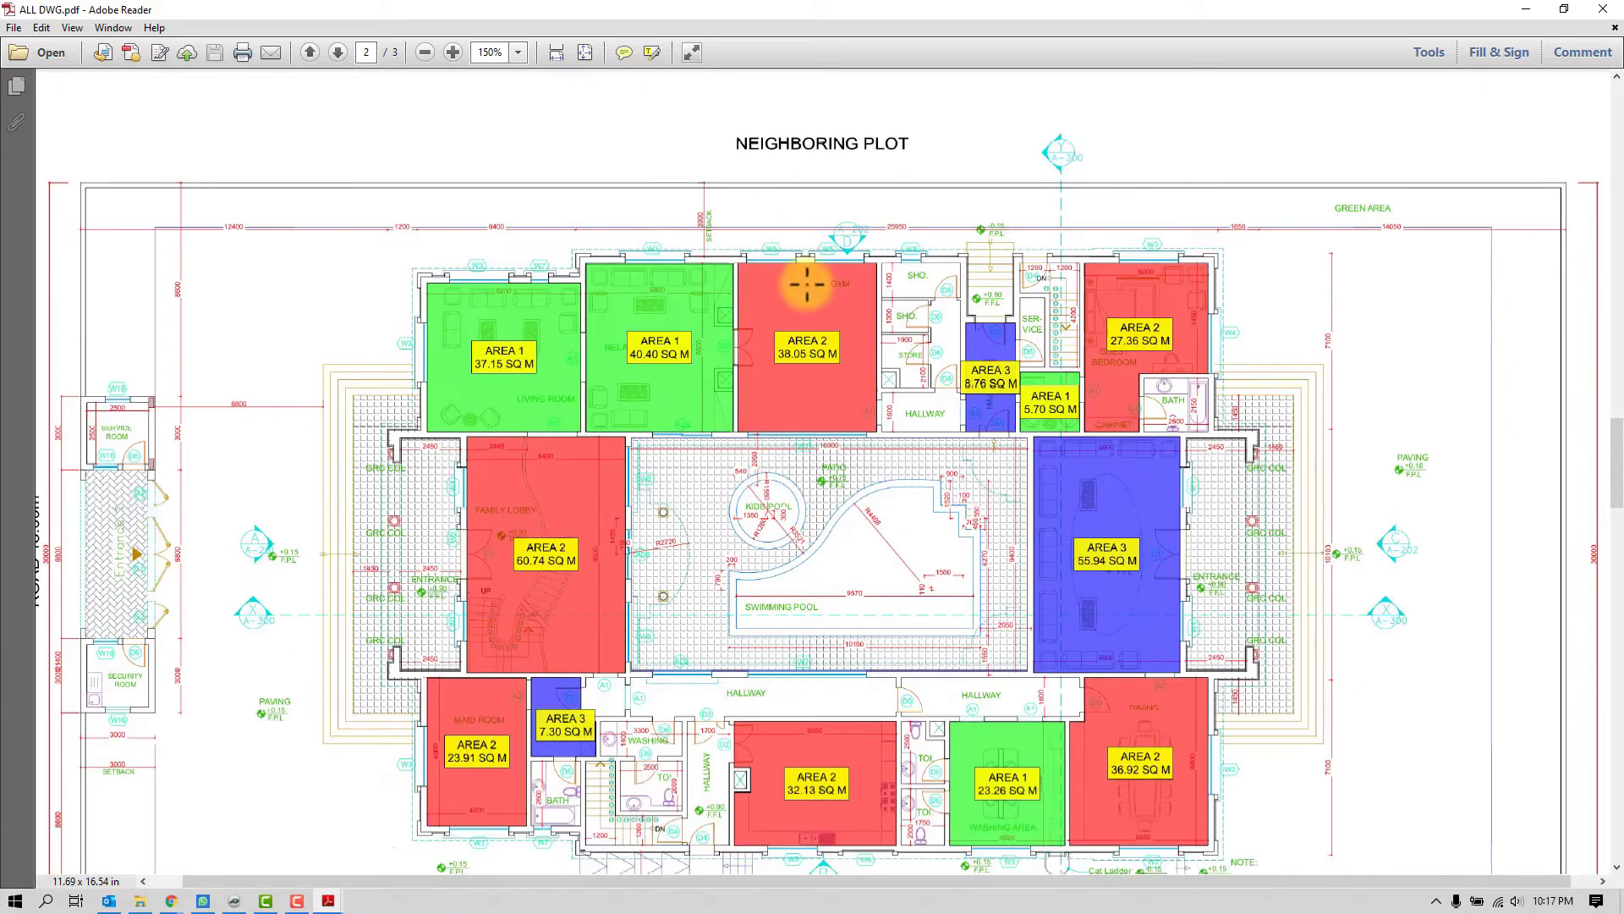
scroll(894, 320, "up", 2)
scroll(895, 320, "up", 4)
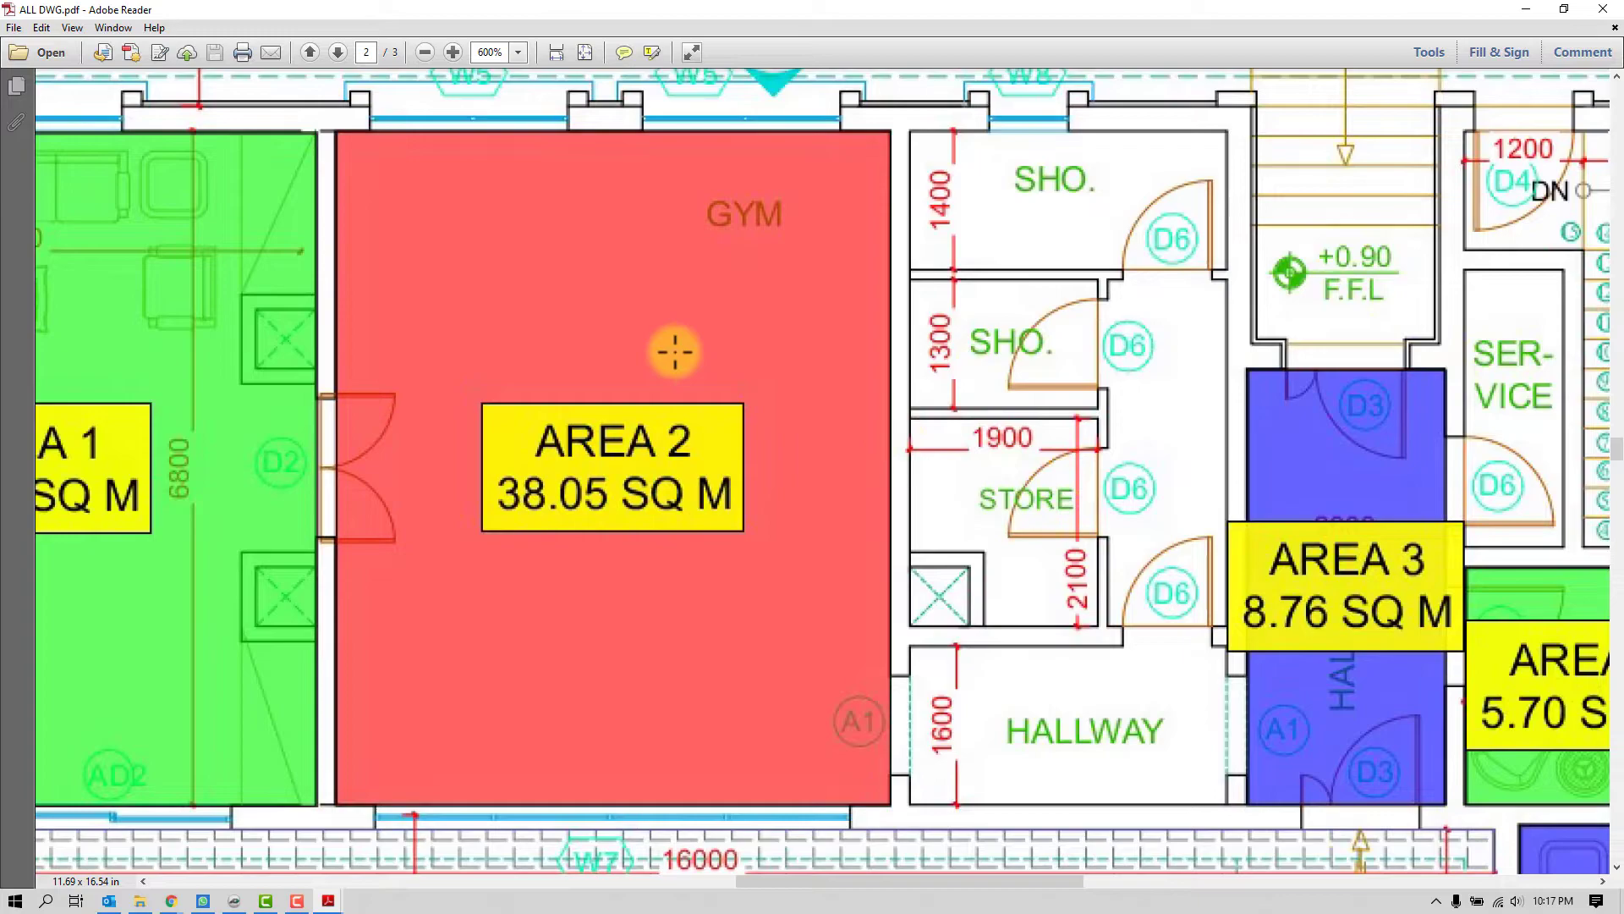
scroll(681, 340, "down", 2)
scroll(681, 340, "down", 3)
scroll(952, 394, "down", 10)
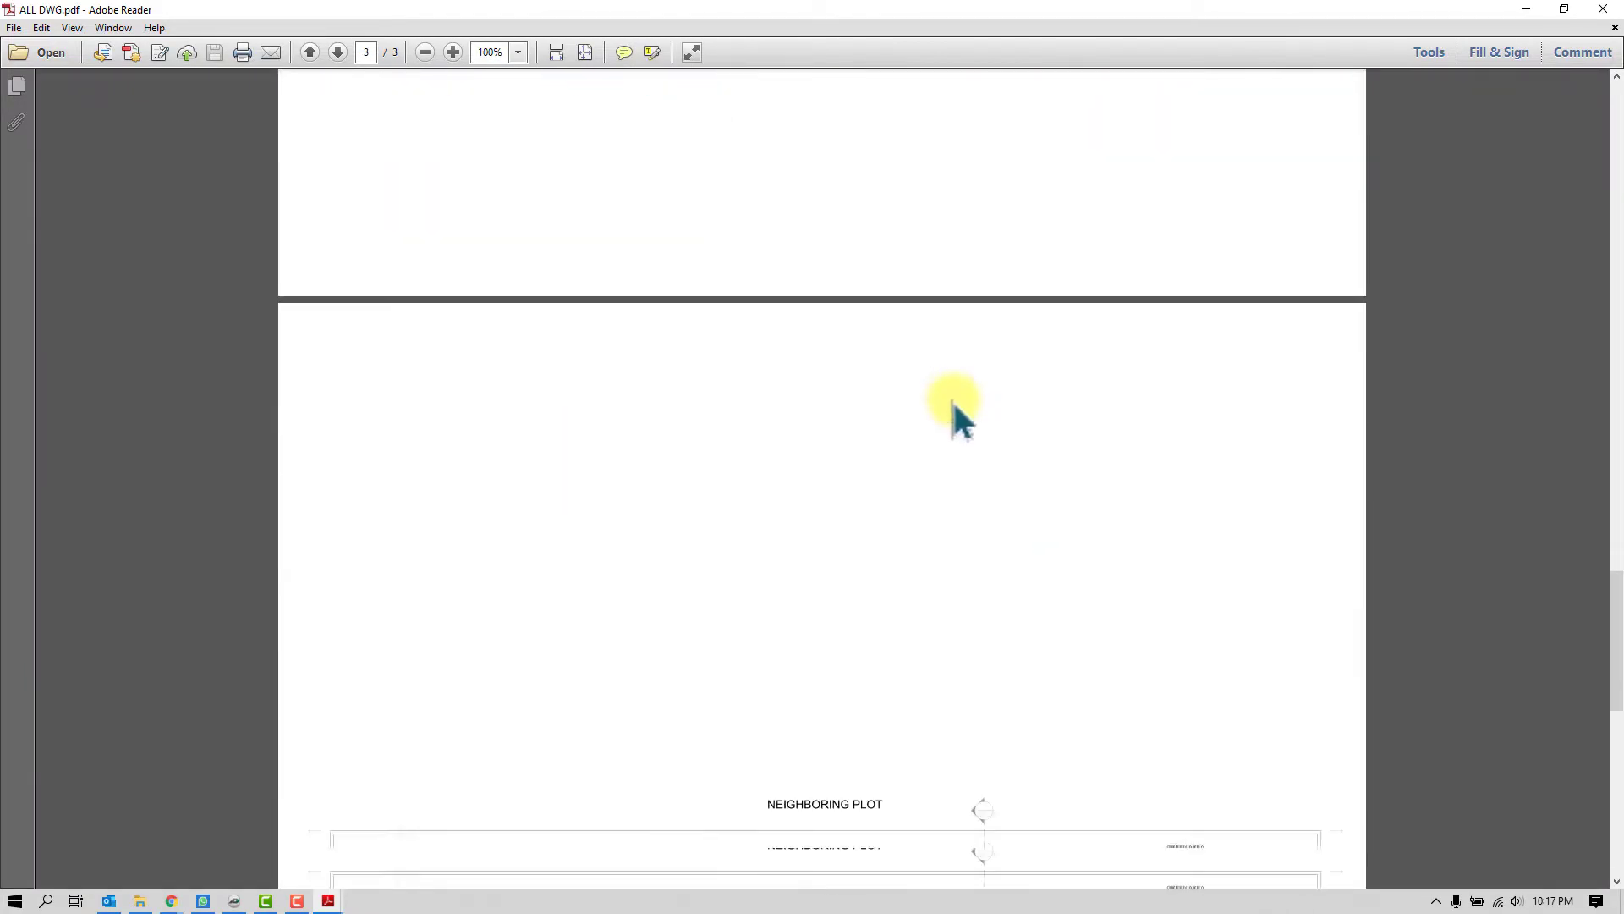
scroll(711, 500, "down", 4)
scroll(710, 507, "up", 2)
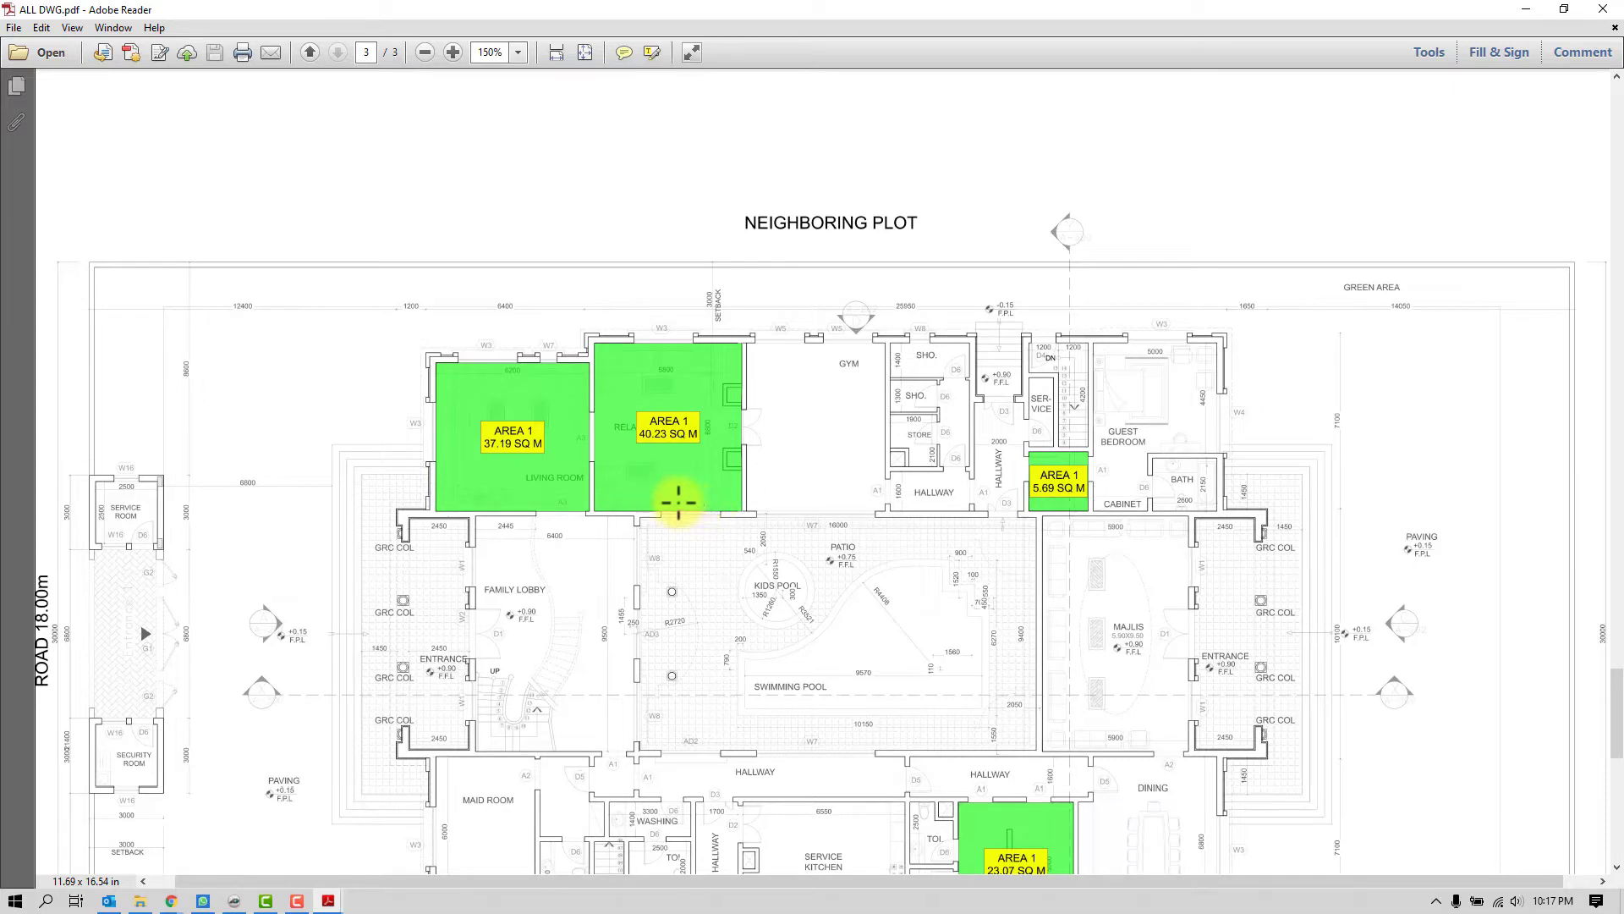
scroll(668, 427, "up", 3)
scroll(671, 427, "up", 3)
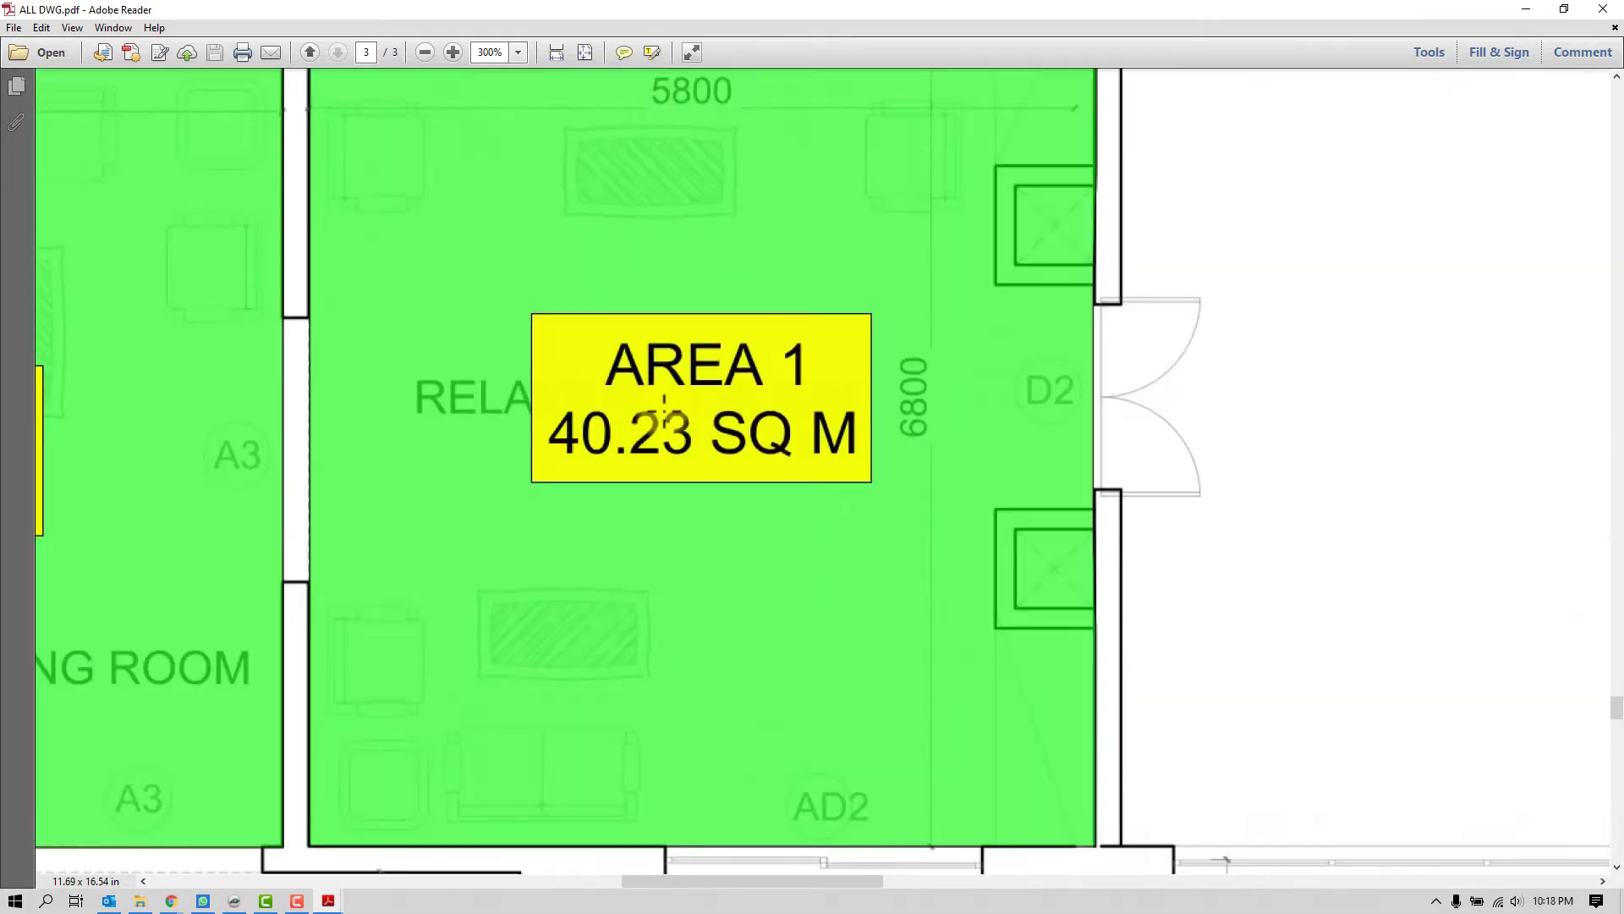
scroll(666, 412, "up", 1)
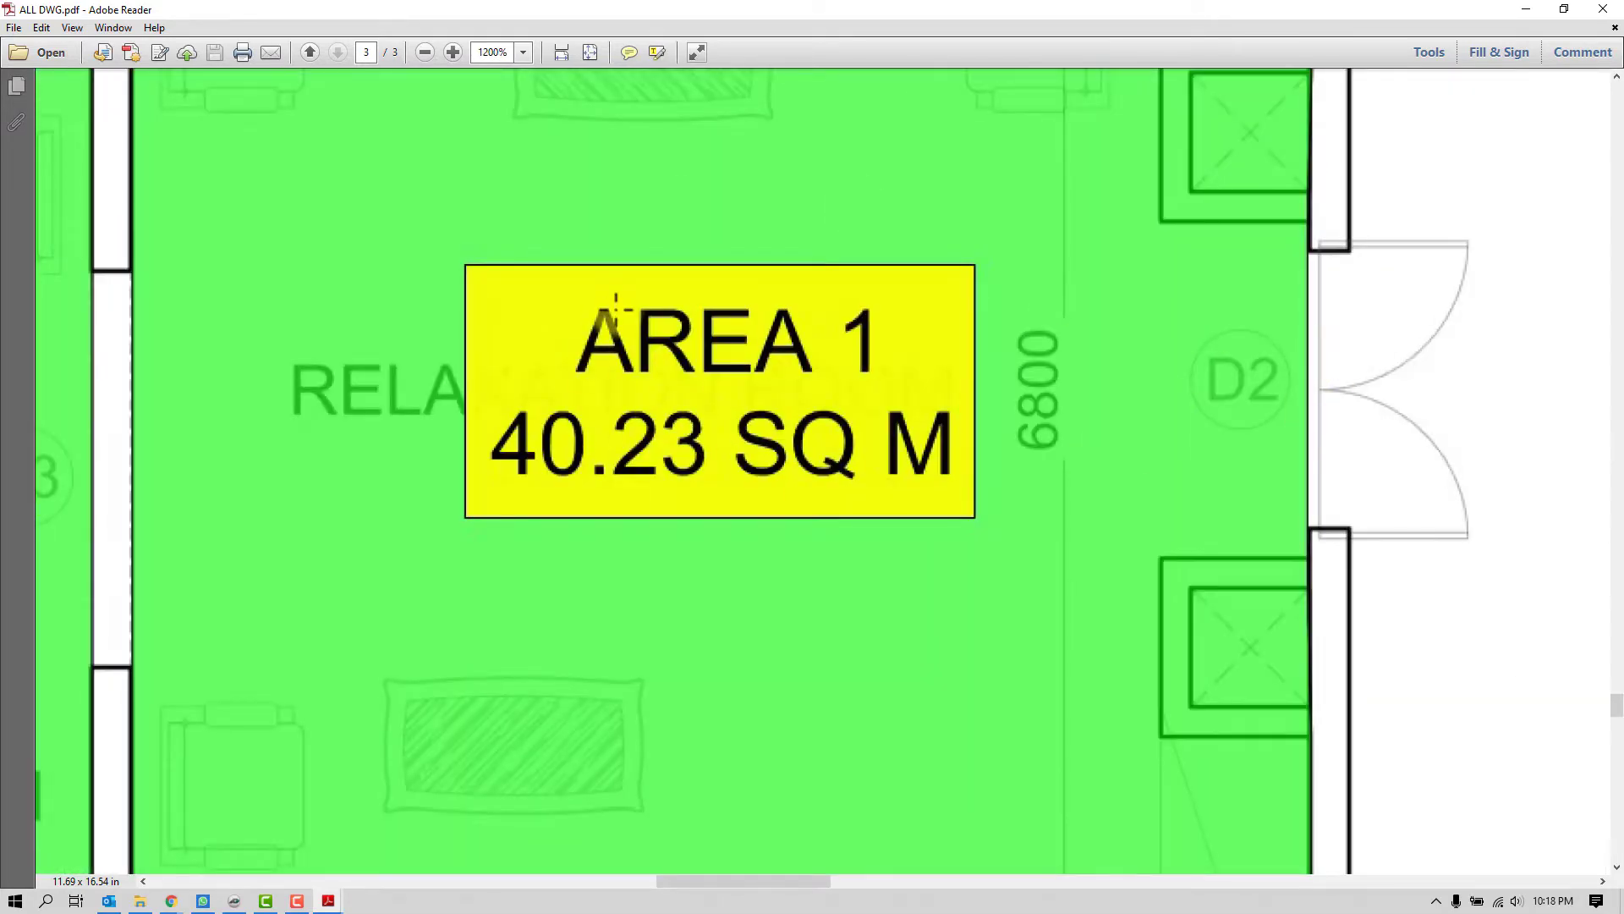
On page 3, zoom to 1200% on the 40.23 SQ M label and pan down the plan
scroll(616, 303, "down", 2)
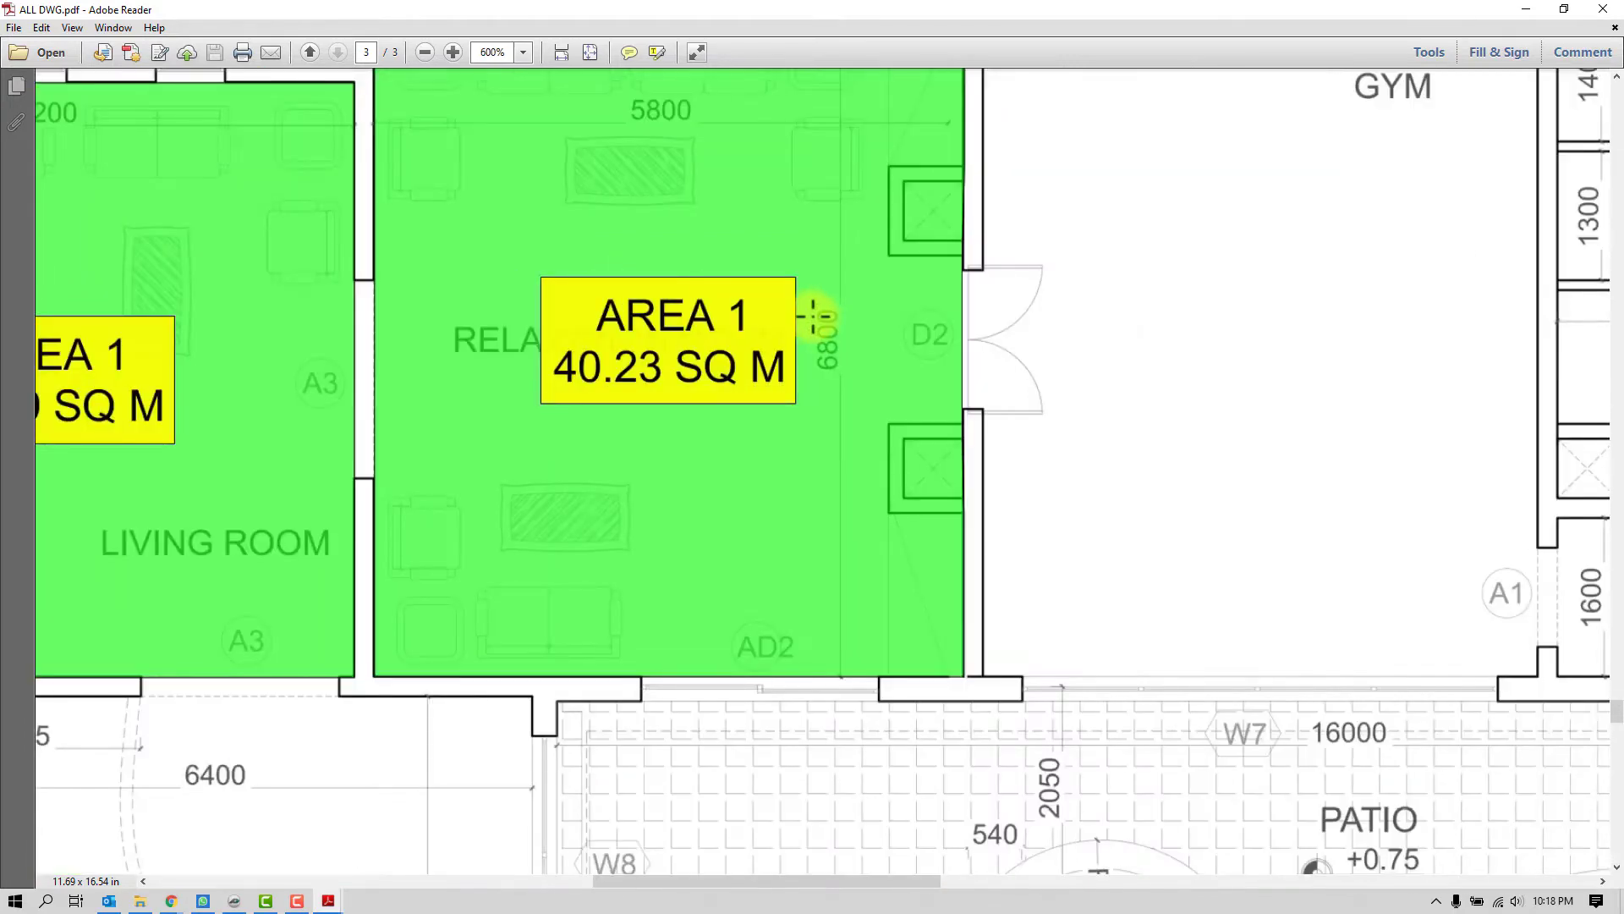
scroll(816, 316, "down", 2)
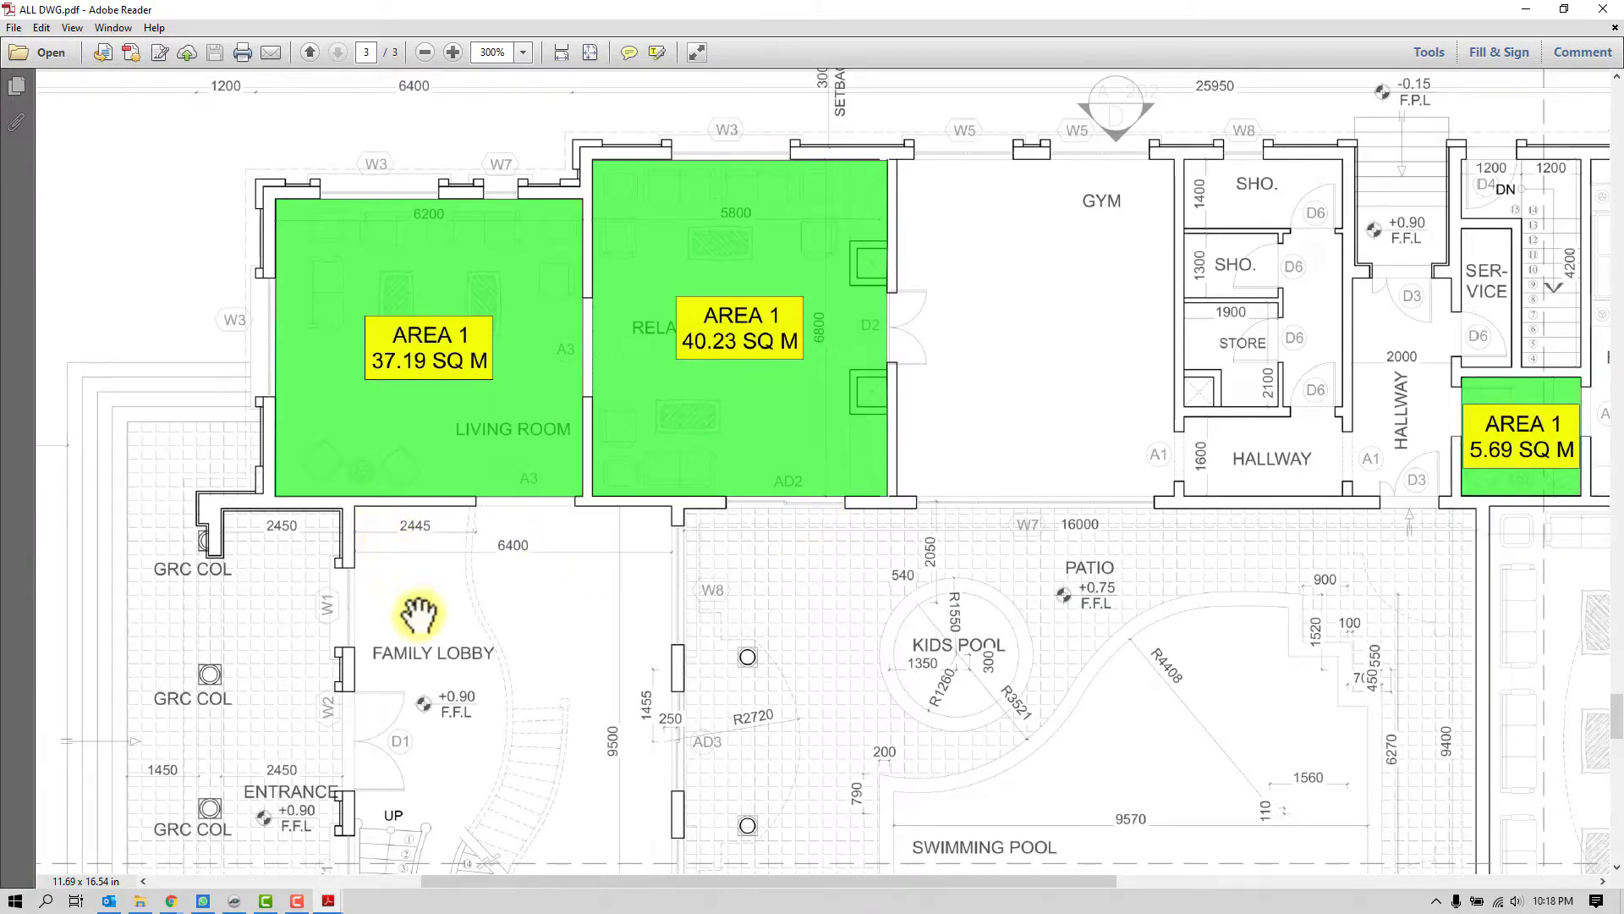
left_click_drag(414, 618, 408, 385)
scroll(409, 385, "down", 4)
key("g")
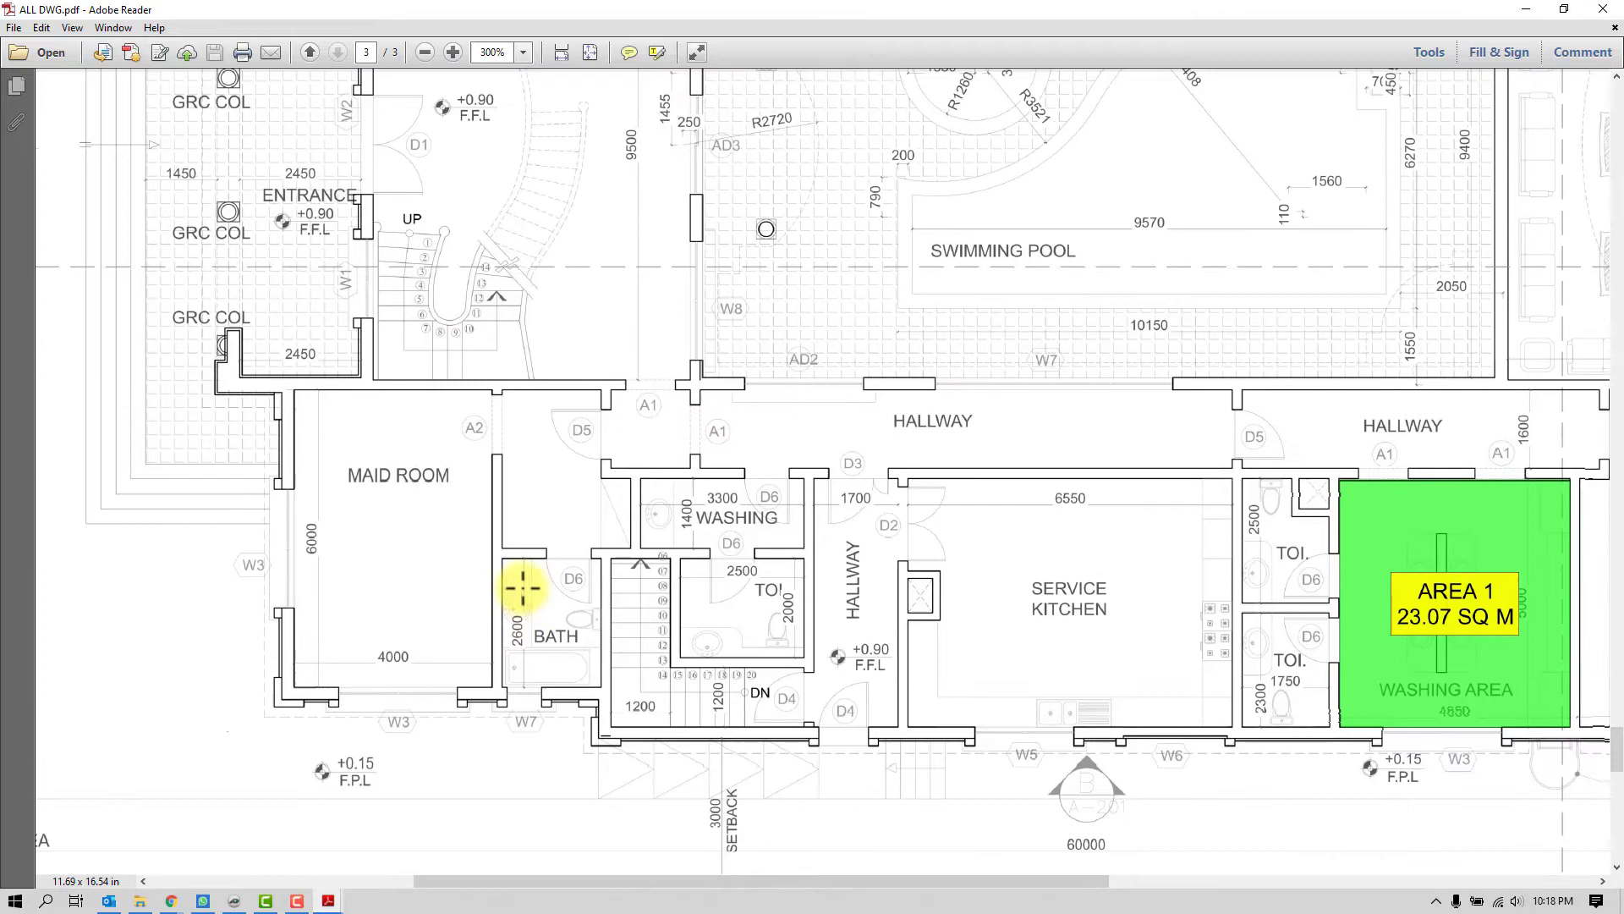
left_click(521, 511)
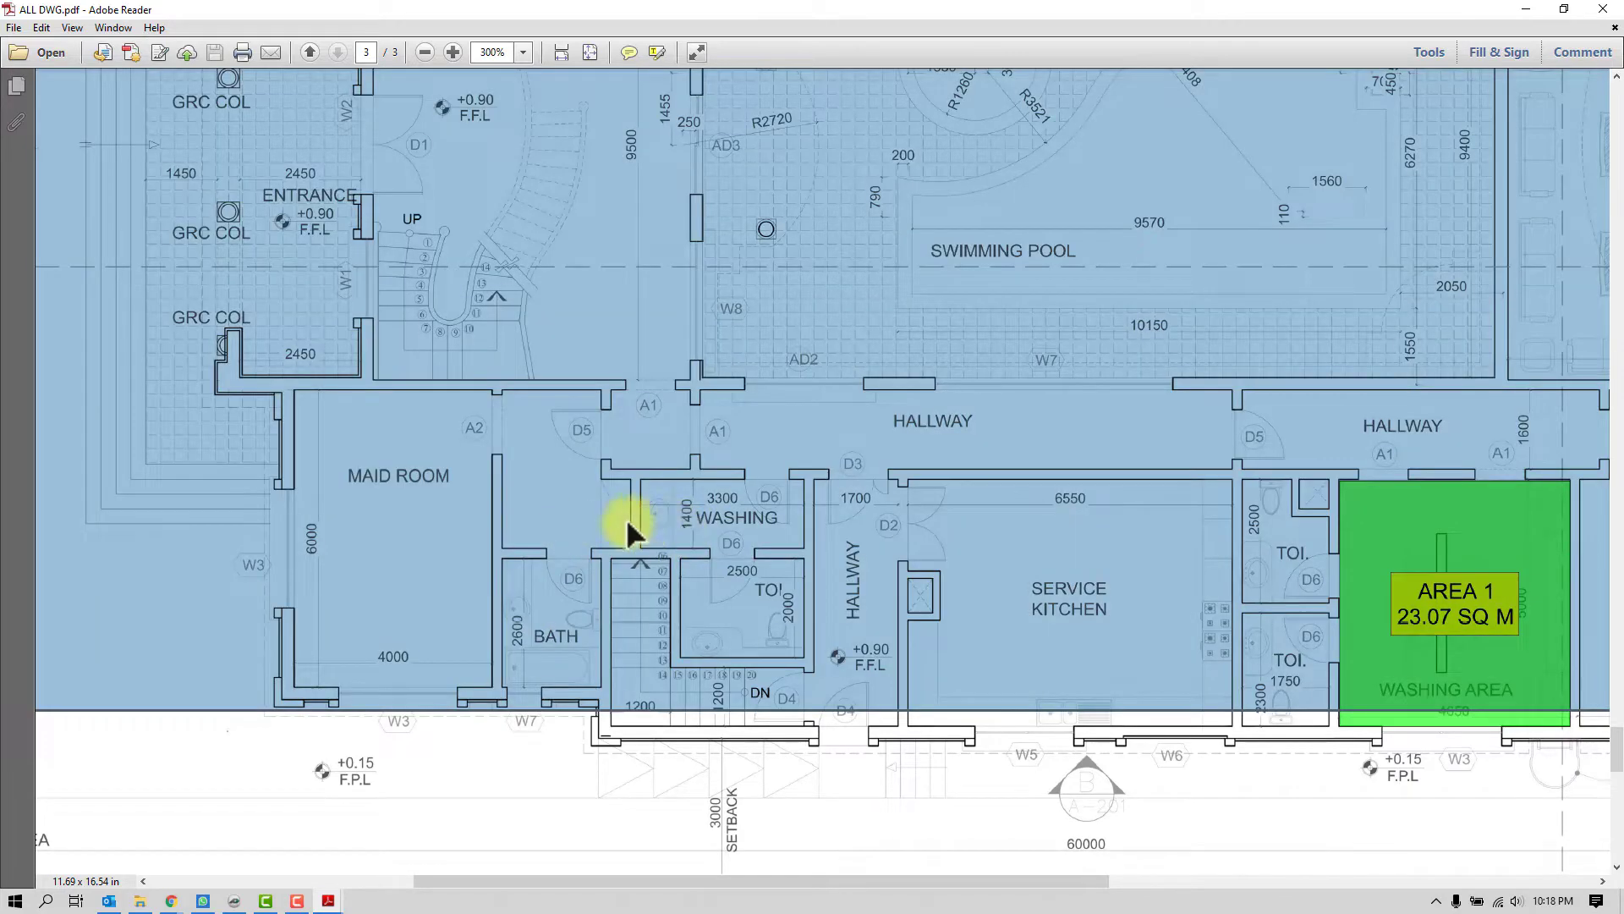
Bring PlanSwift forward and close the Print dialog to show the GF - PDF Format plan
left_click(234, 896)
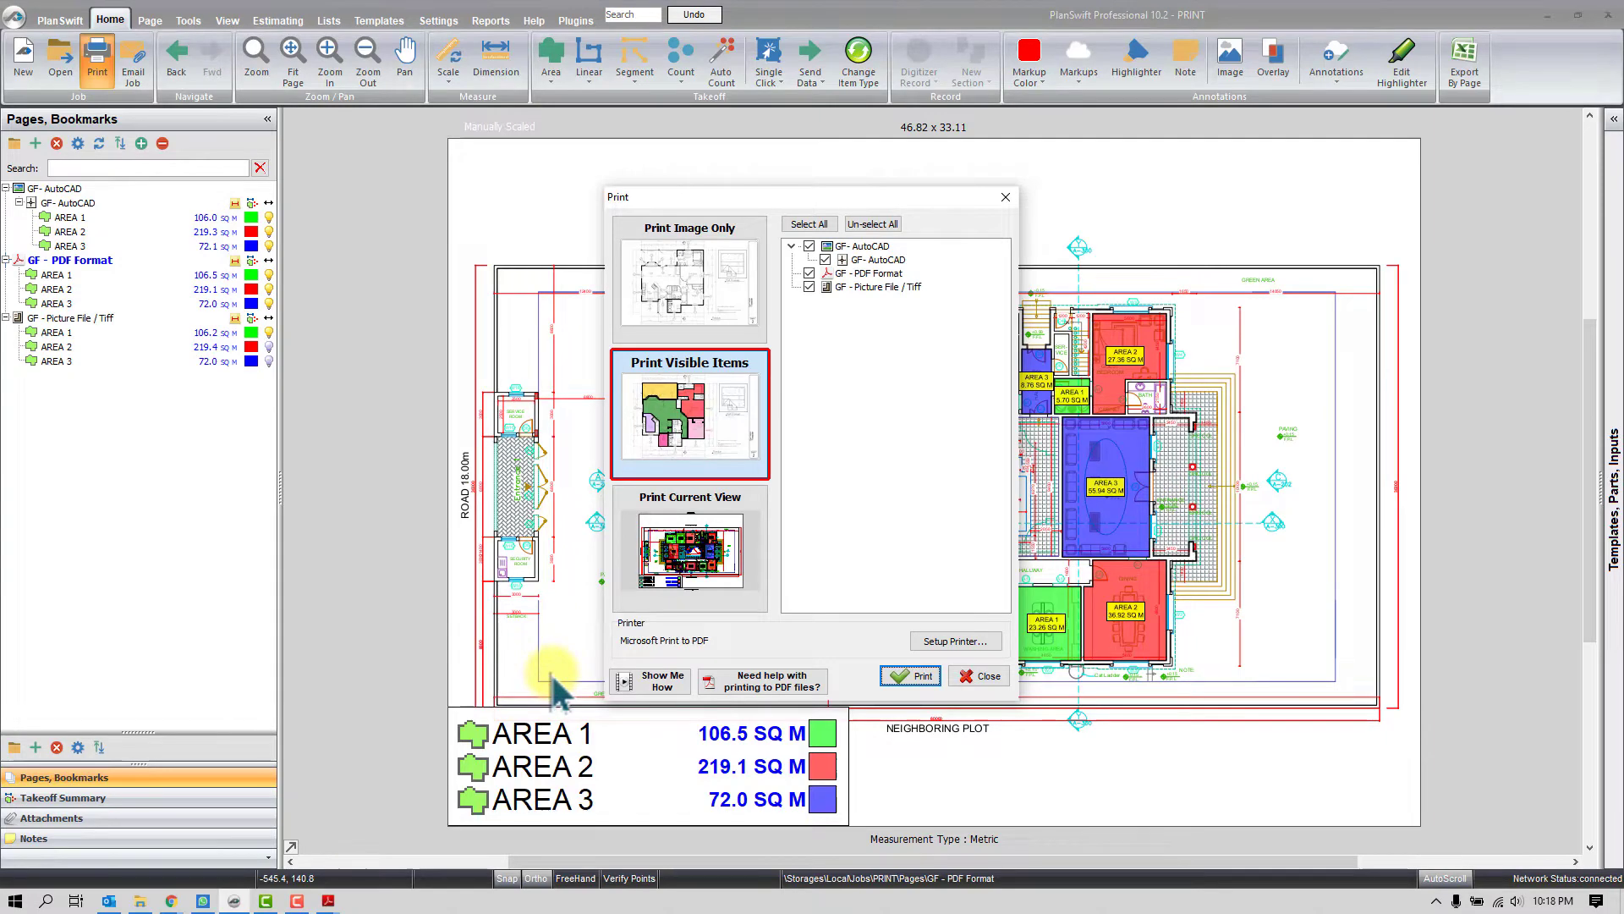
left_click(985, 677)
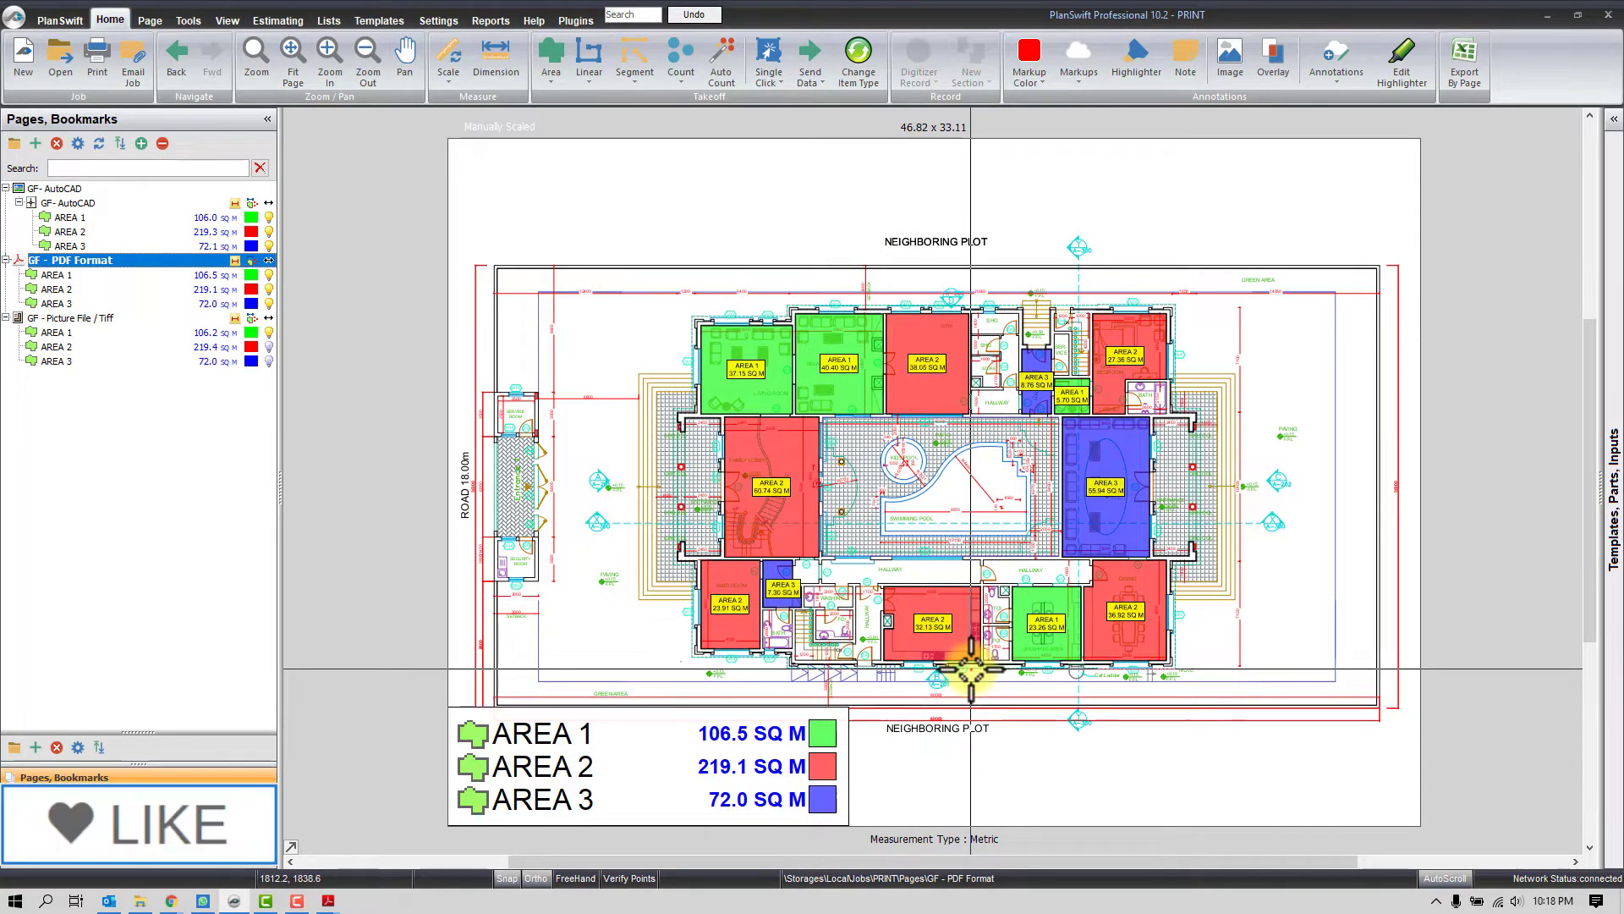
scroll(971, 669, "up", 2)
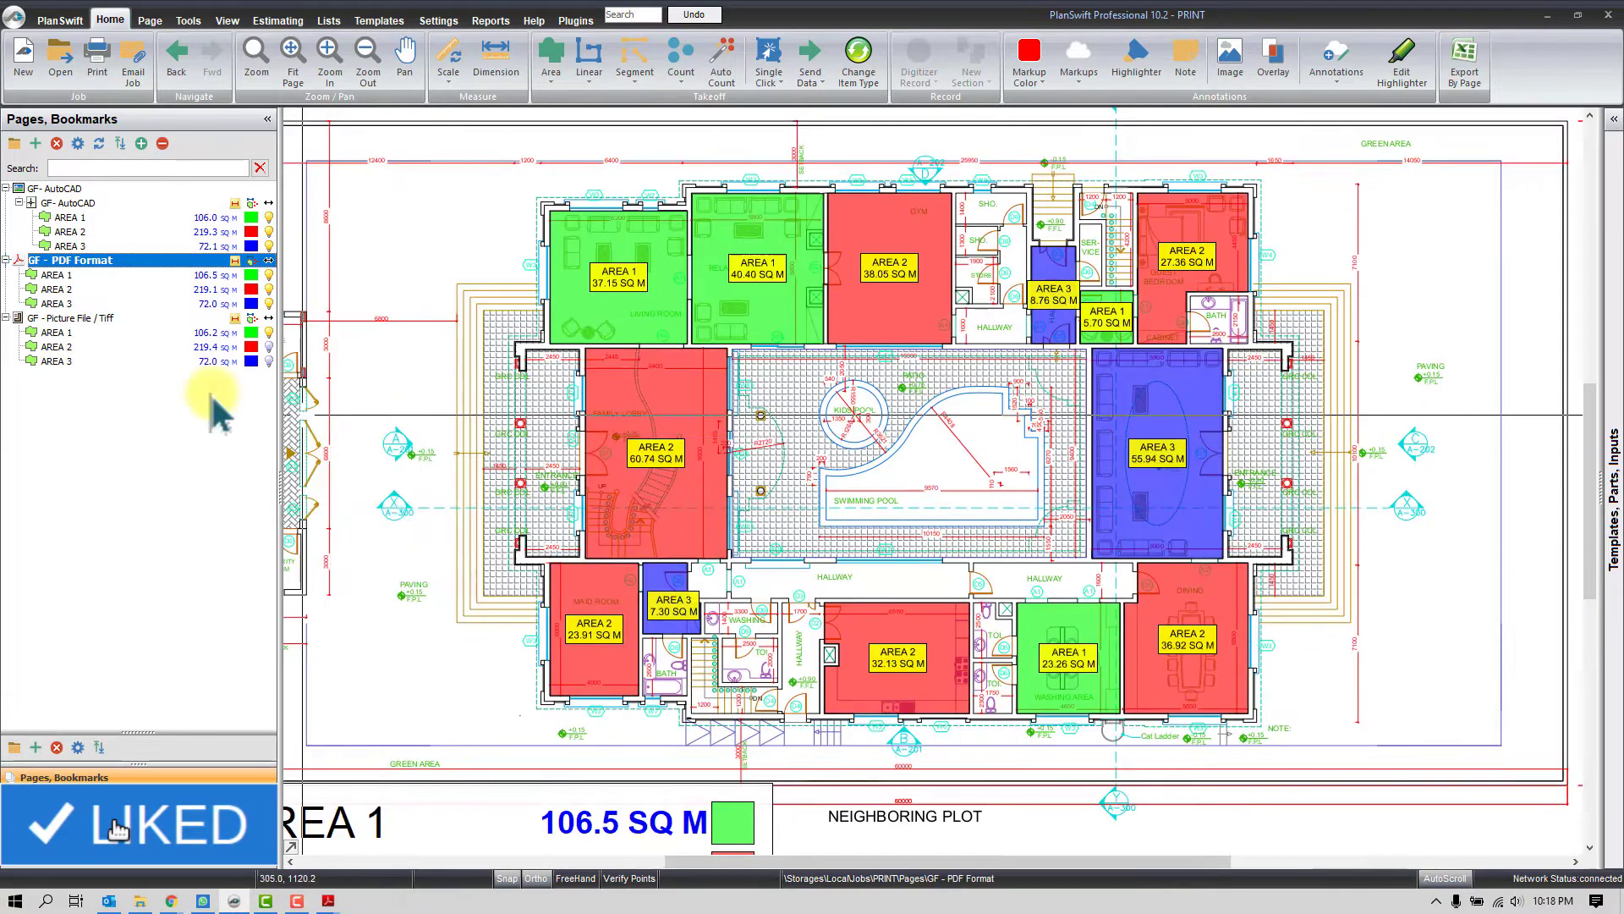
Switch to the GF - Picture File / Tiff page and zoom in and out on its plan
left_click(115, 320)
scroll(870, 526, "up", 5)
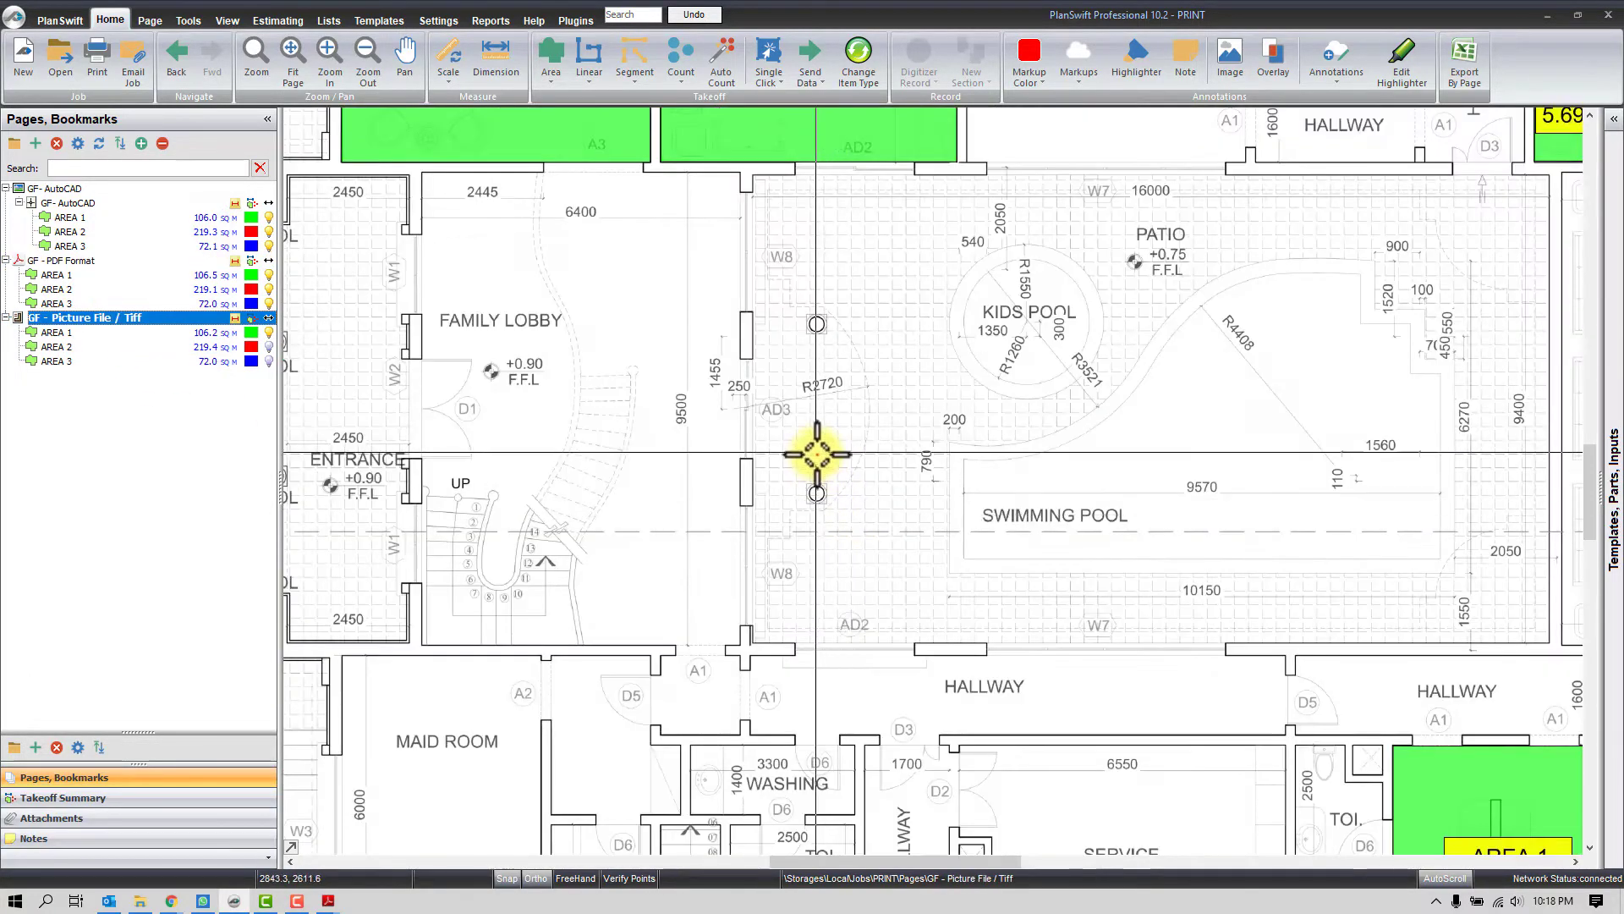
scroll(816, 455, "up", 3)
scroll(841, 555, "down", 2)
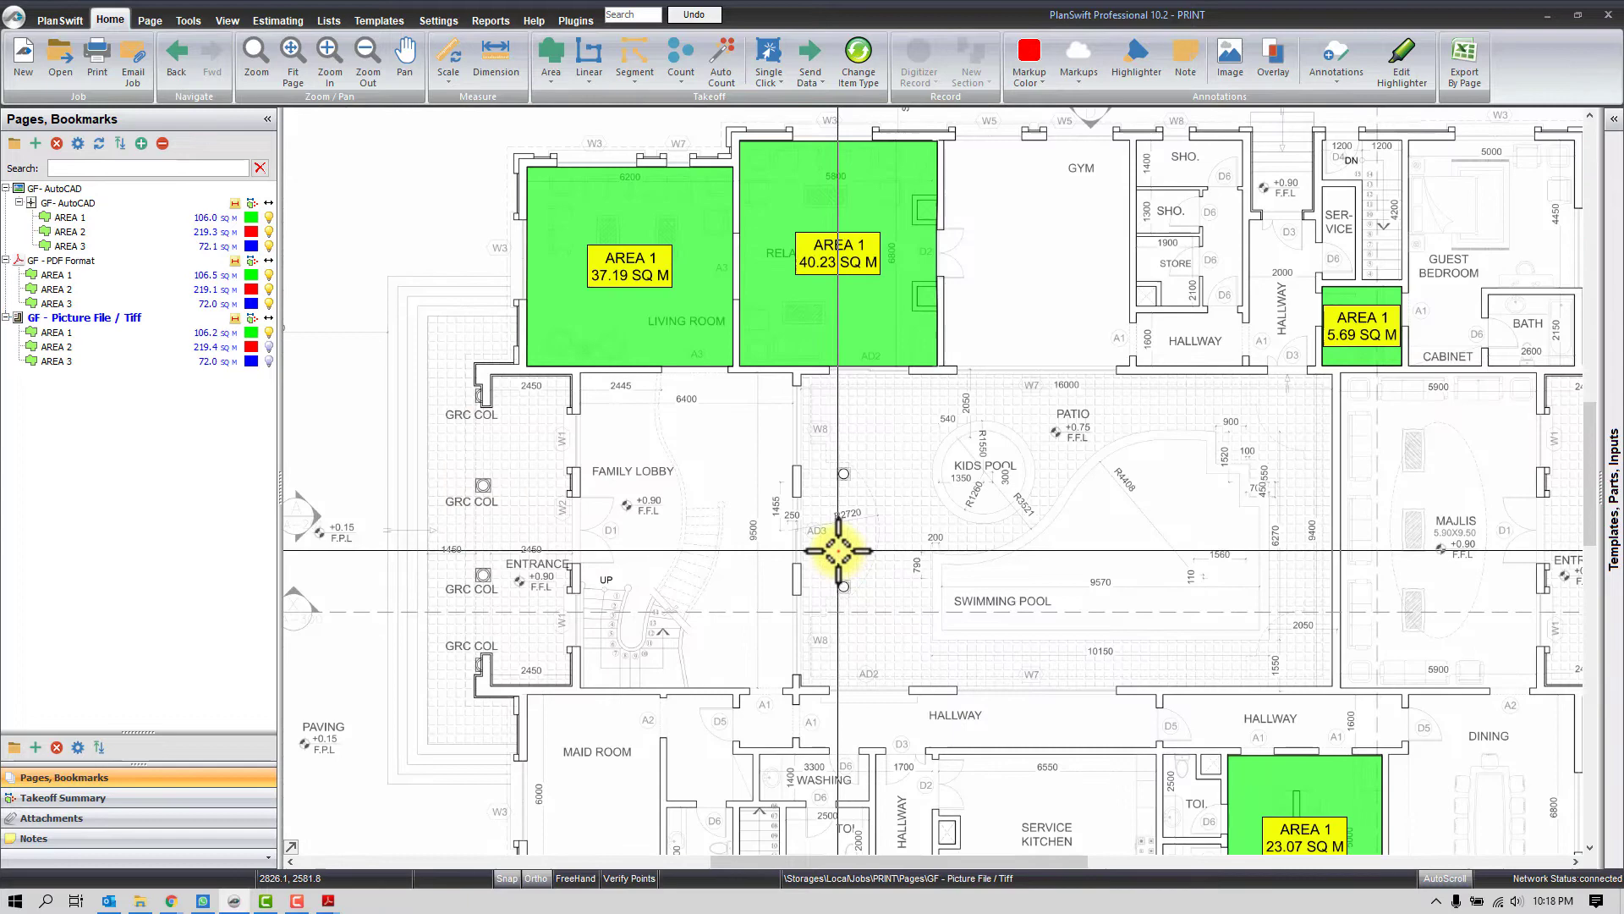
scroll(840, 552, "down", 2)
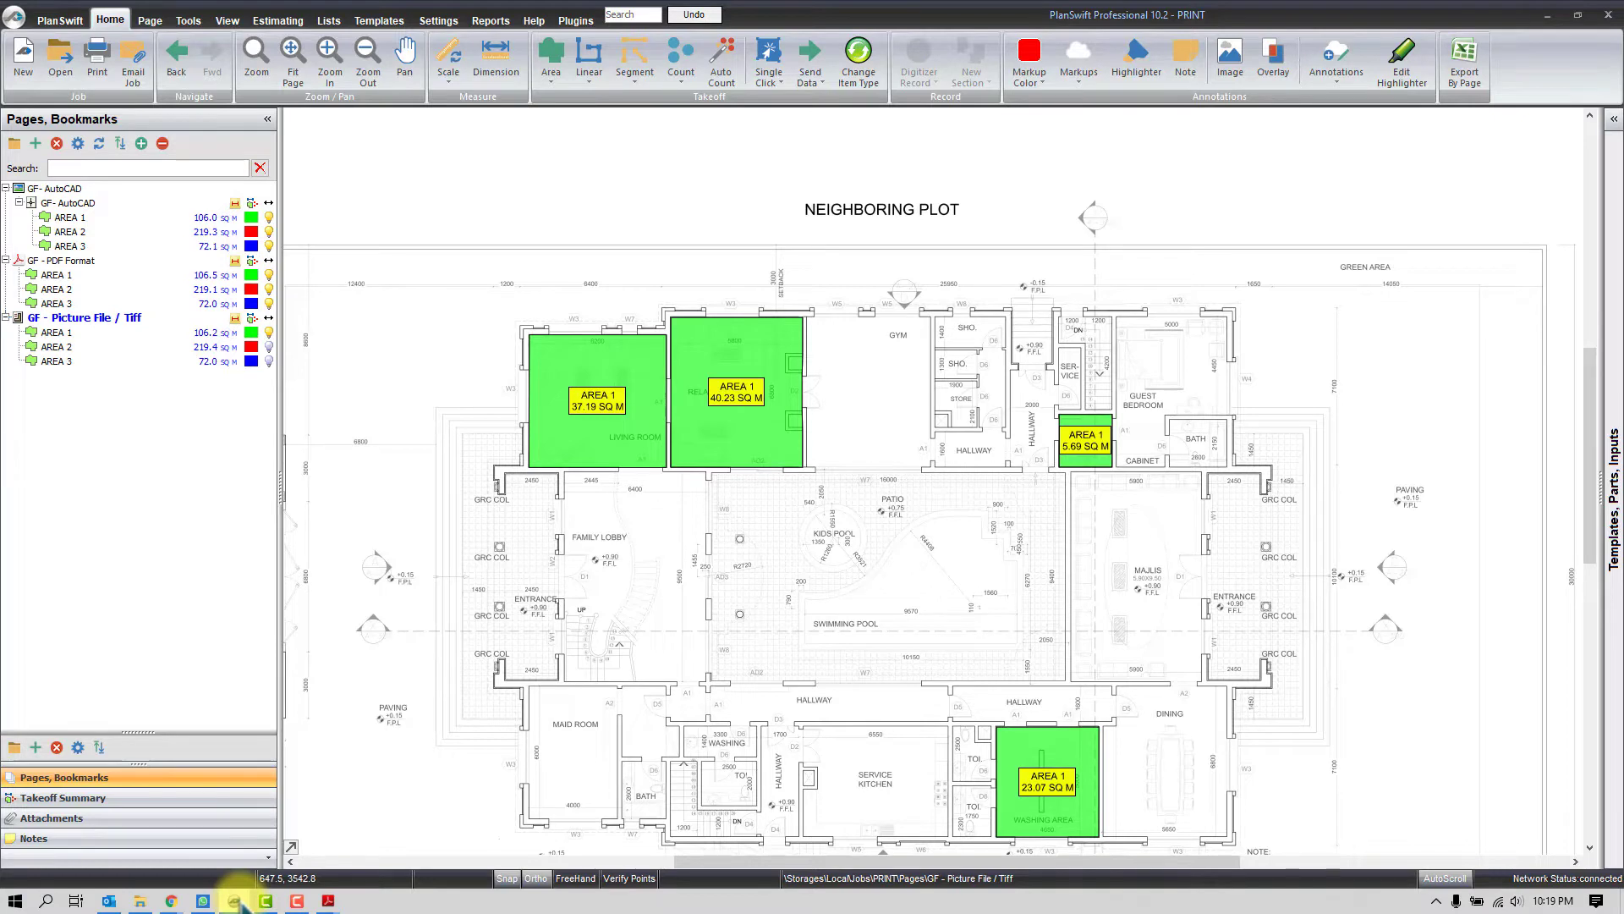
Browse the YouTube channel's Videos page down to the PlanSwift PDF to TIFF video, then return to PlanSwift
left_click(236, 902)
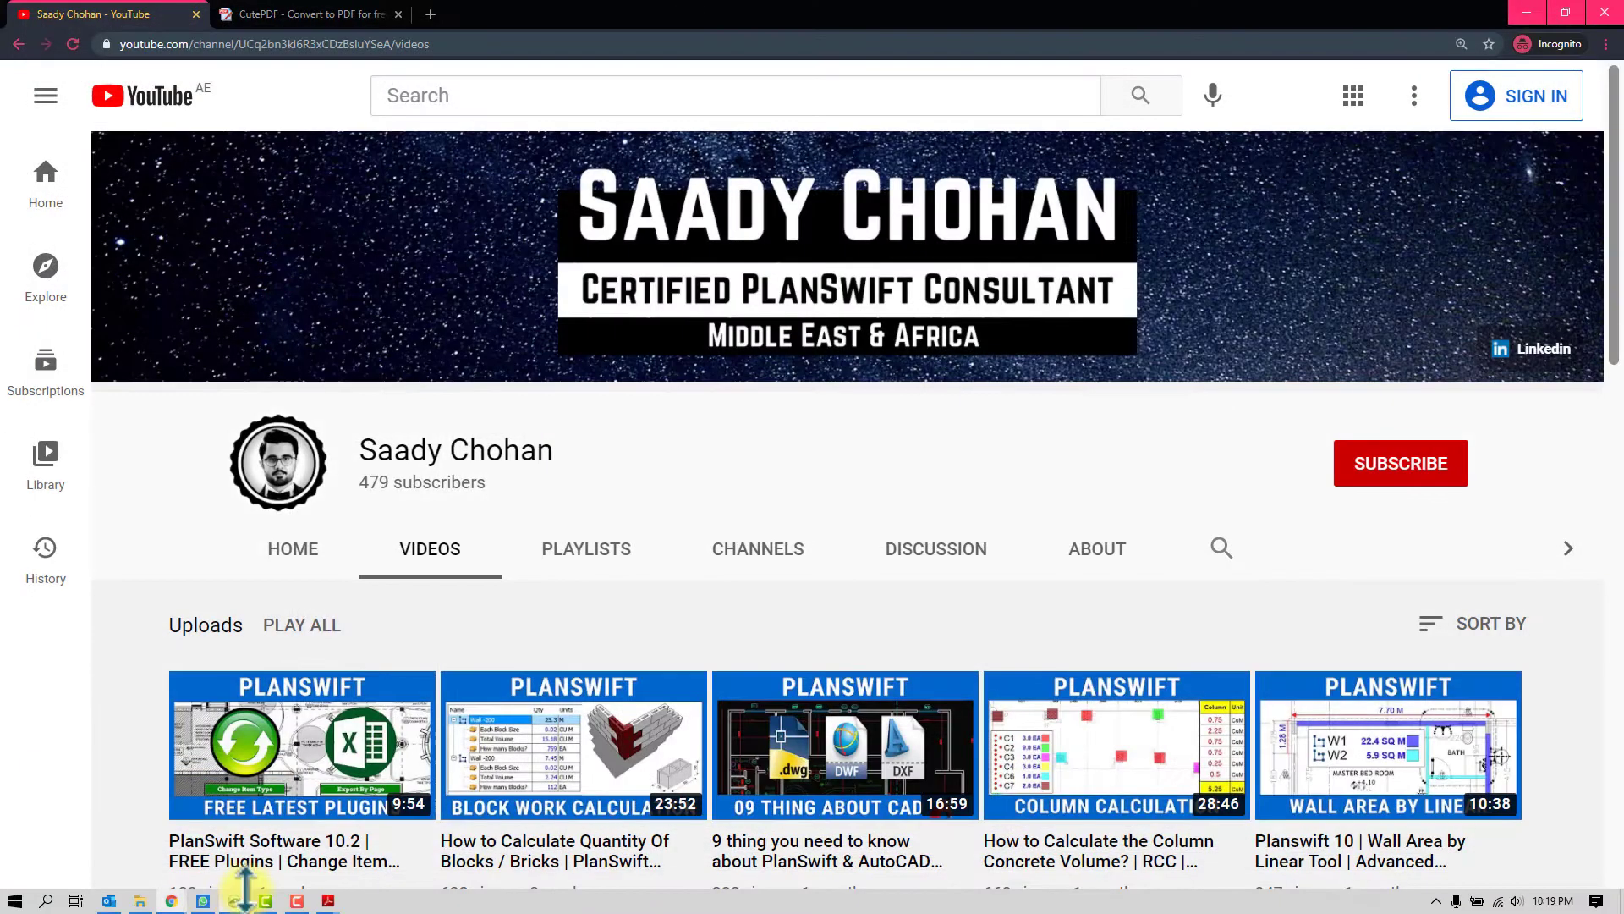
left_click_drag(571, 461, 360, 440)
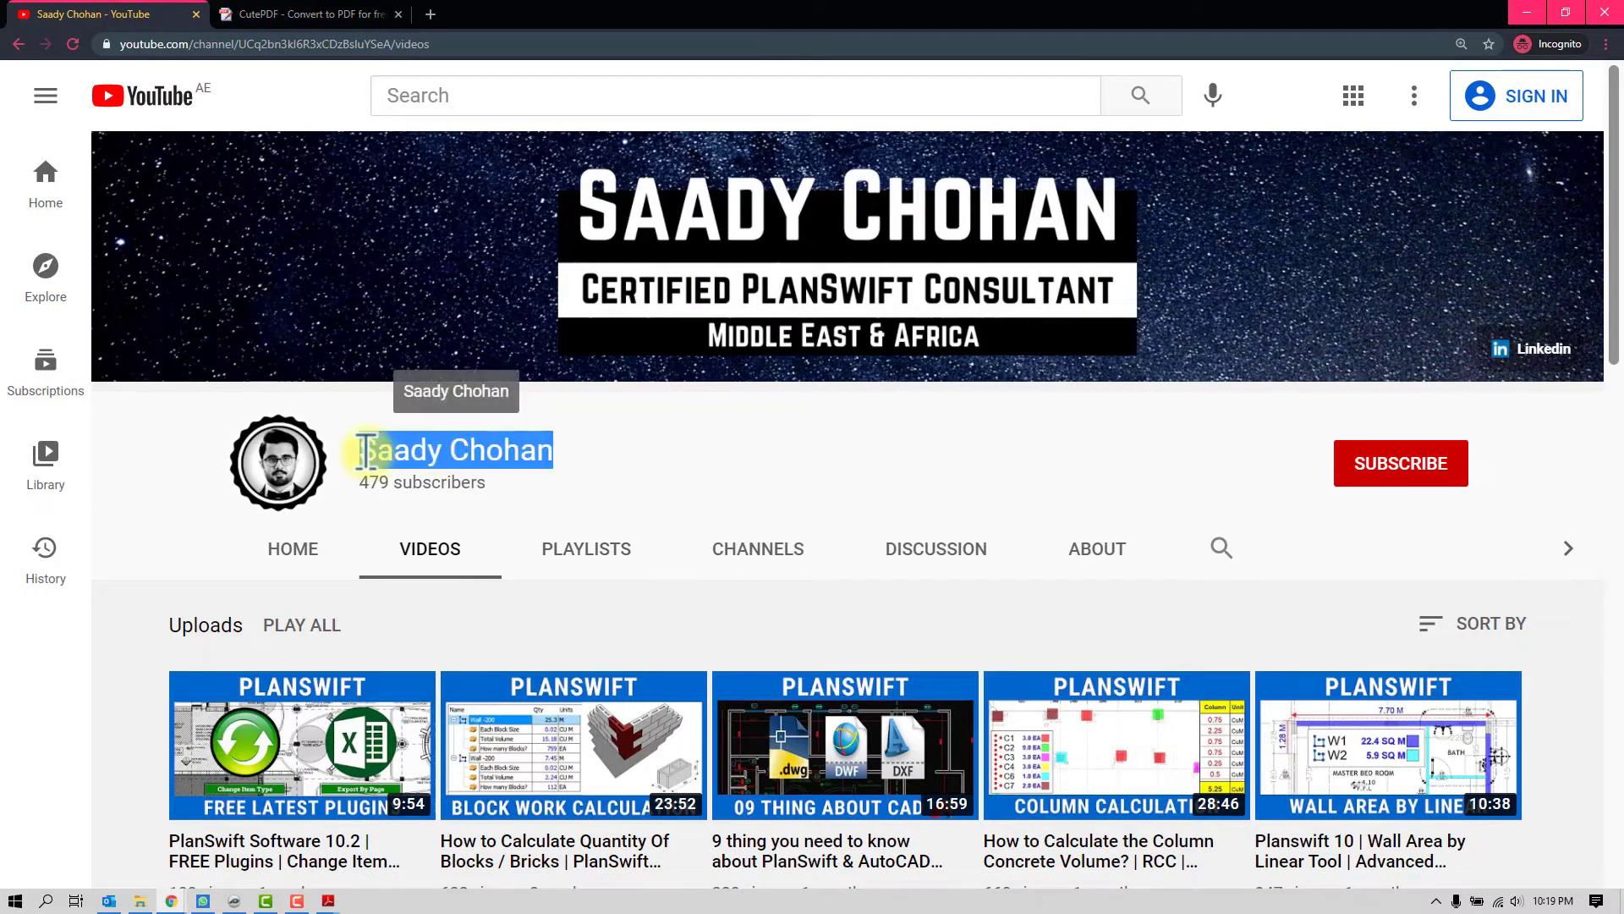
left_click(678, 489)
scroll(715, 461, "down", 1)
scroll(715, 461, "down", 10)
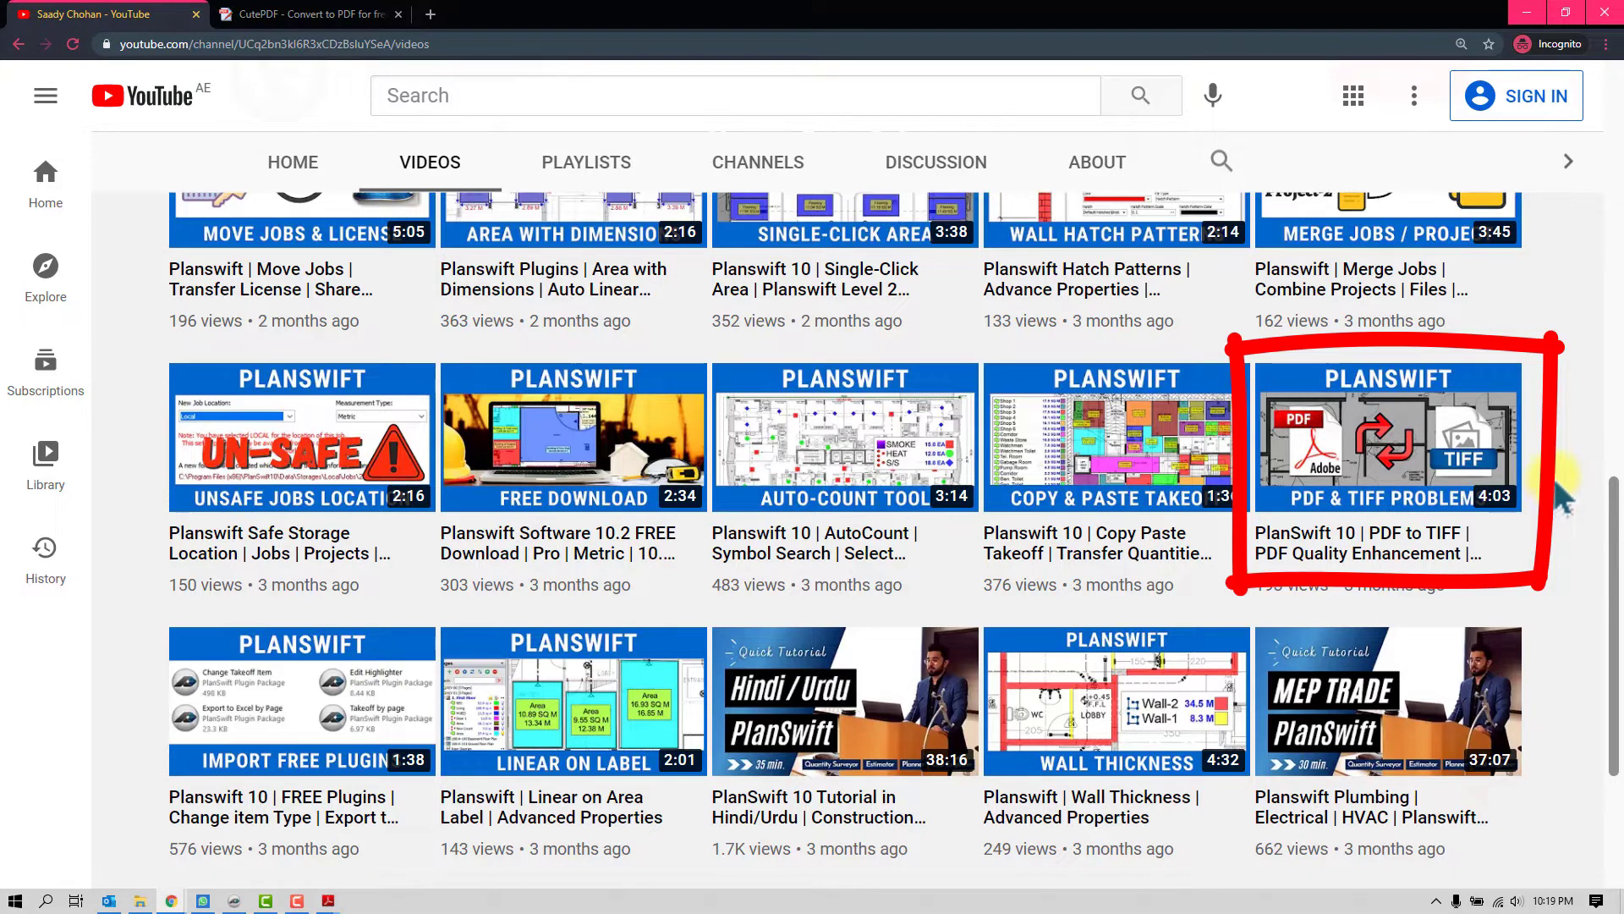
left_click(234, 901)
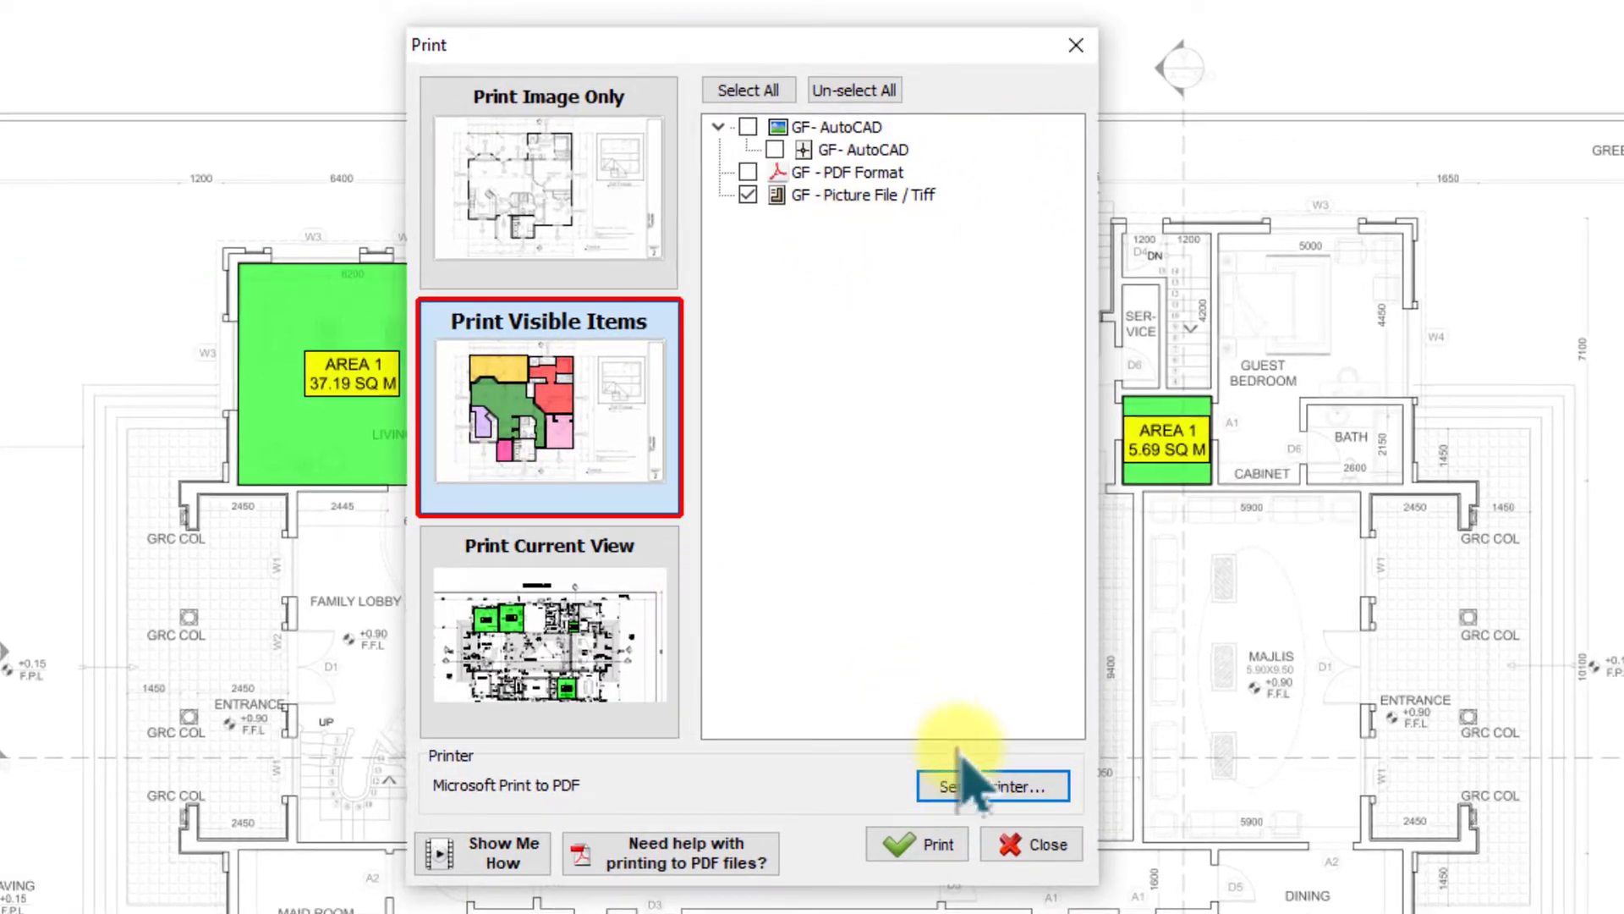
Check the Microsoft Print to PDF paper setup (Size A3) and cancel without changes
left_click(989, 791)
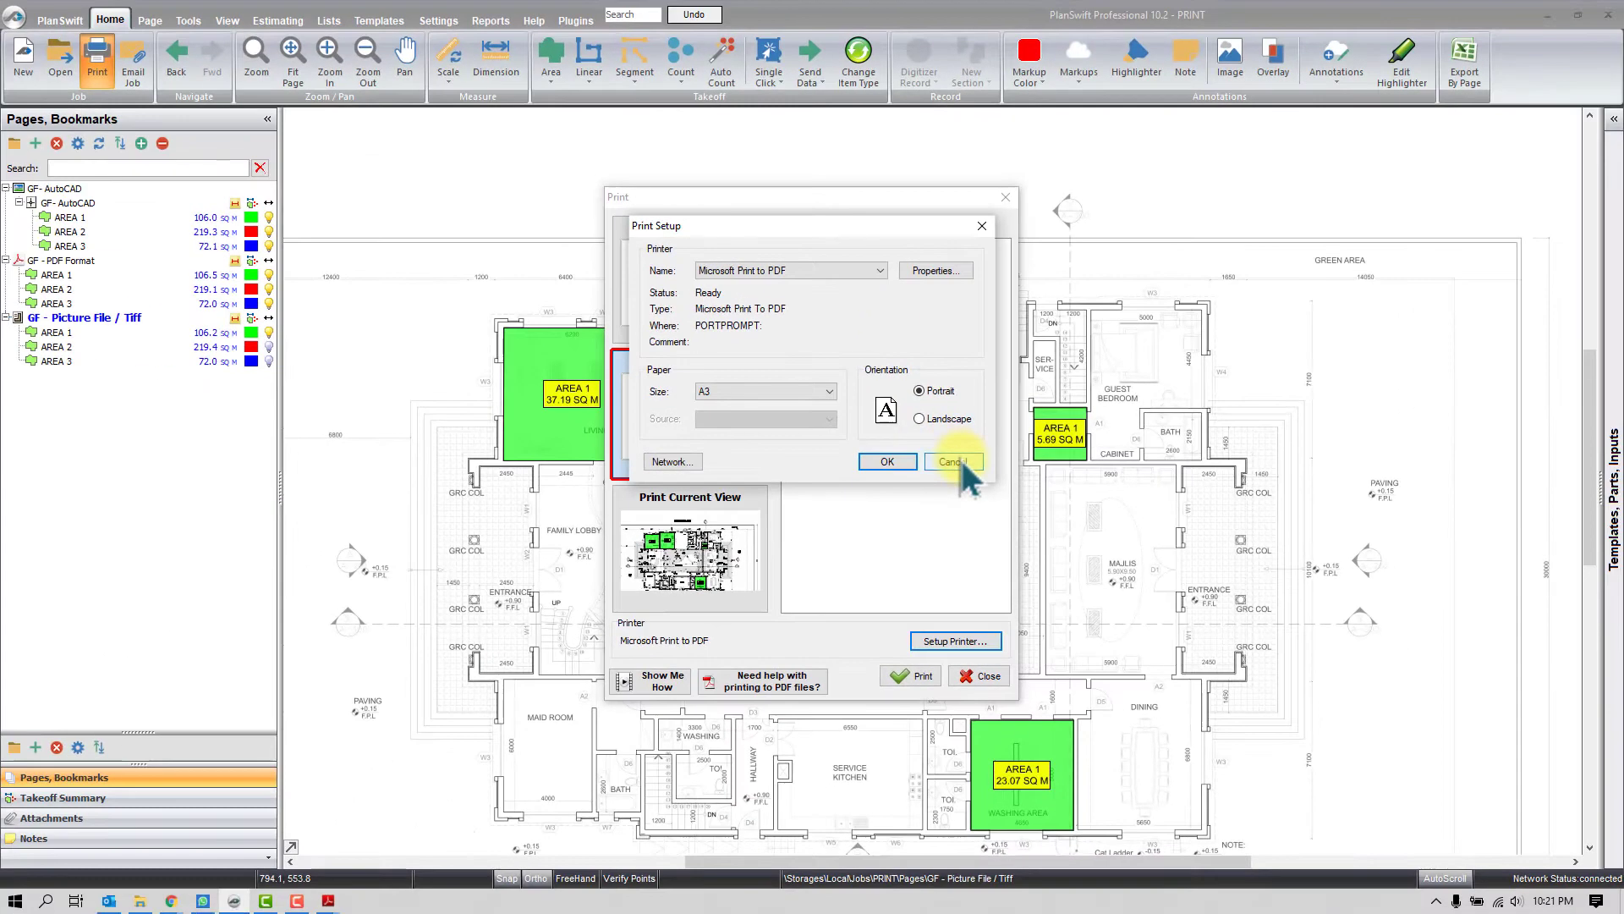
left_click(954, 462)
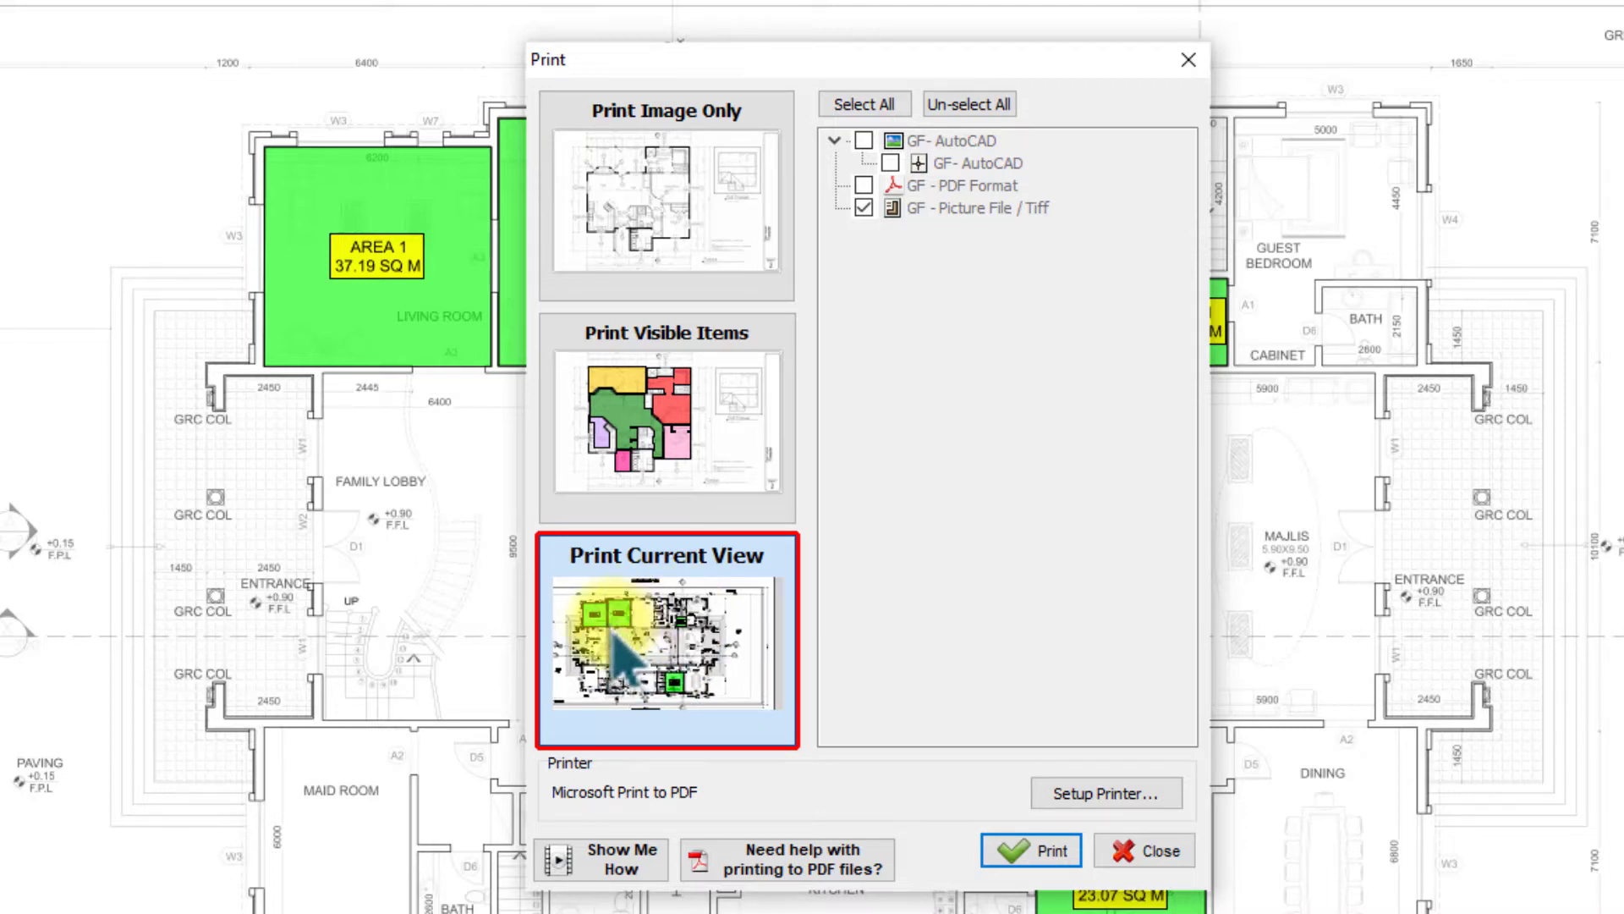
Switch printing to Print Visible Items, then close the Print dialog
left_click(655, 484)
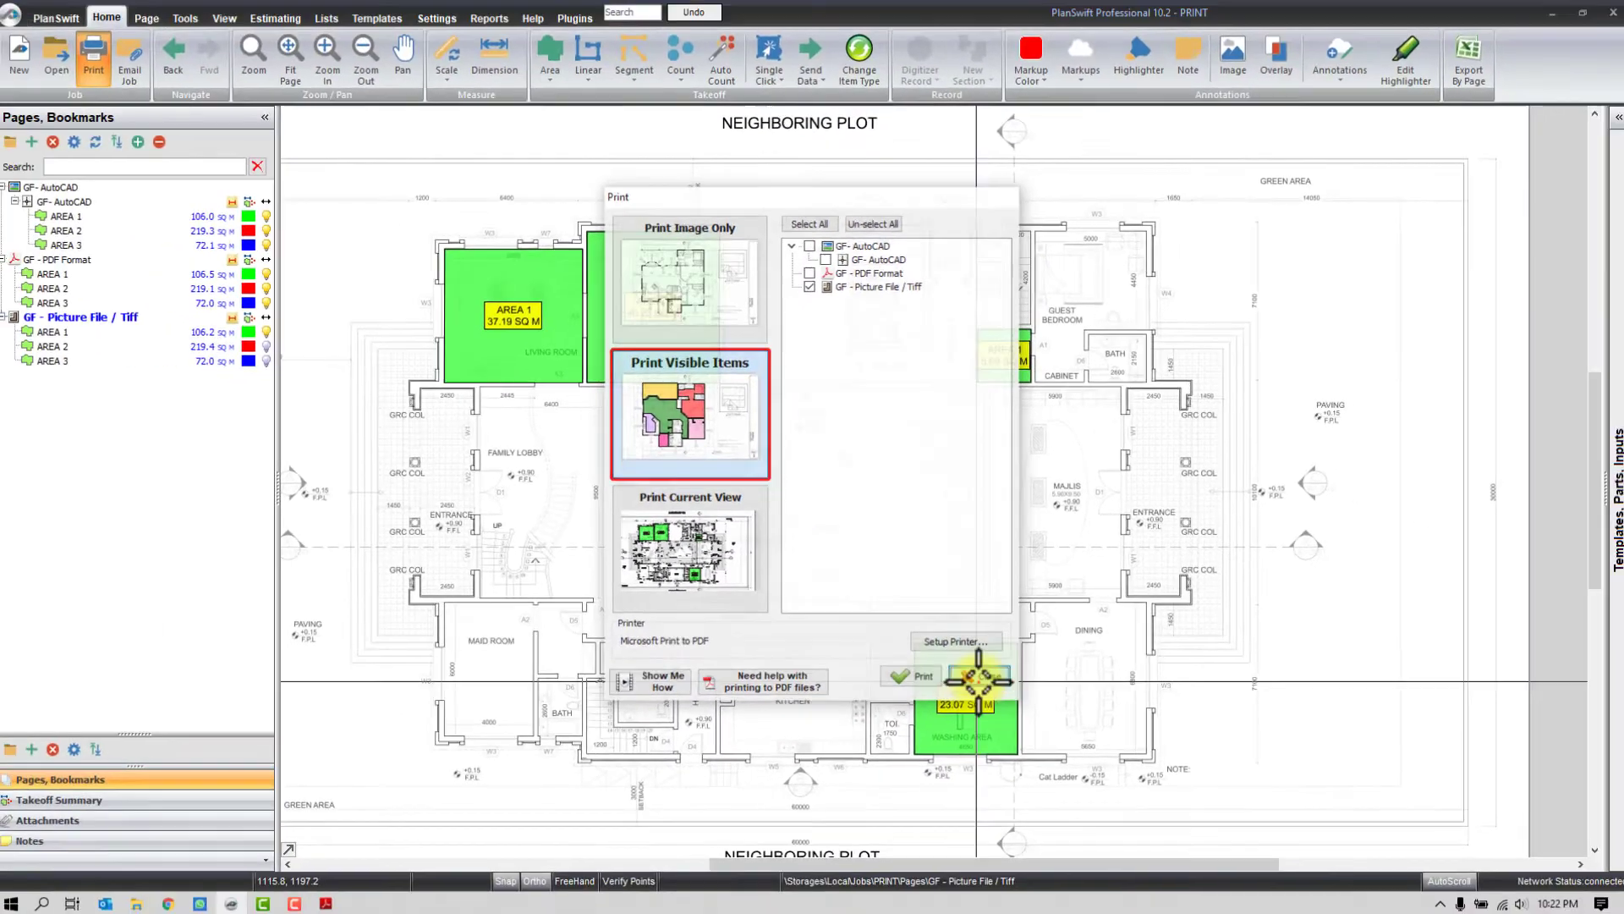
left_click(1030, 850)
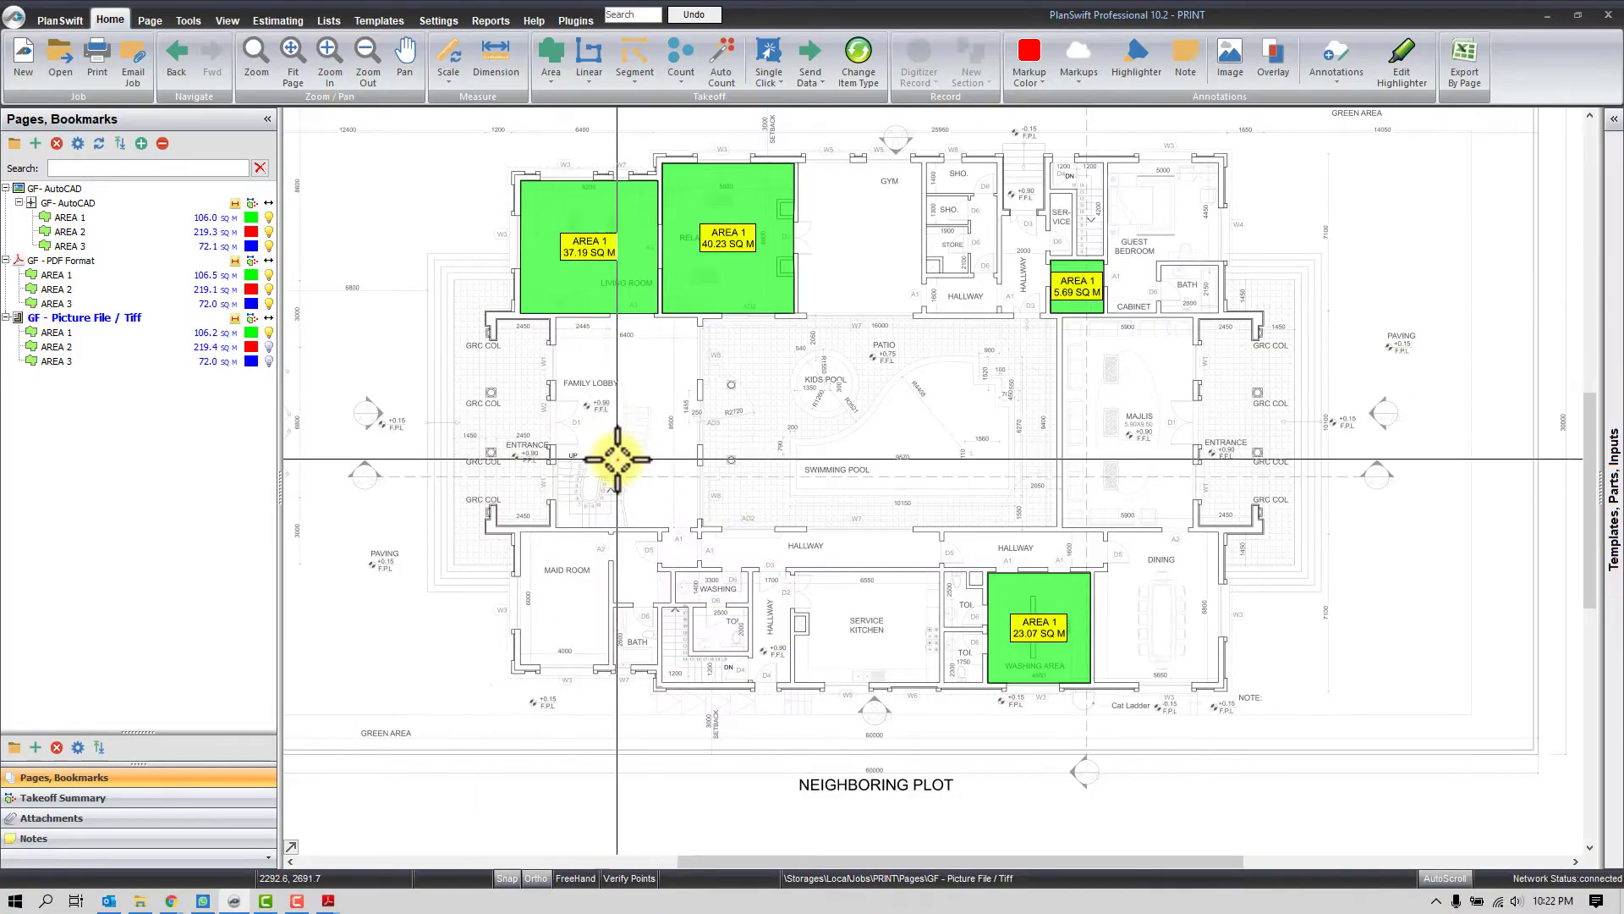
left_click(71, 261)
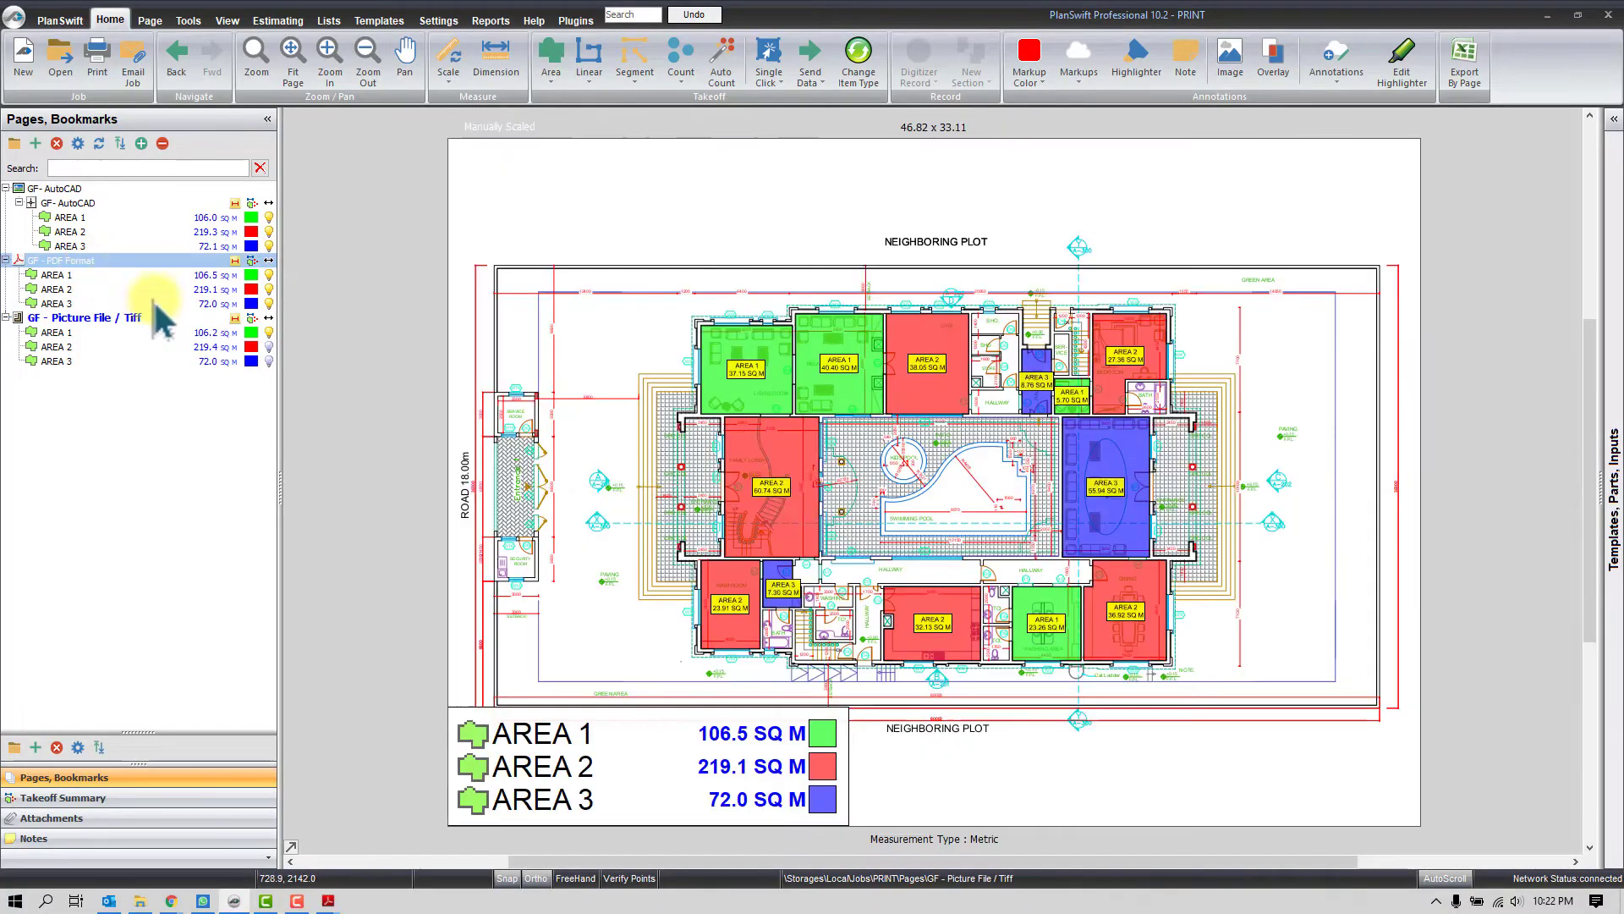
scroll(957, 472, "up", 3)
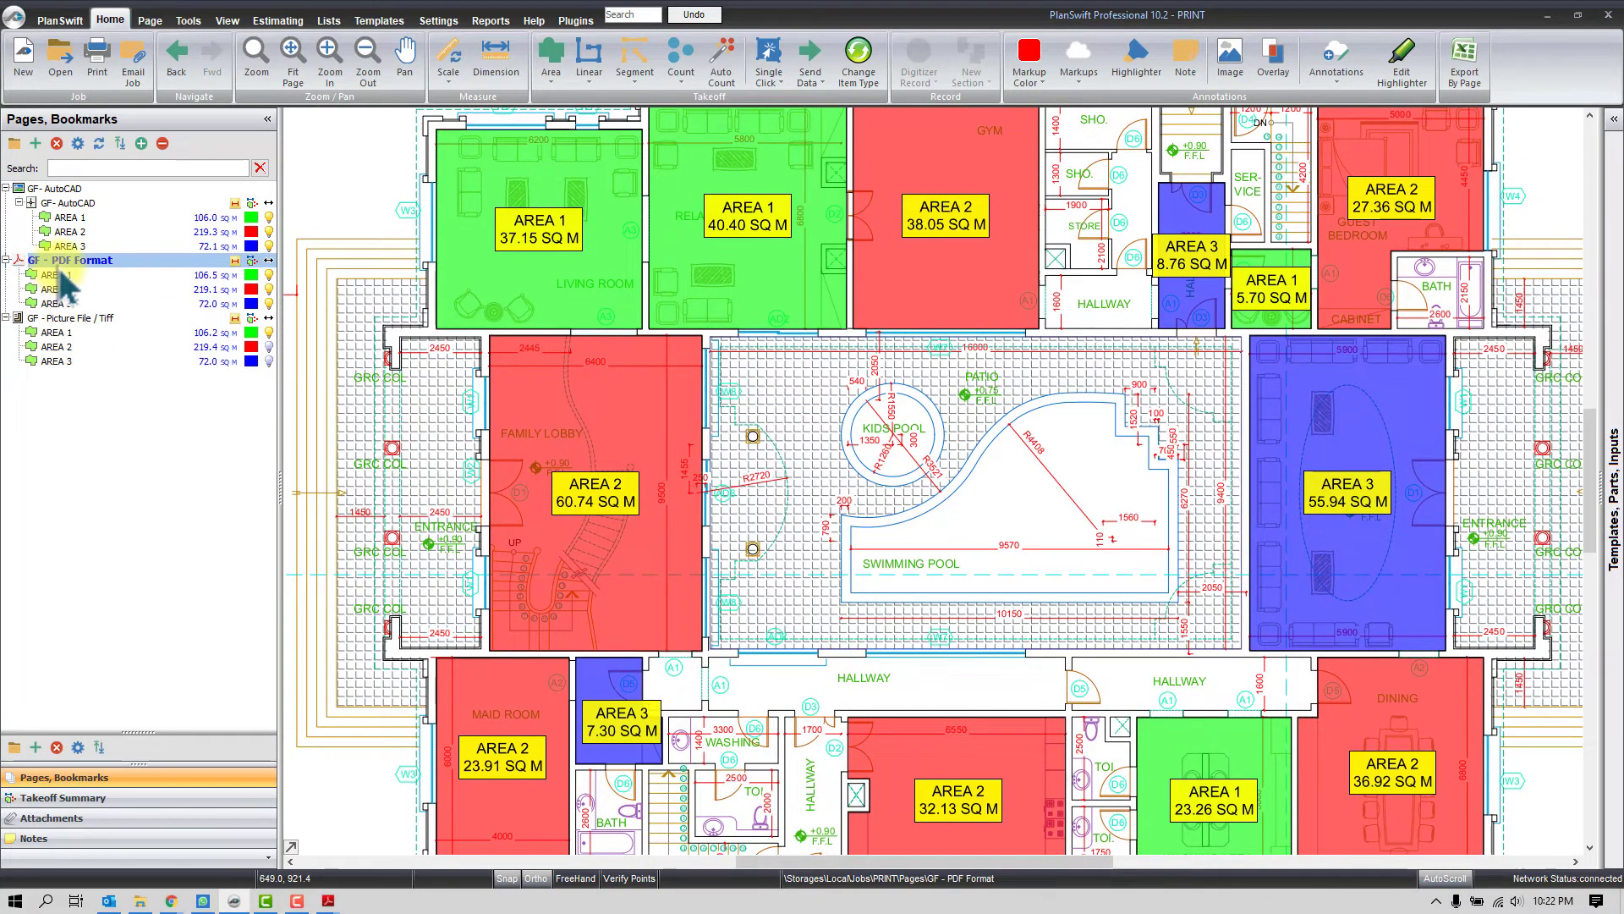
left_click(81, 320)
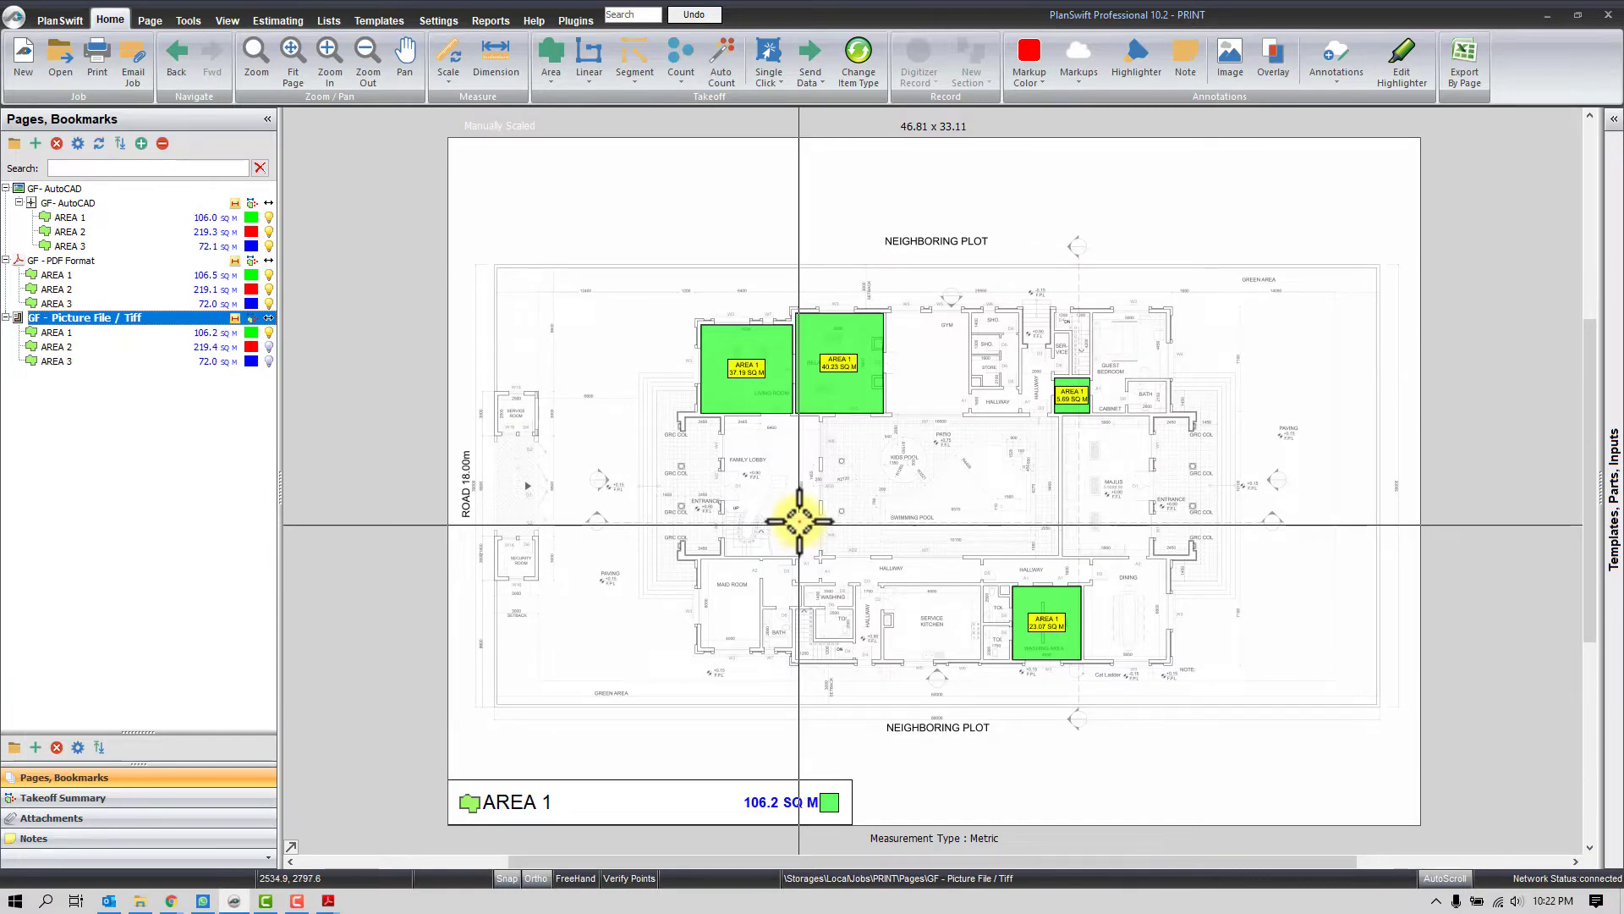
scroll(772, 505, "up", 3)
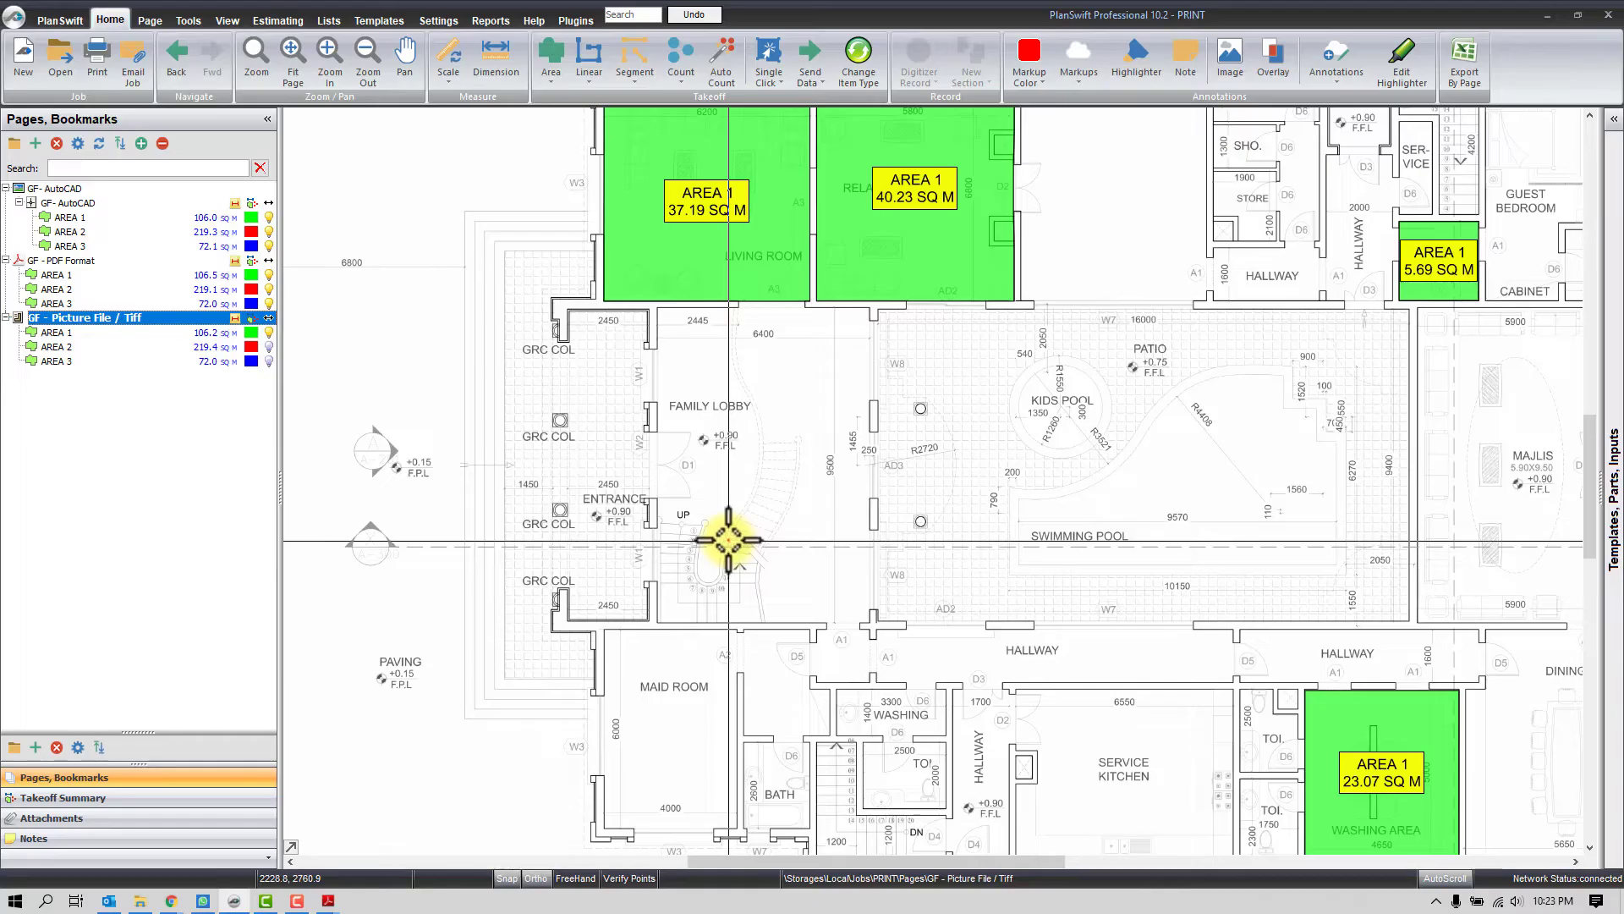
left_click(98, 59)
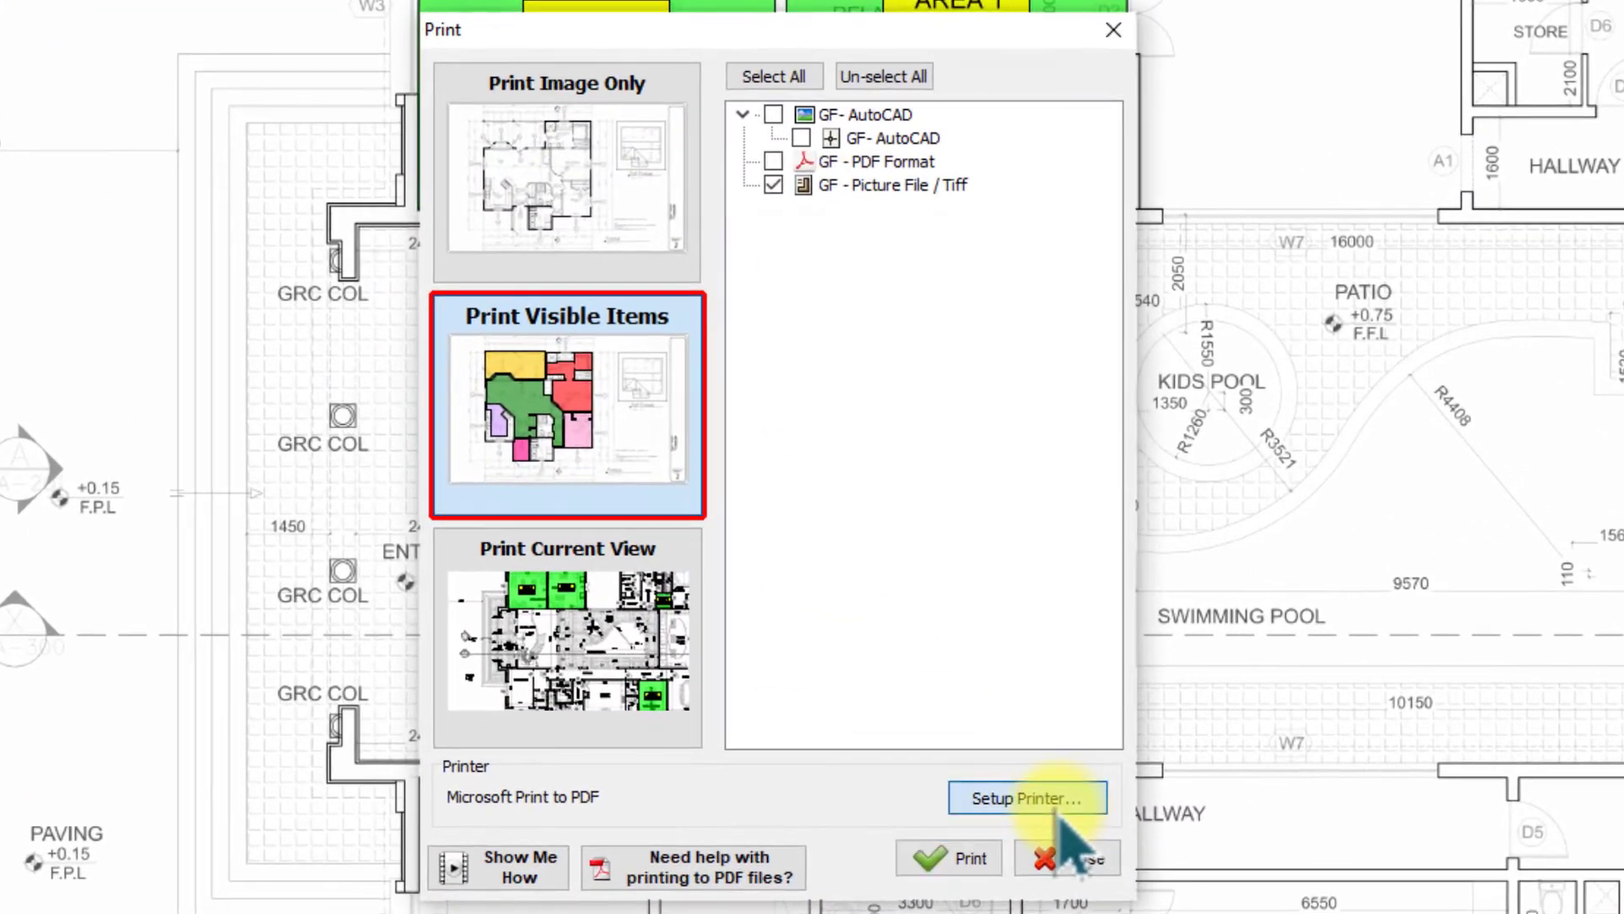
left_click(1005, 748)
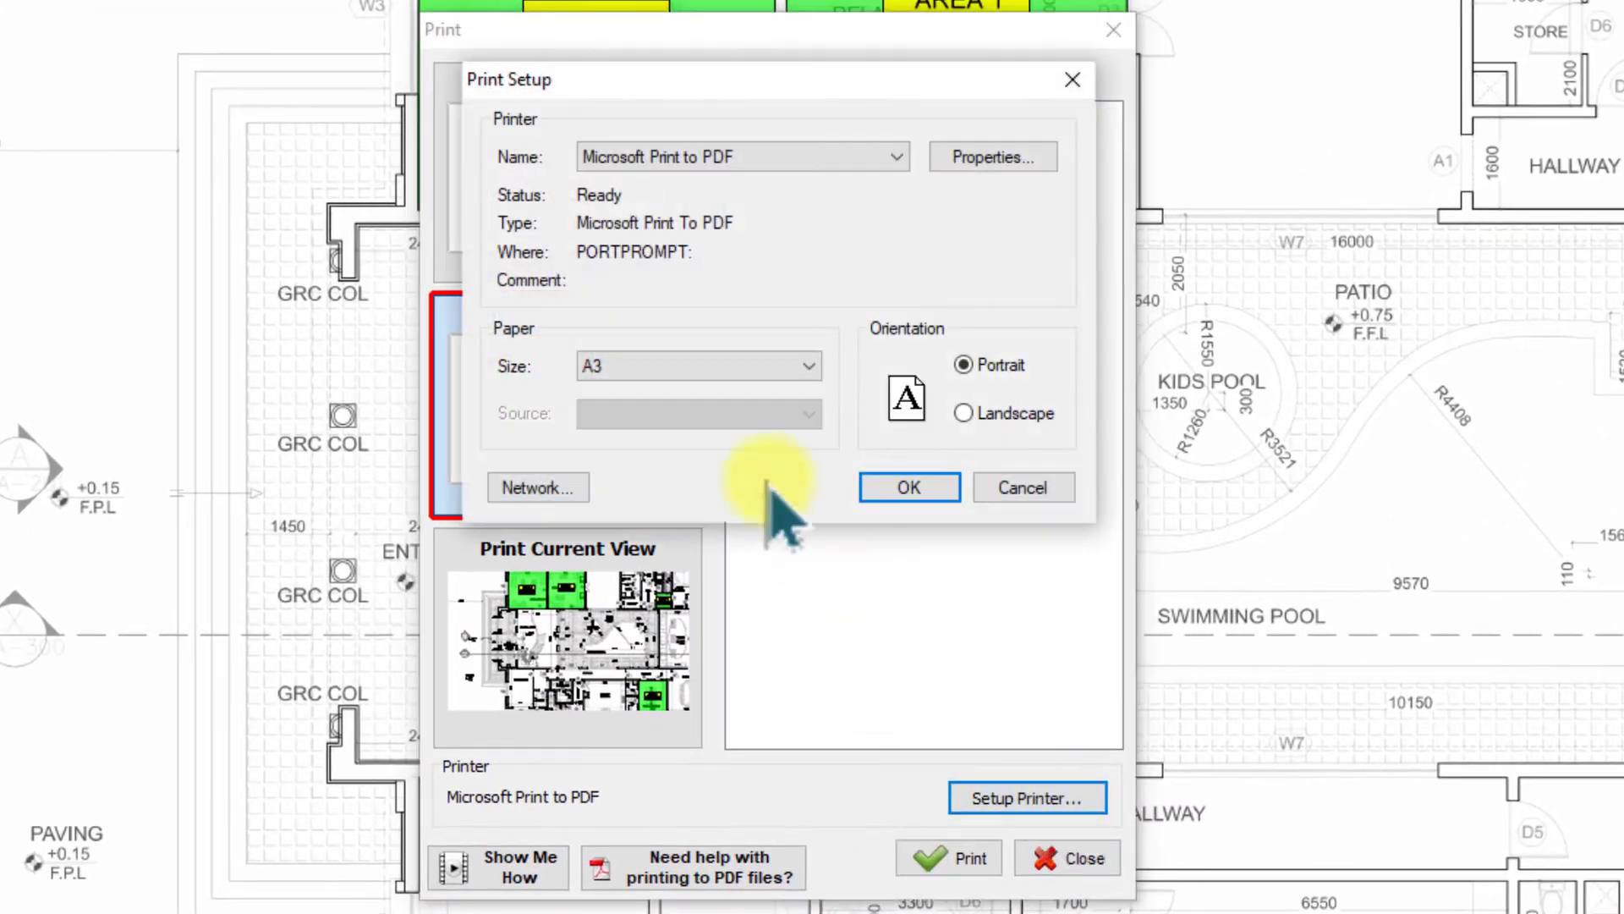
left_click(677, 371)
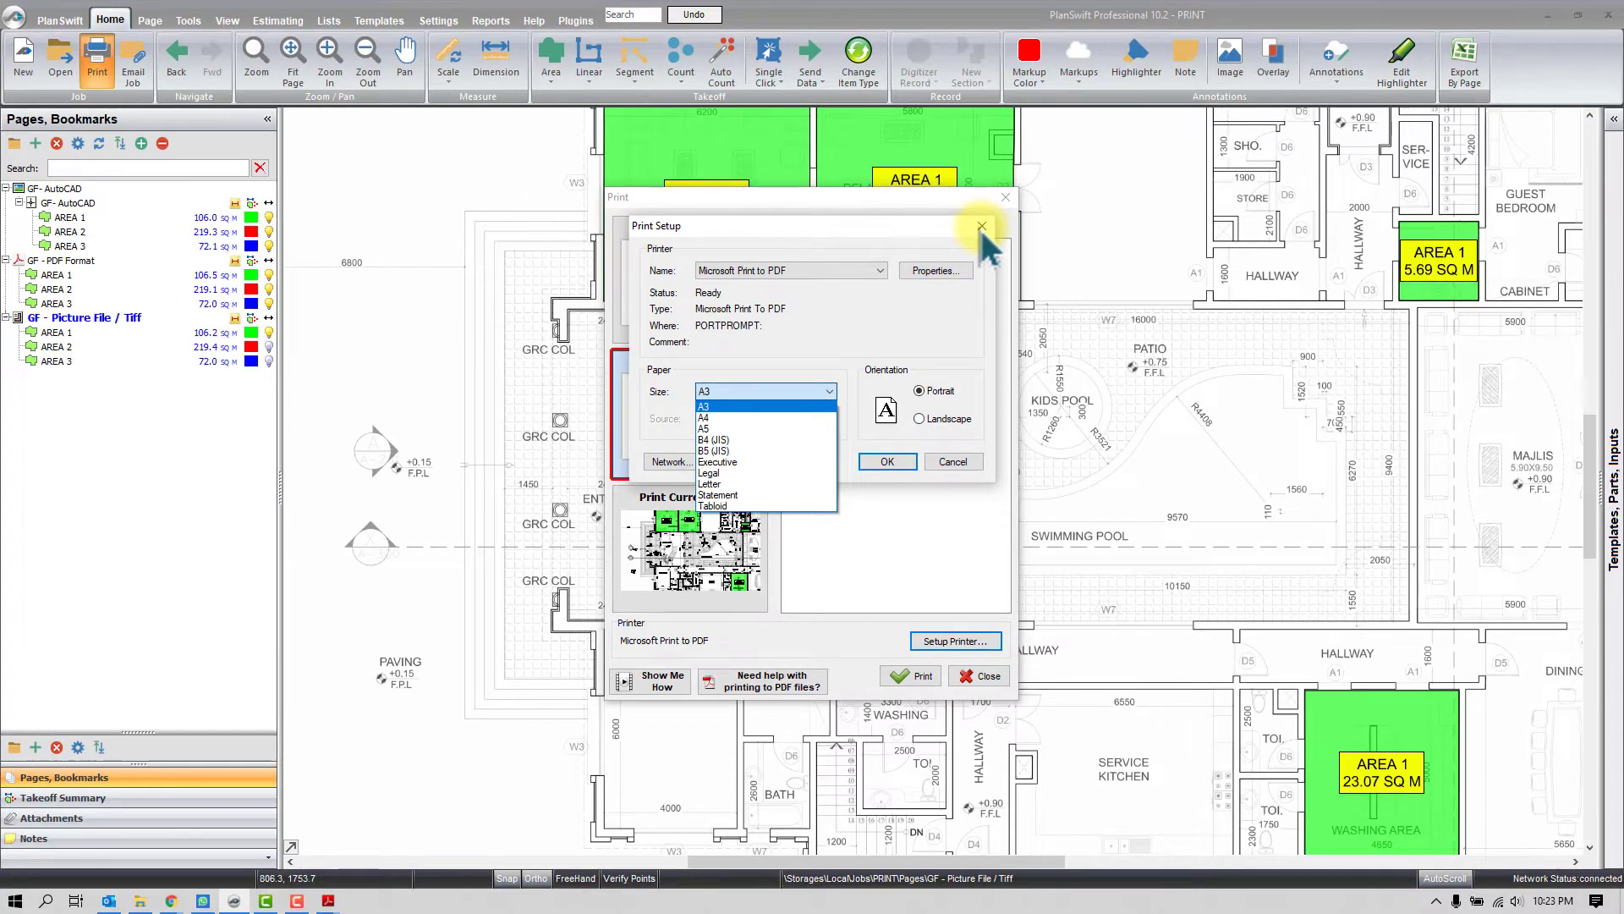
left_click(980, 227)
left_click(978, 227)
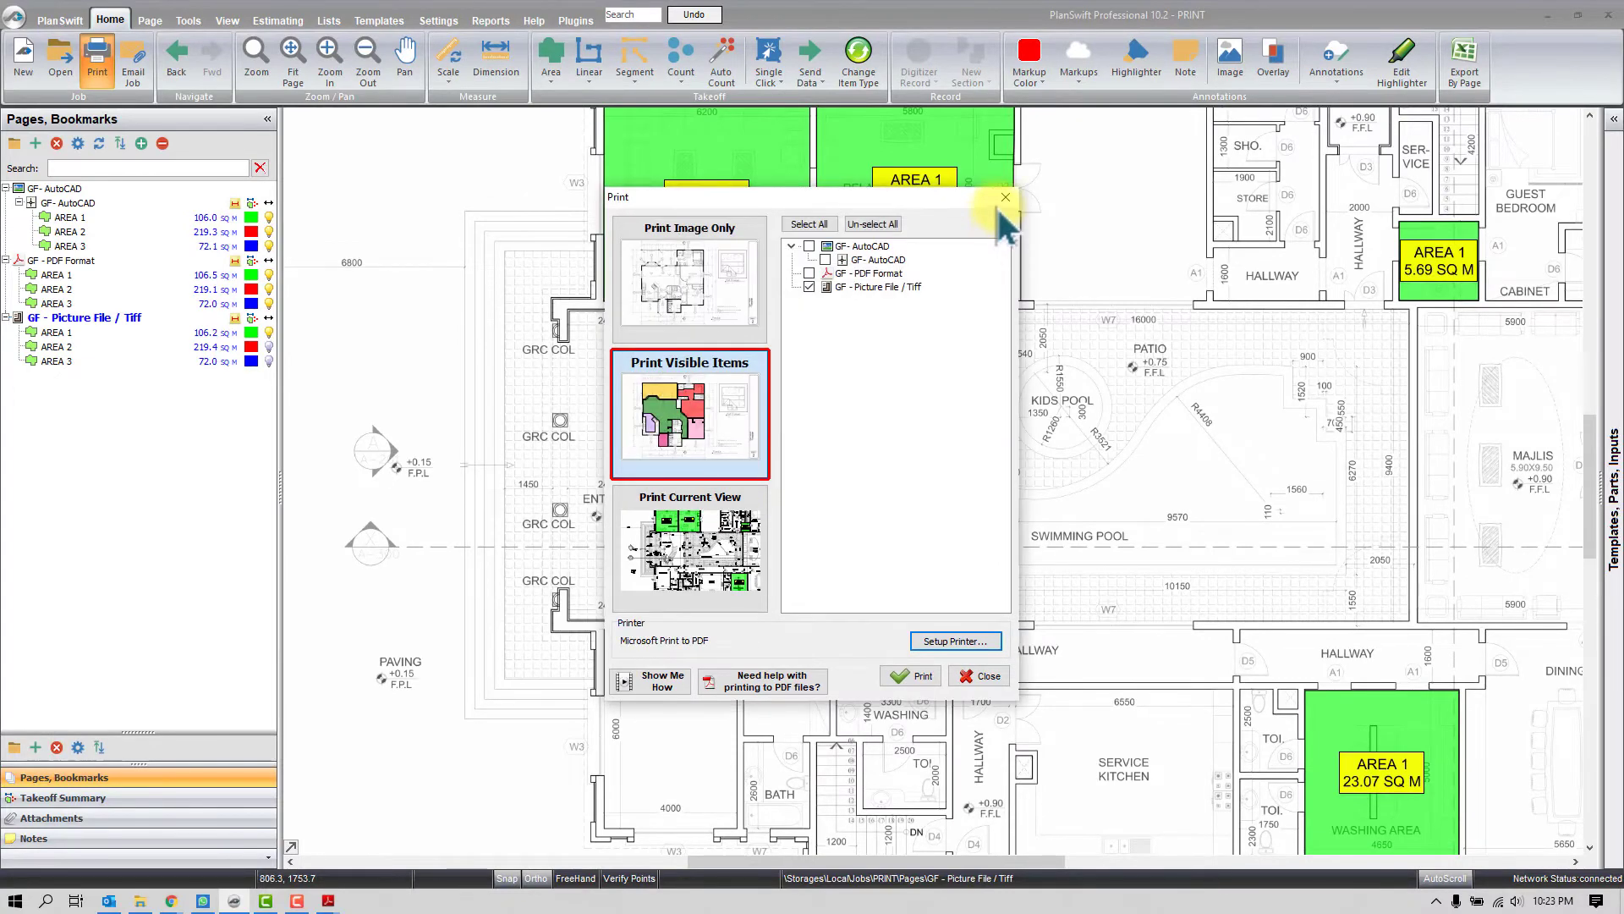
left_click(1003, 202)
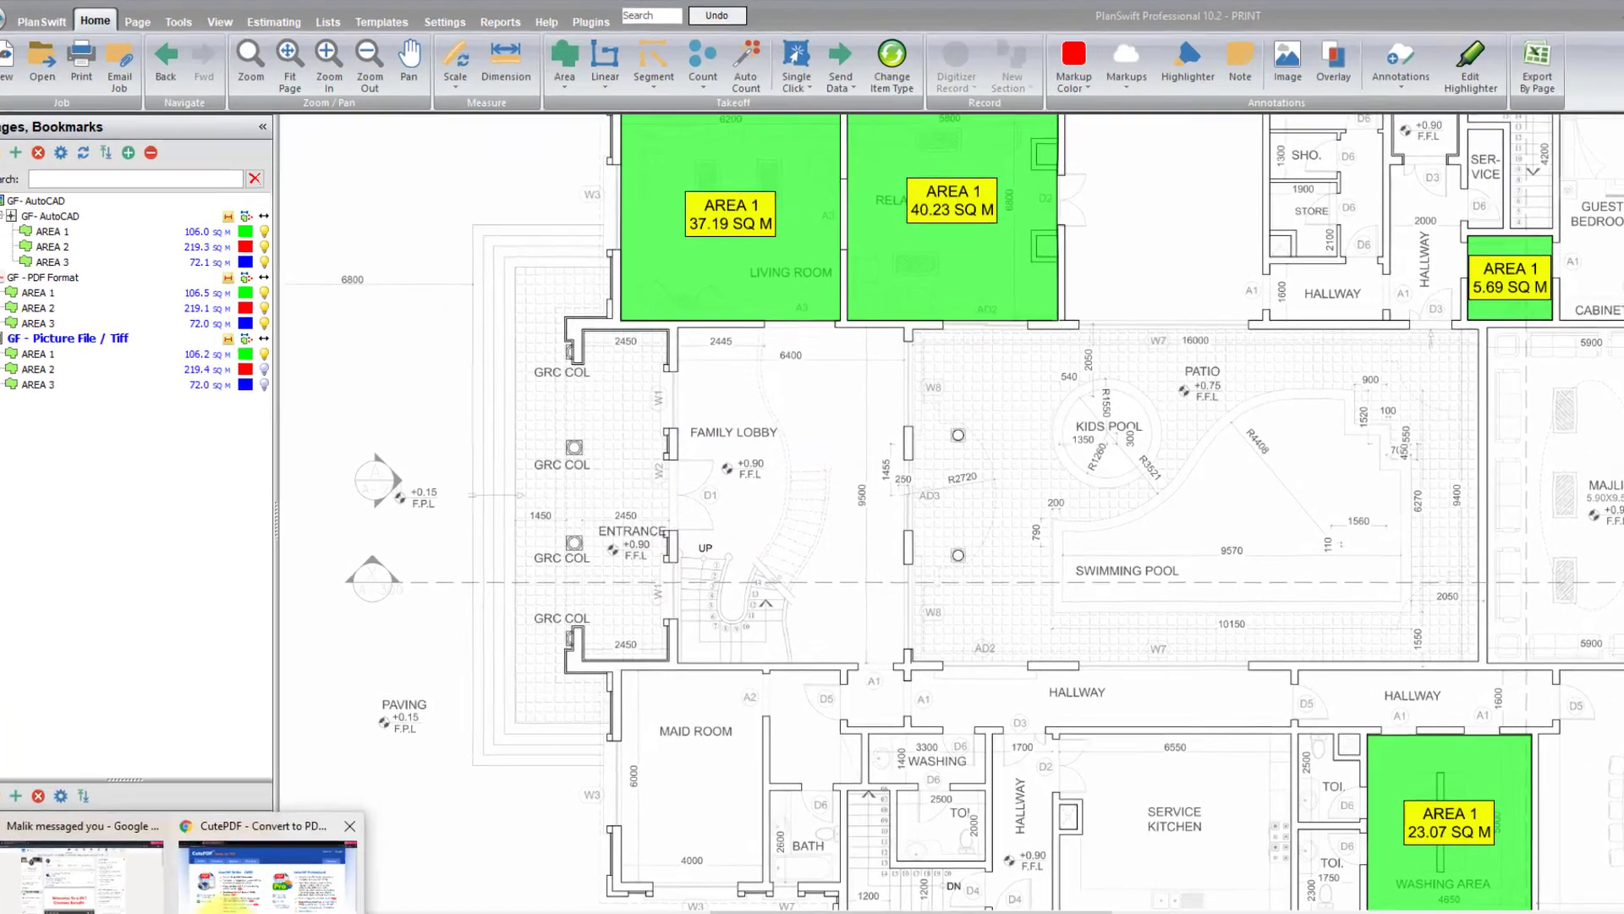
left_click(410, 867)
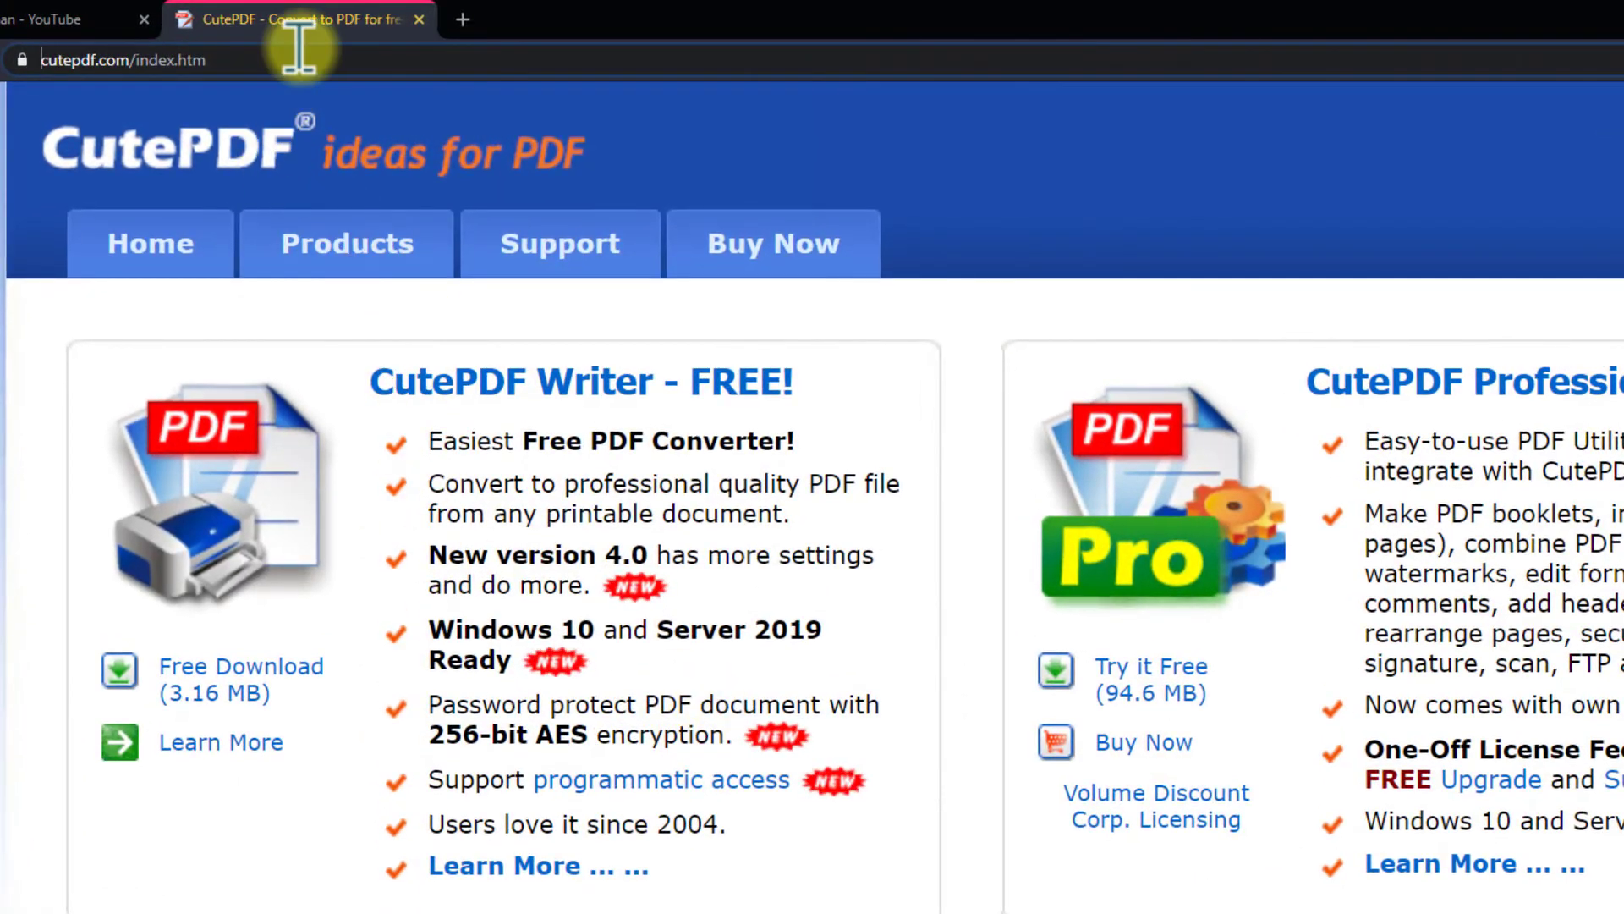
left_click(348, 57)
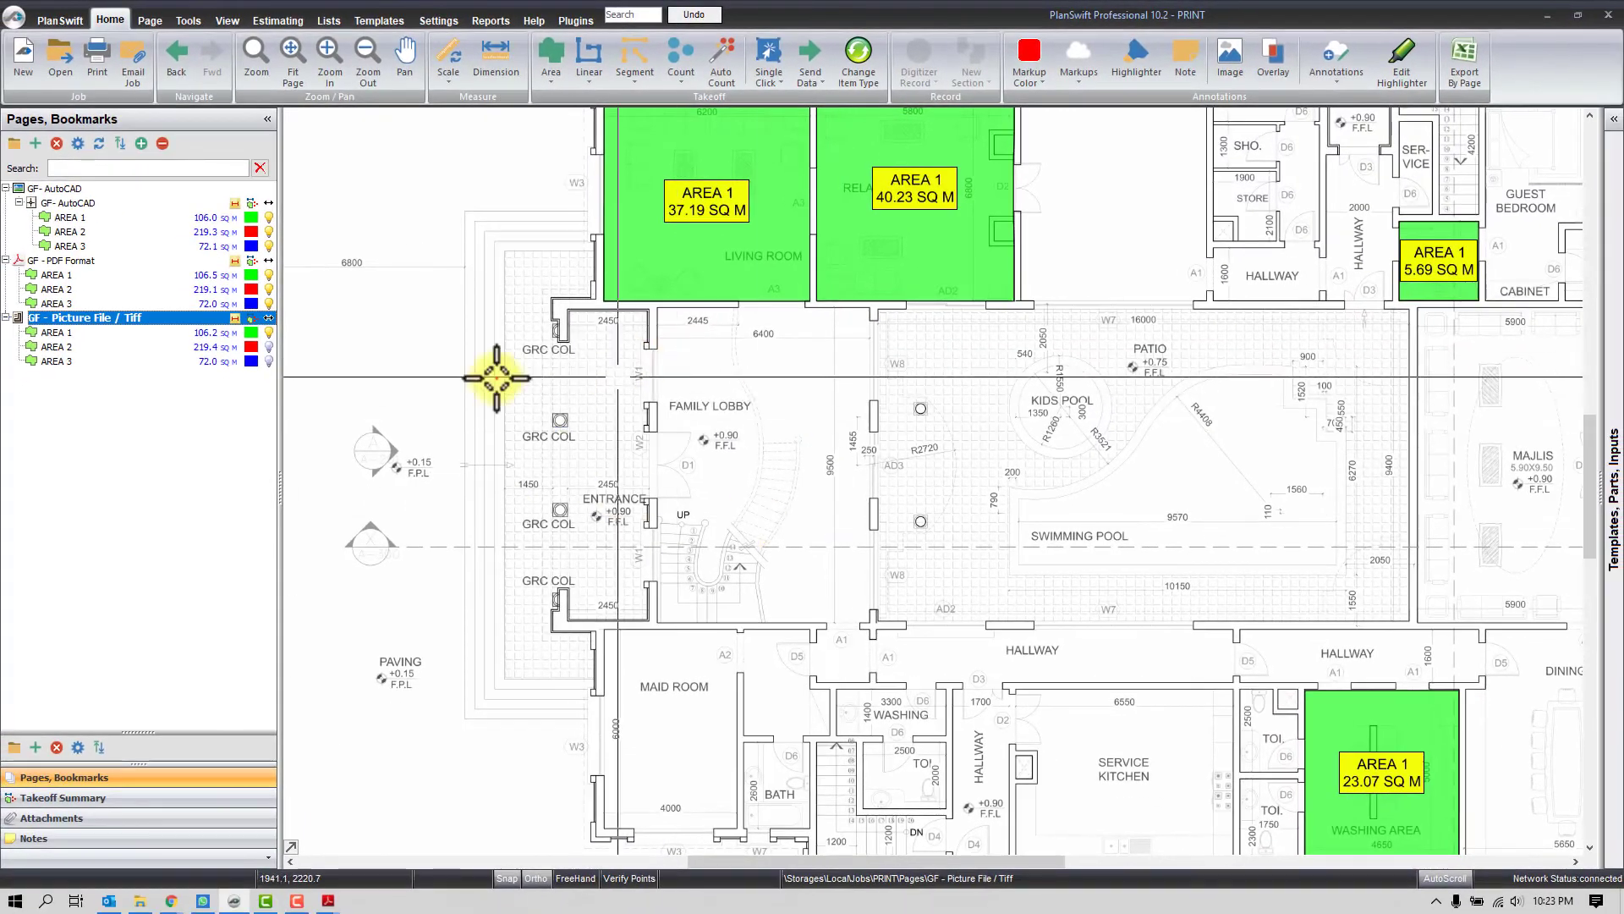
Set the printer to CutePDF Writer with ISO A0 paper size in Print Setup
left_click(100, 67)
left_click(981, 647)
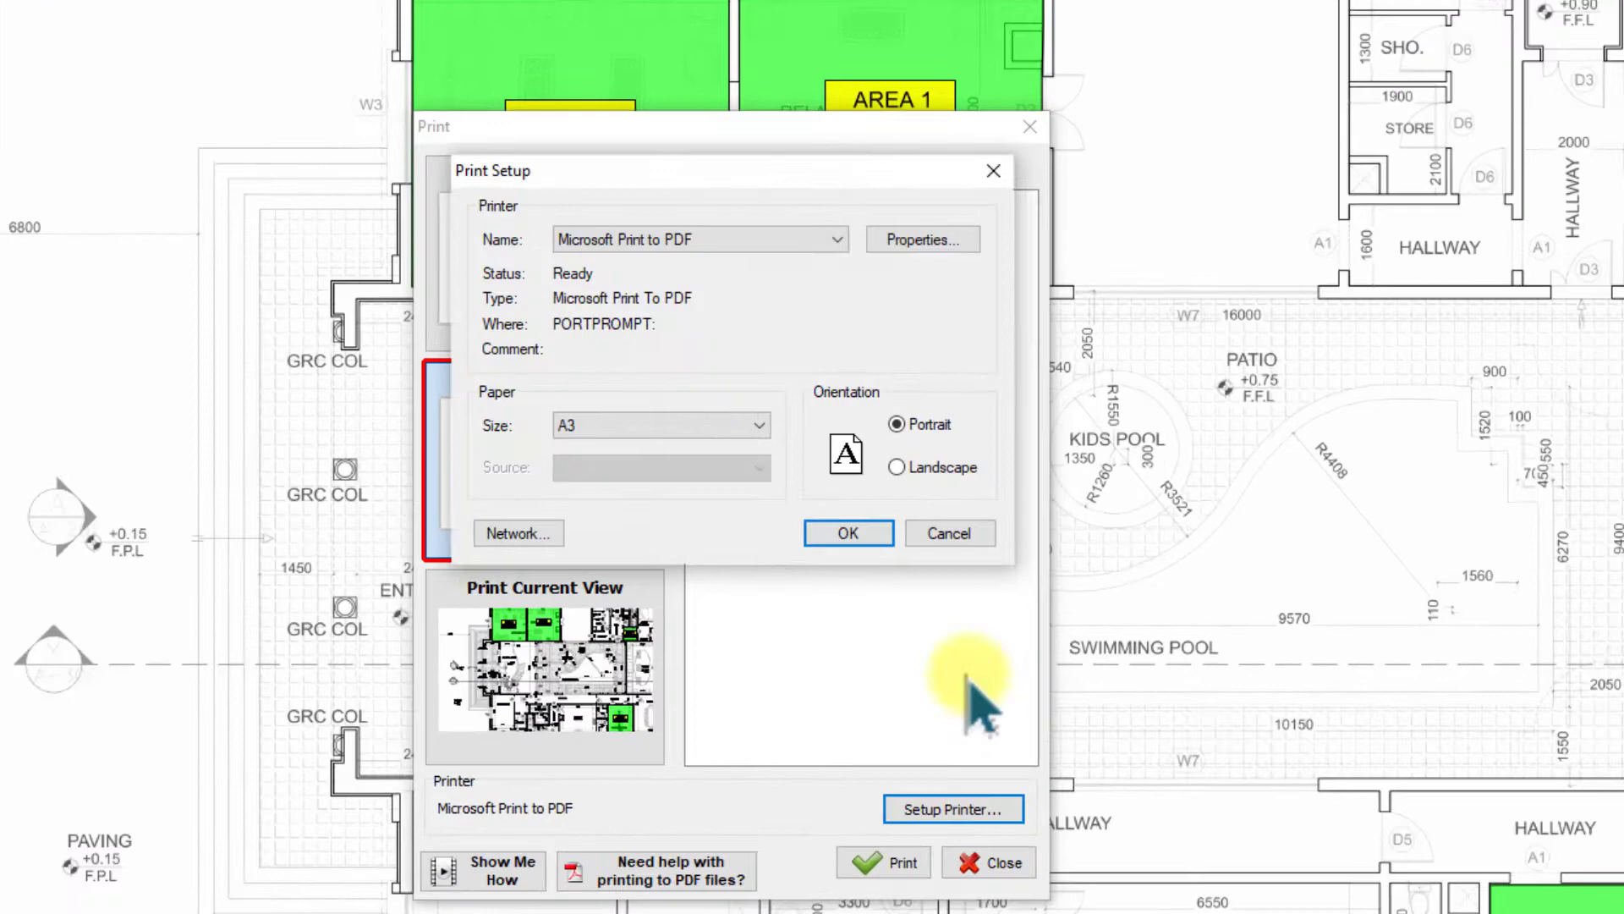
left_click(759, 237)
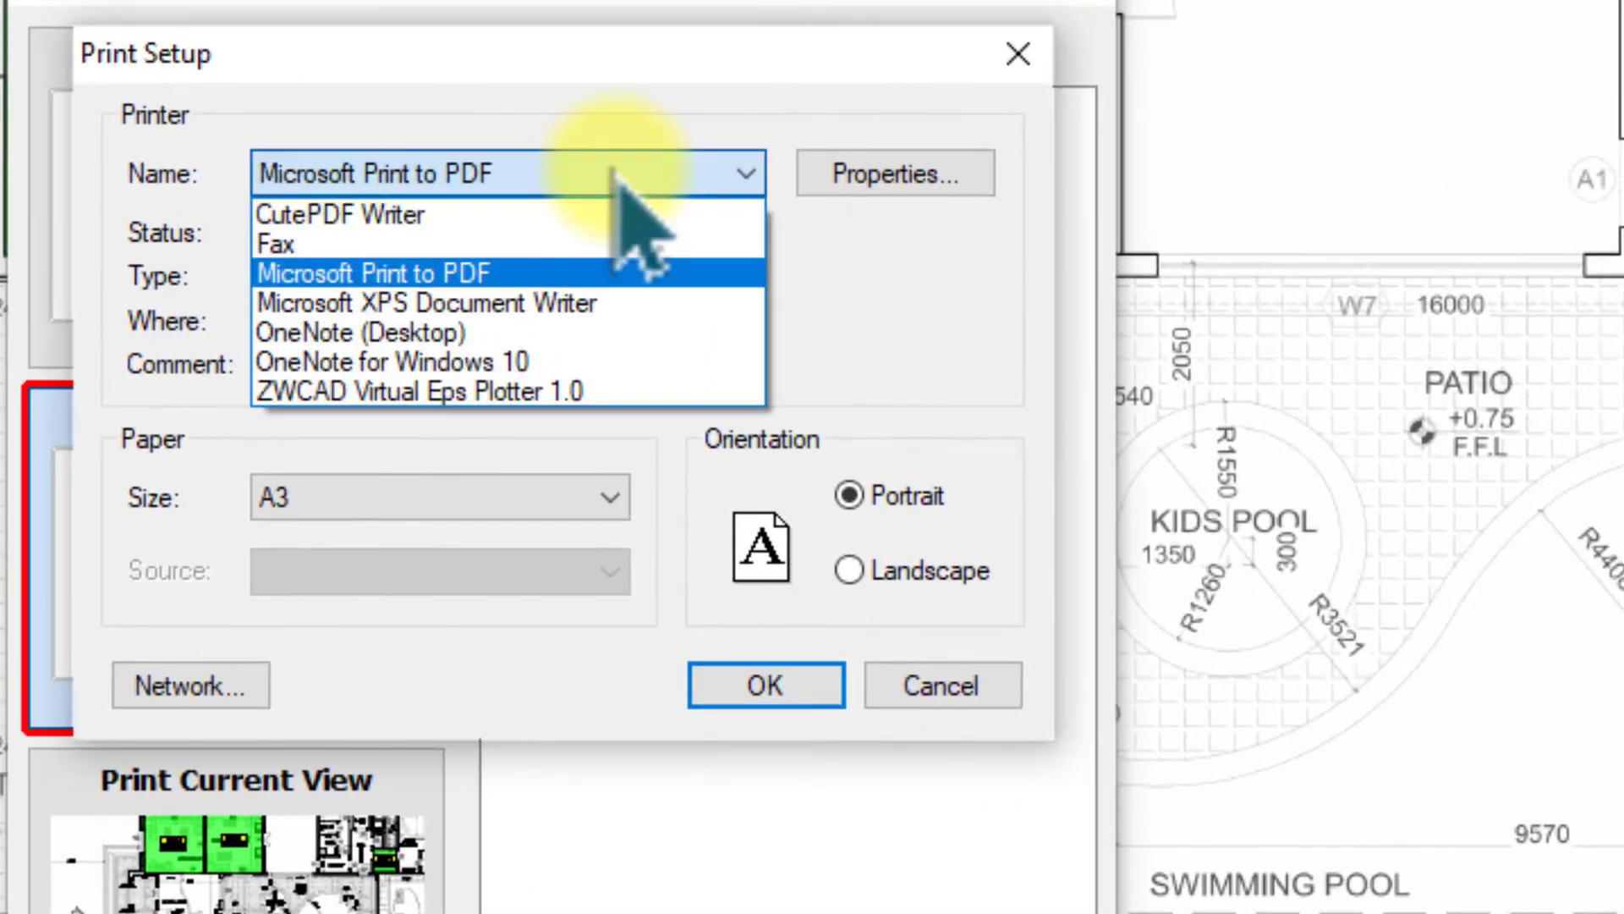
left_click(518, 222)
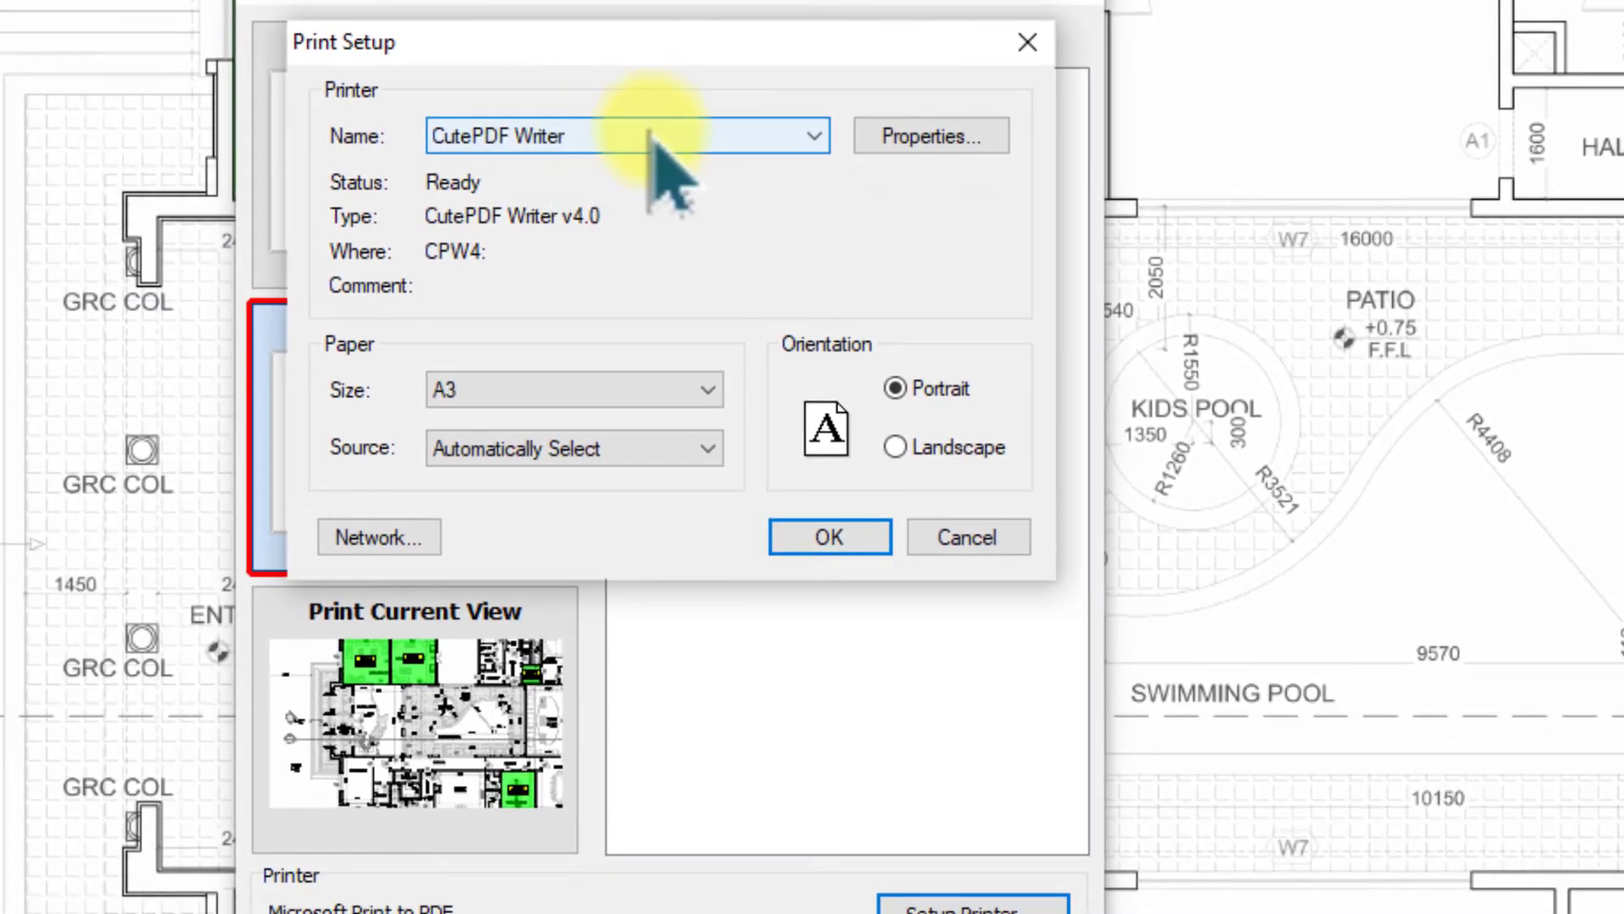
left_click(709, 390)
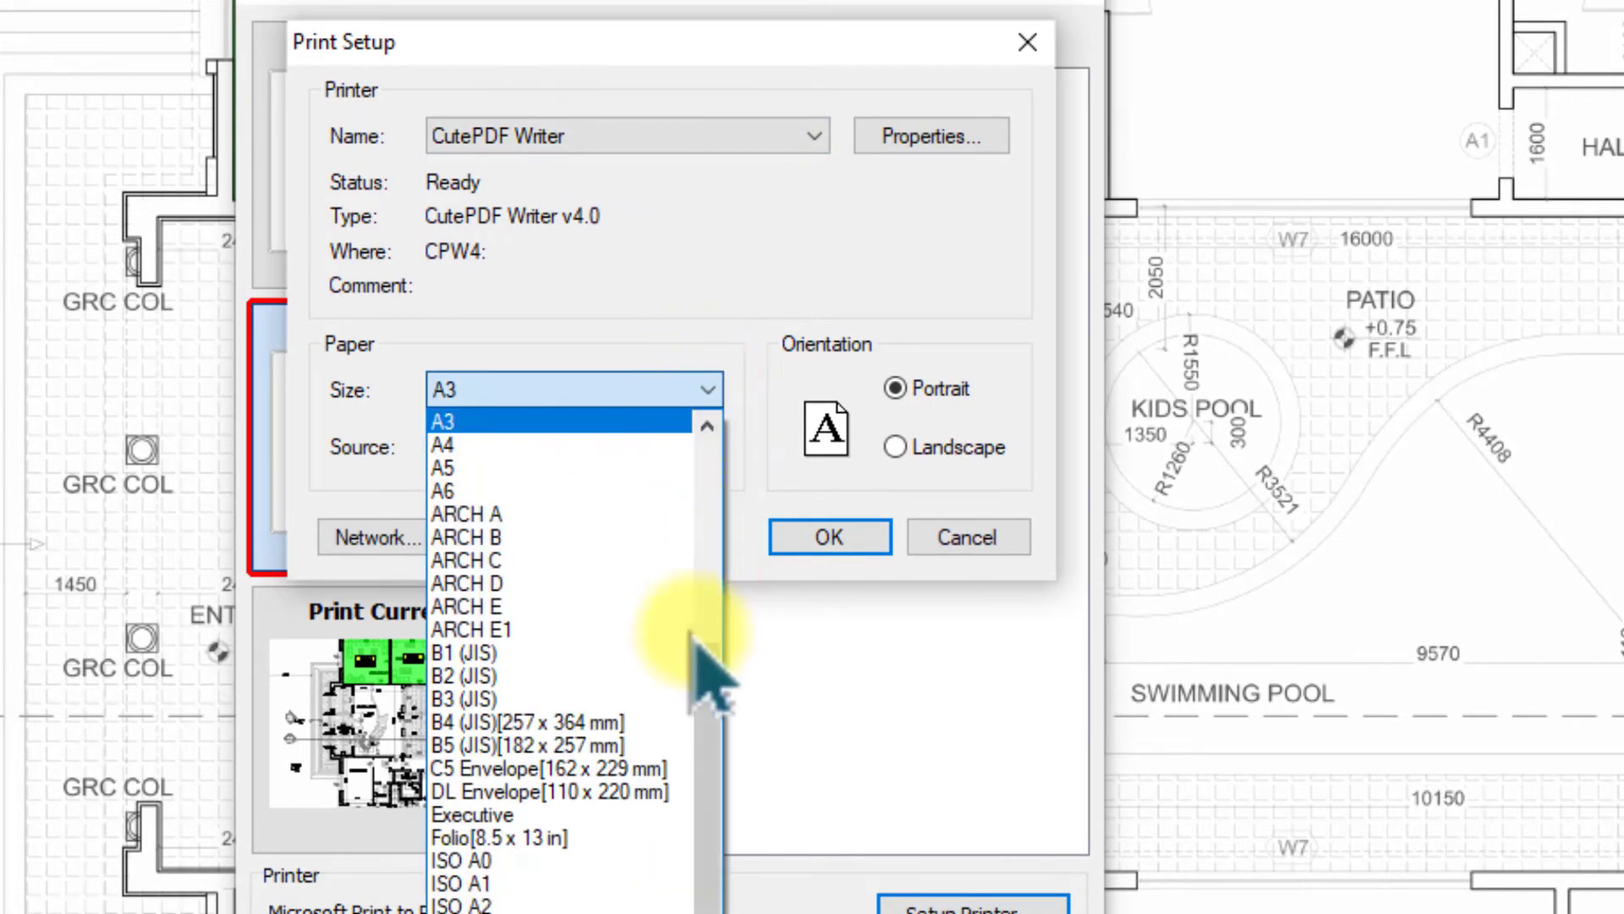
left_click_drag(709, 682, 555, 779)
left_click(501, 794)
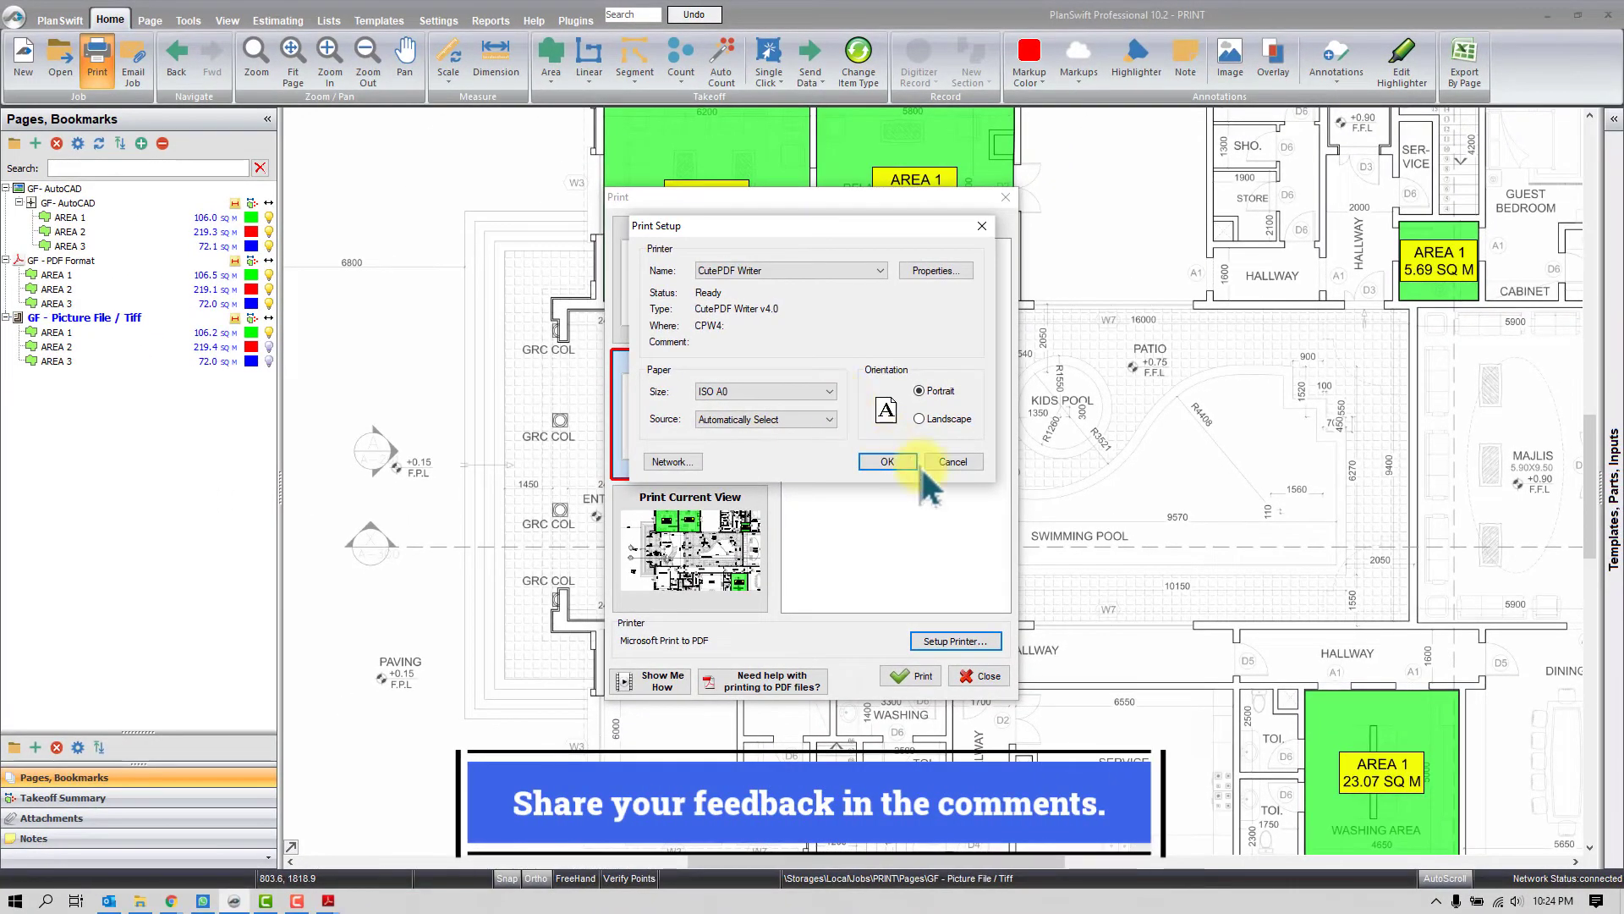
left_click(946, 464)
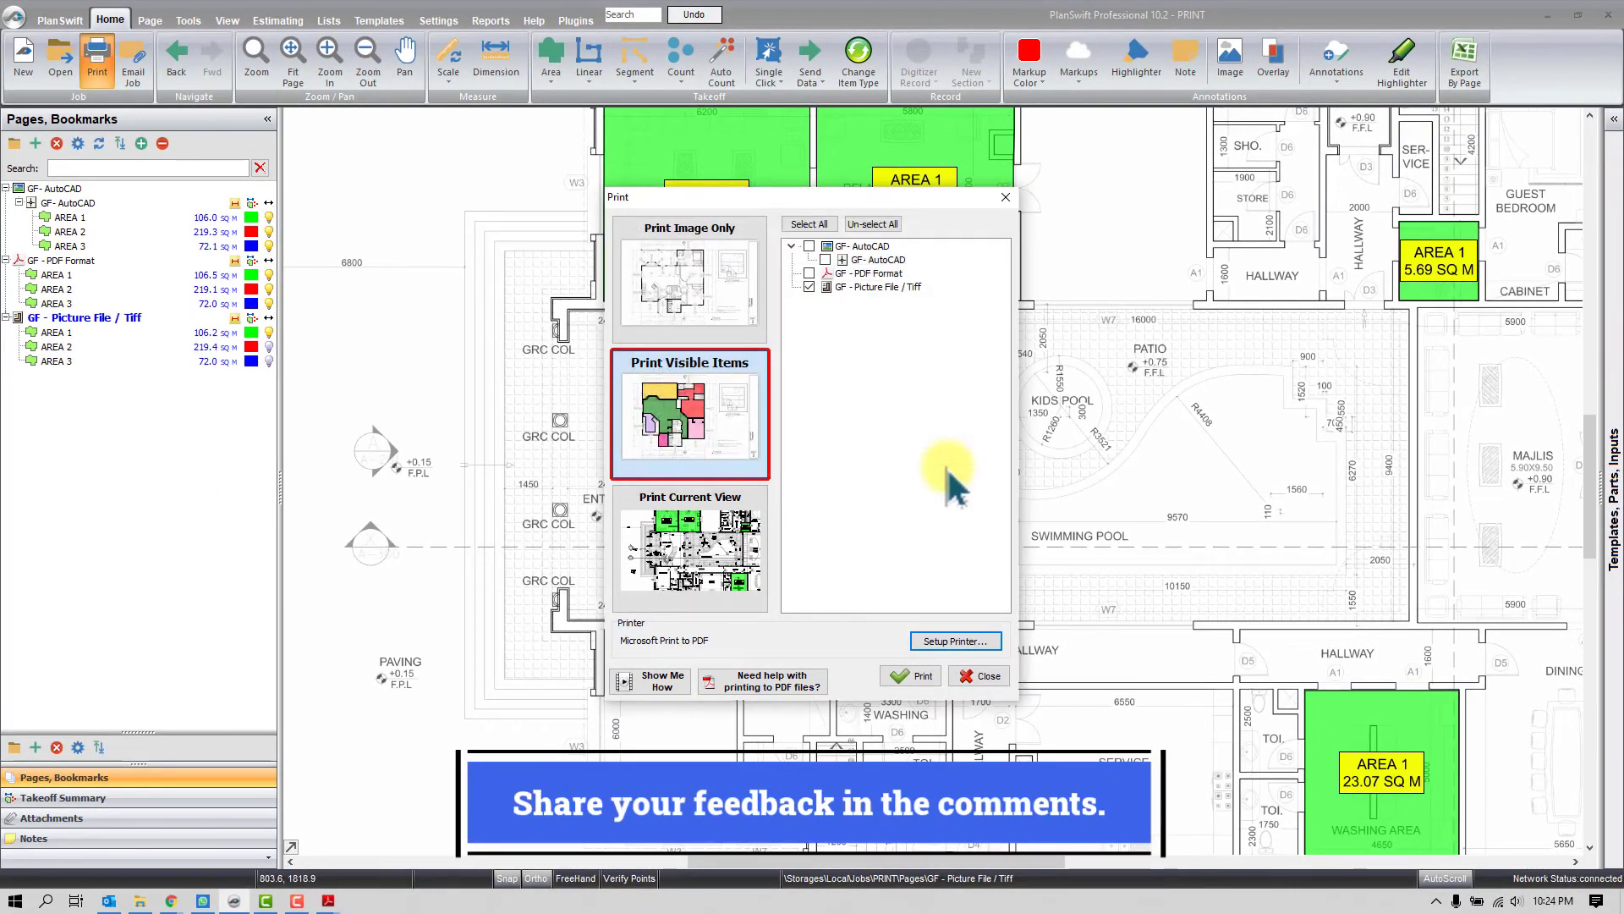
Close the Print dialog to return to the GF - Picture File / Tiff floor plan
left_click(1006, 197)
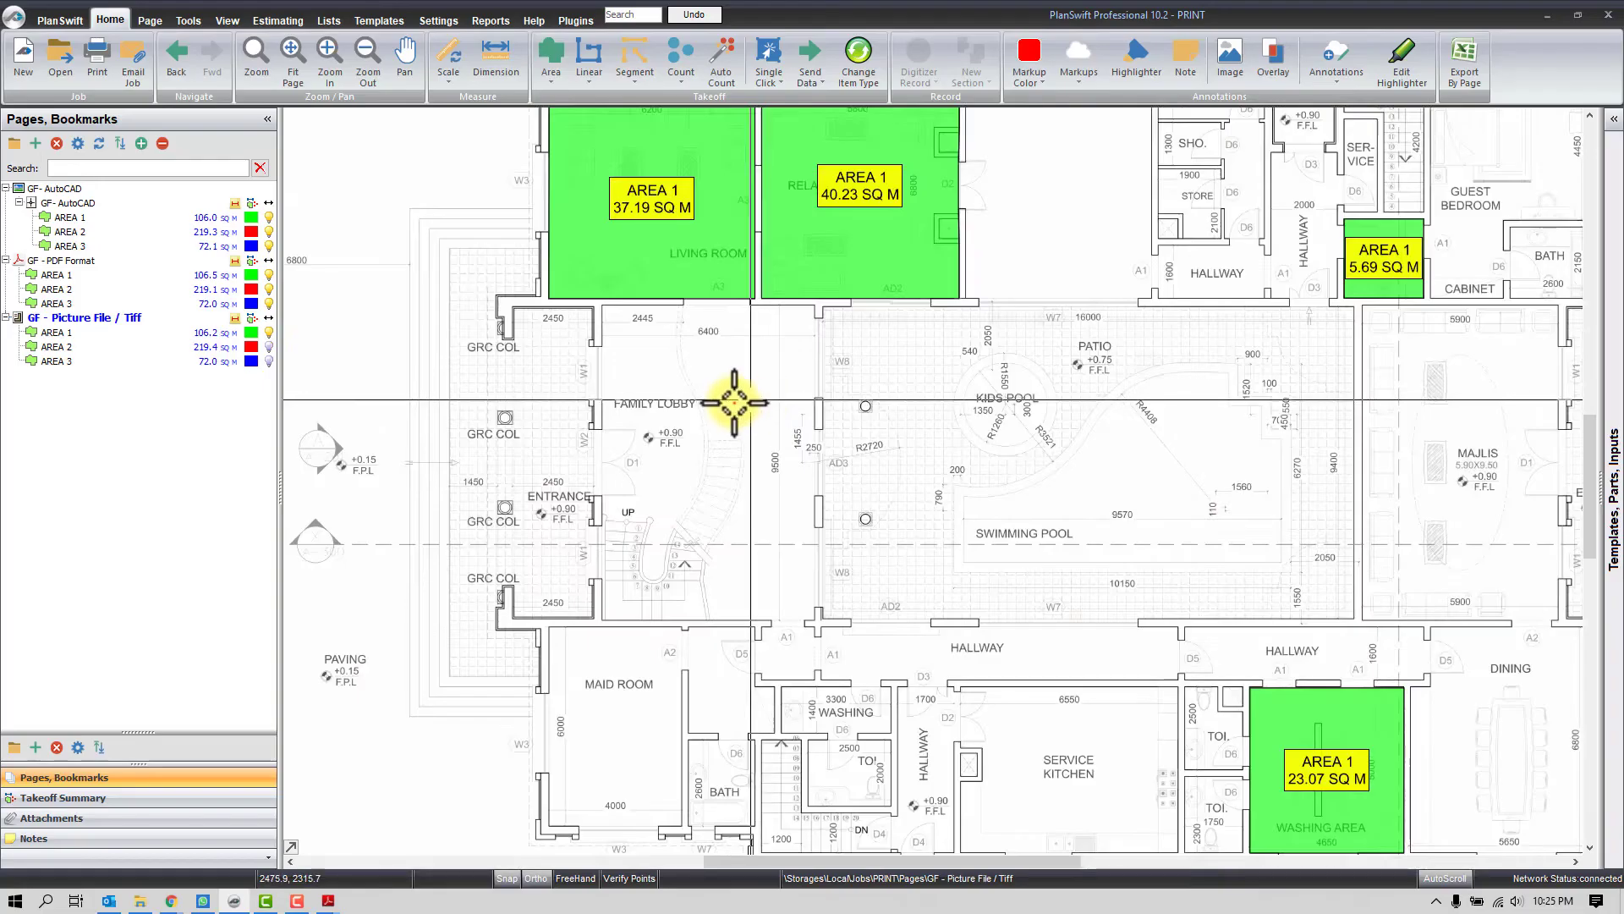
scroll(728, 407, "down", 4)
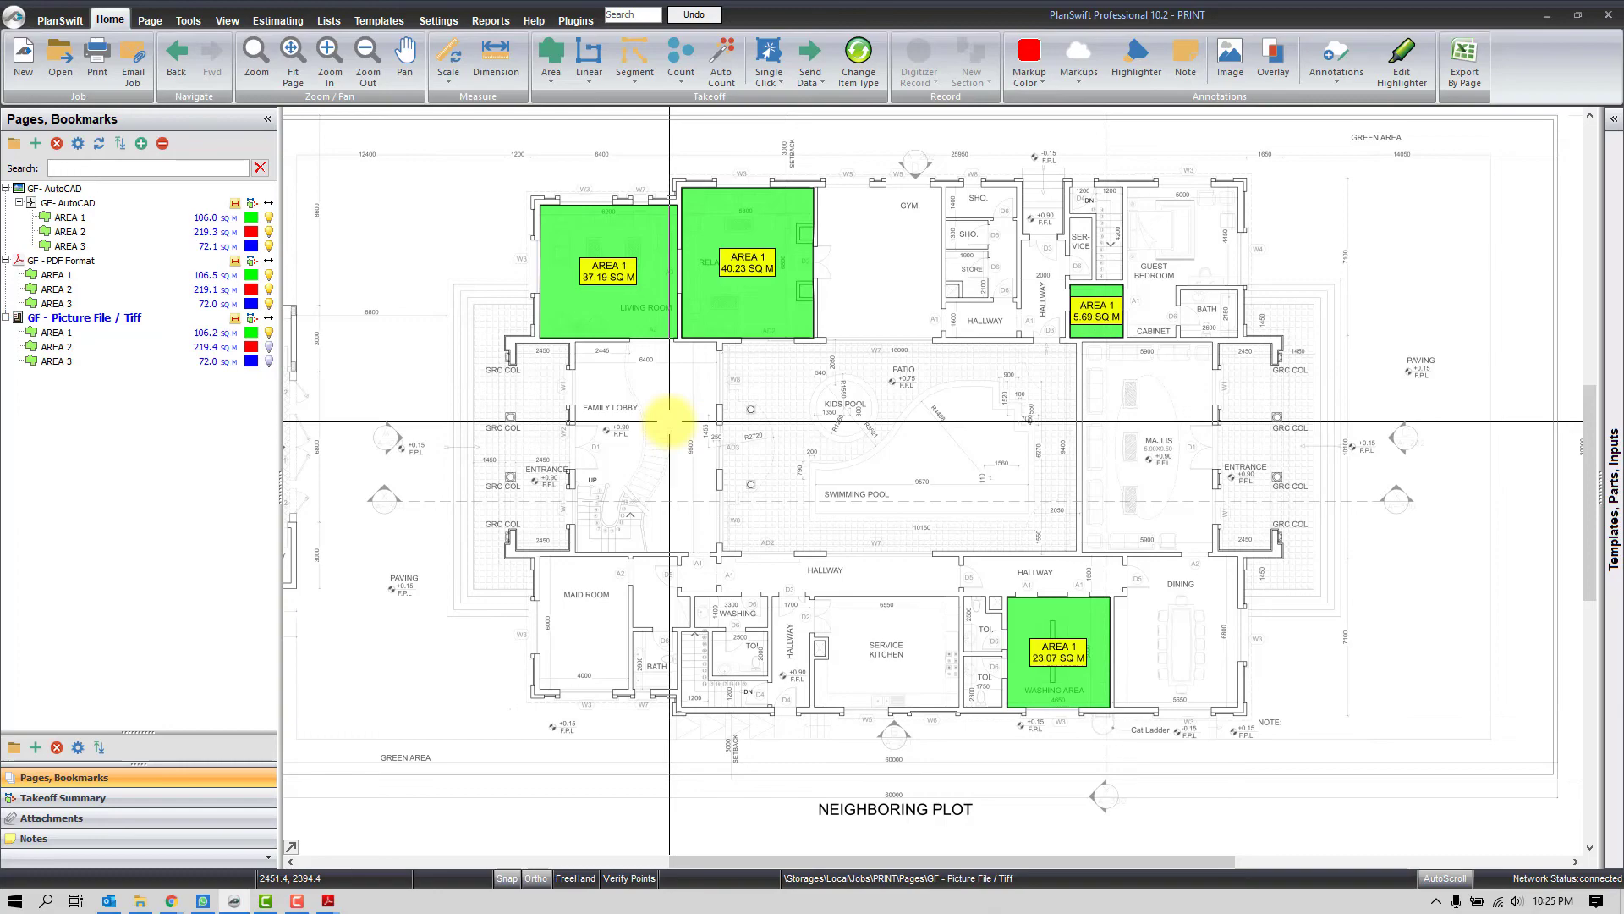
Reopen printing with Ctrl+P and choose CutePDF Writer as the printer in setup
key("ctrl+p")
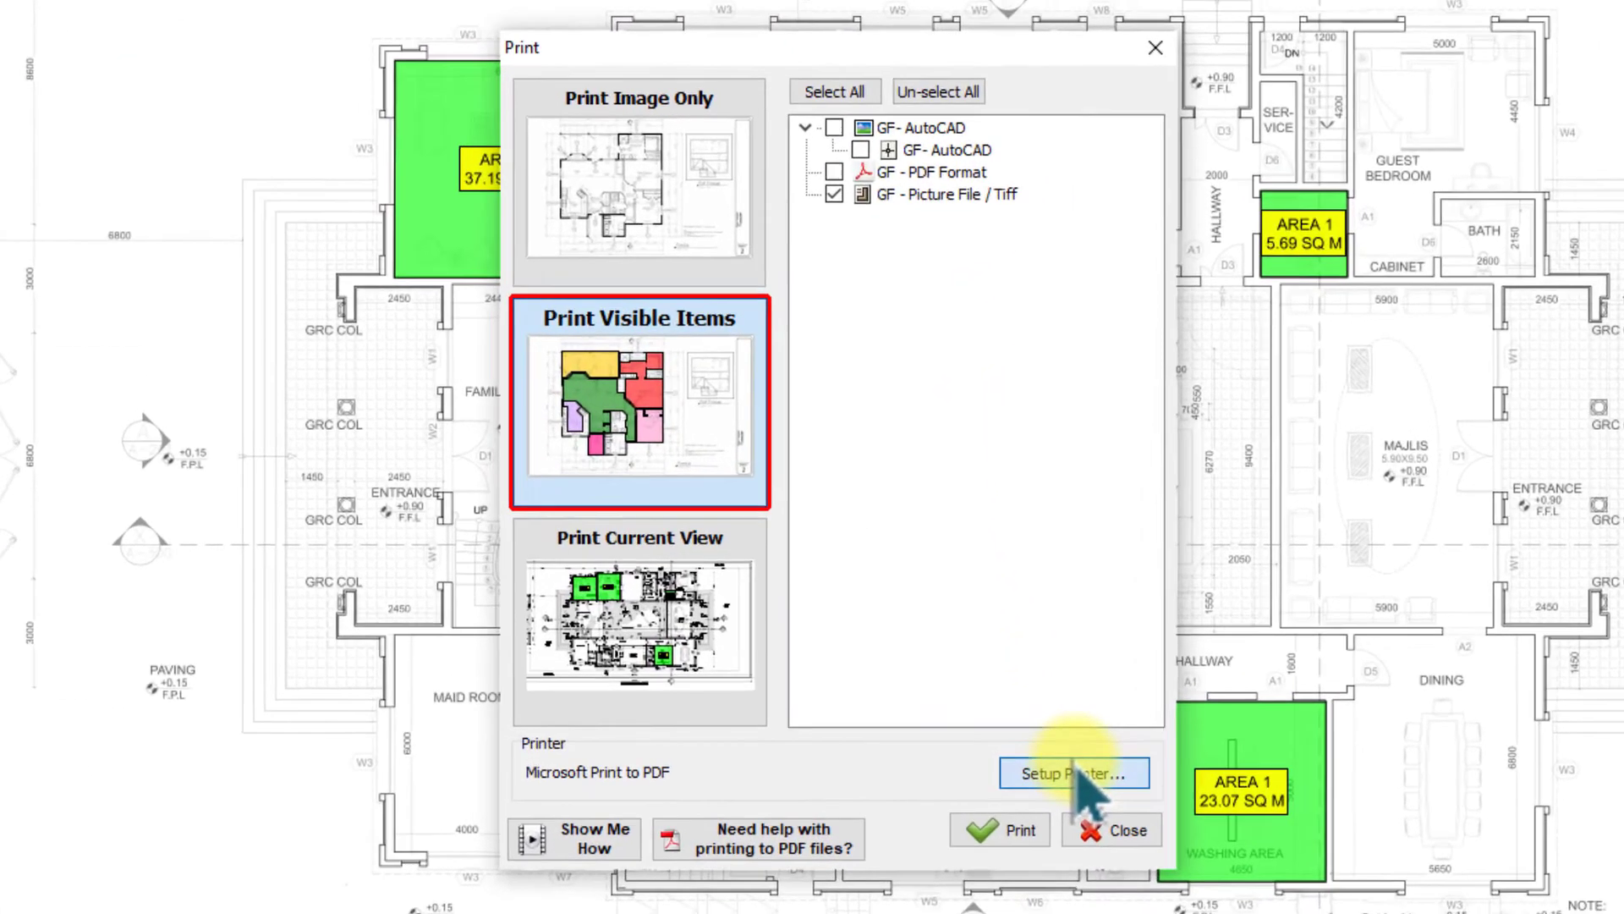
left_click(1076, 766)
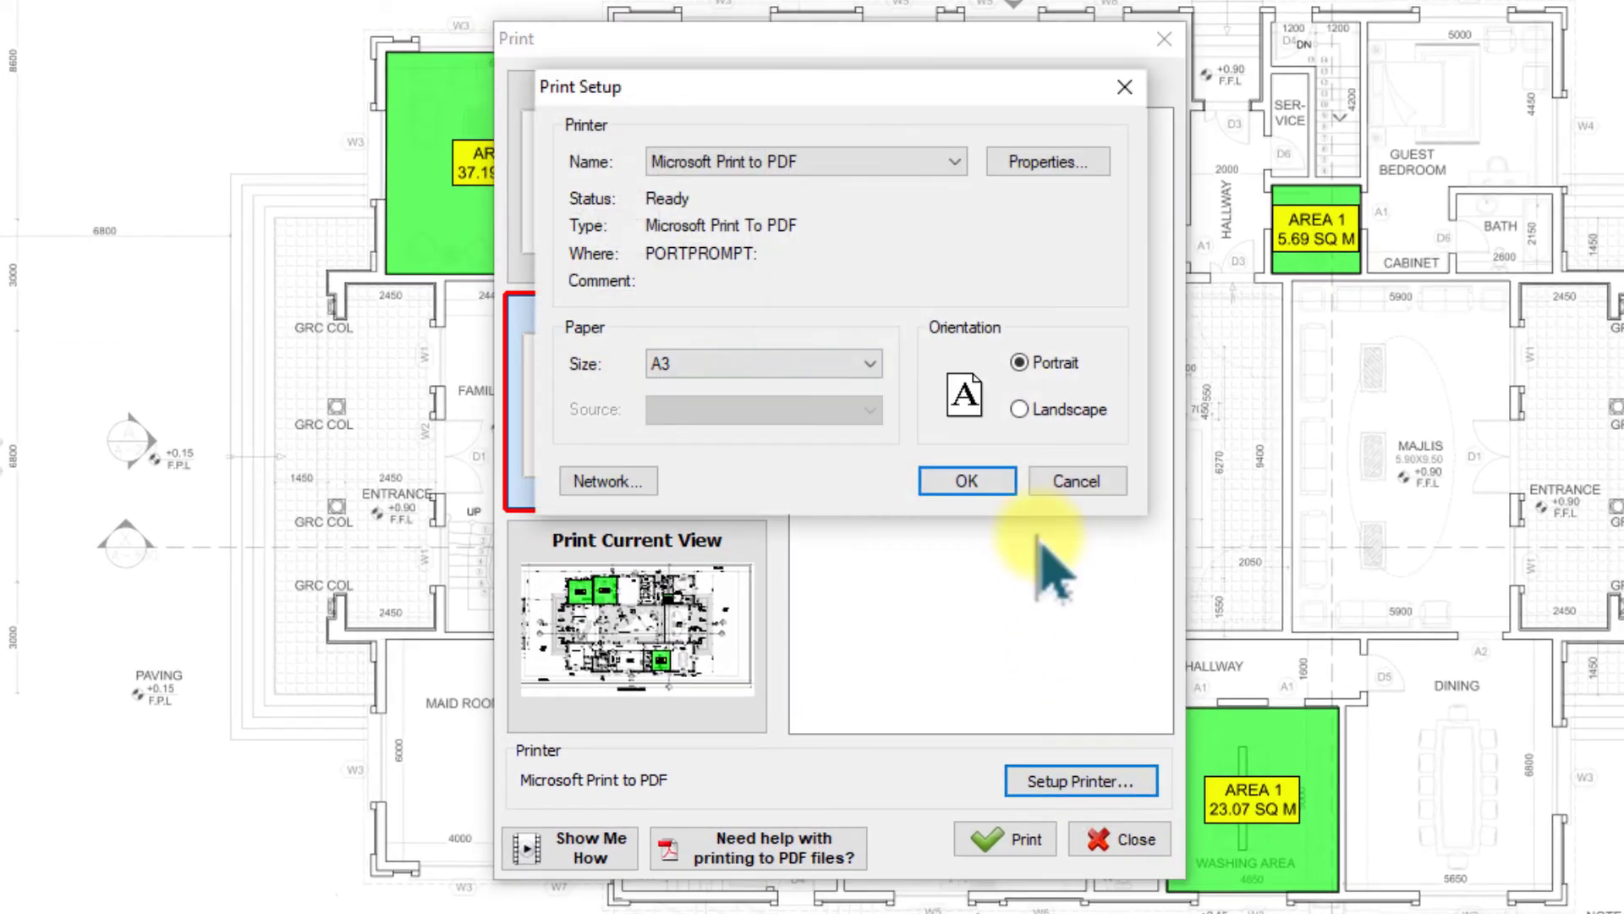
left_click(773, 158)
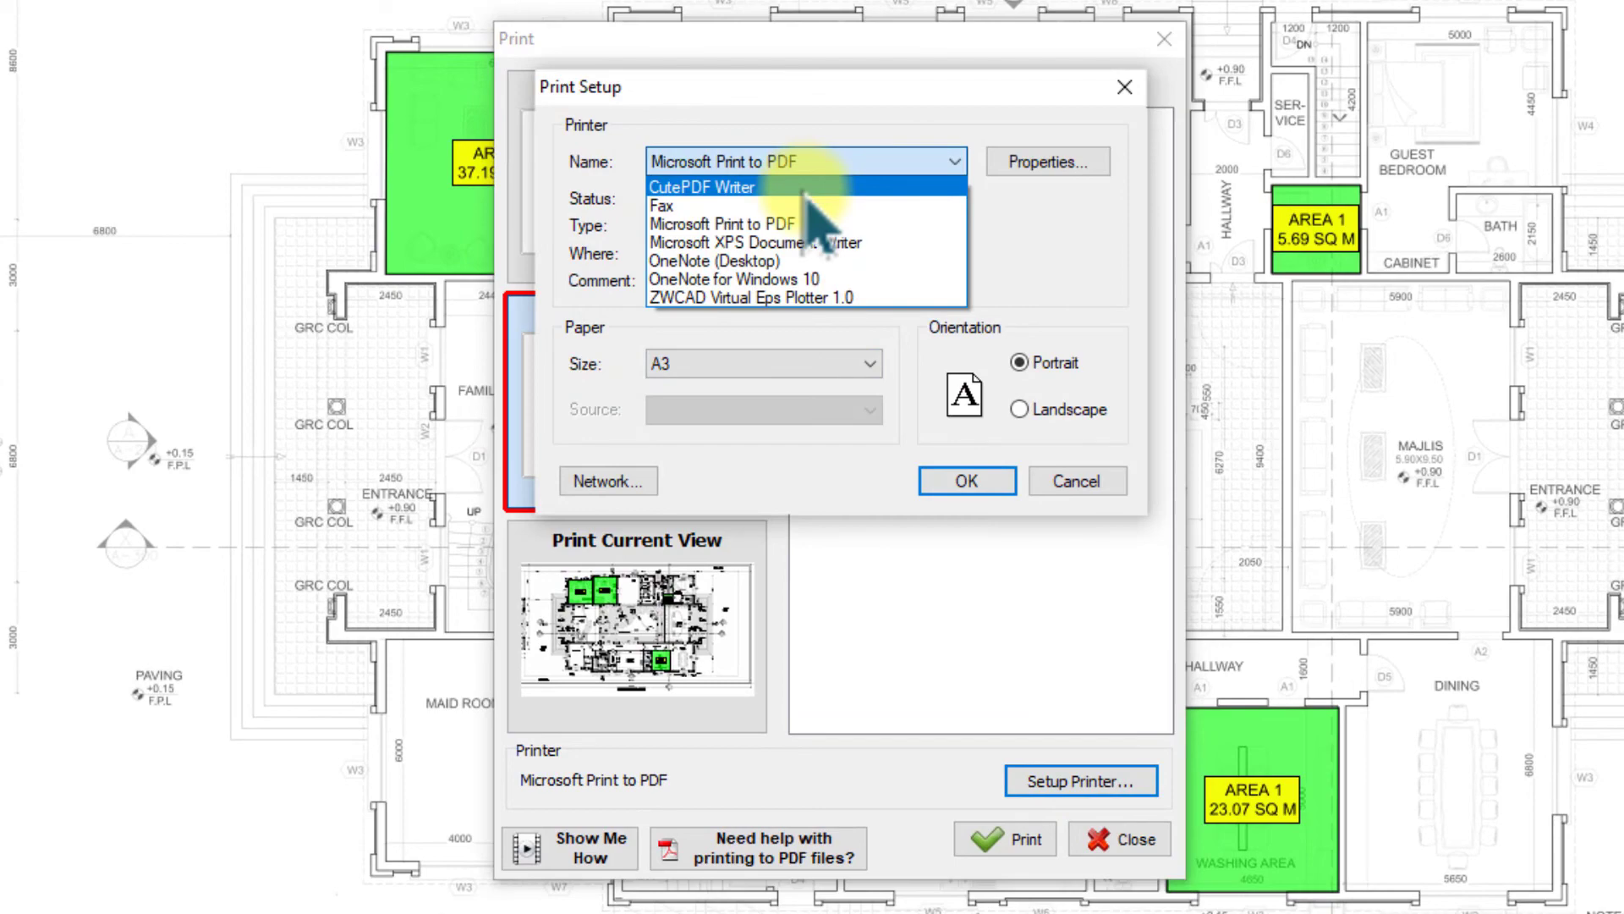
left_click(803, 188)
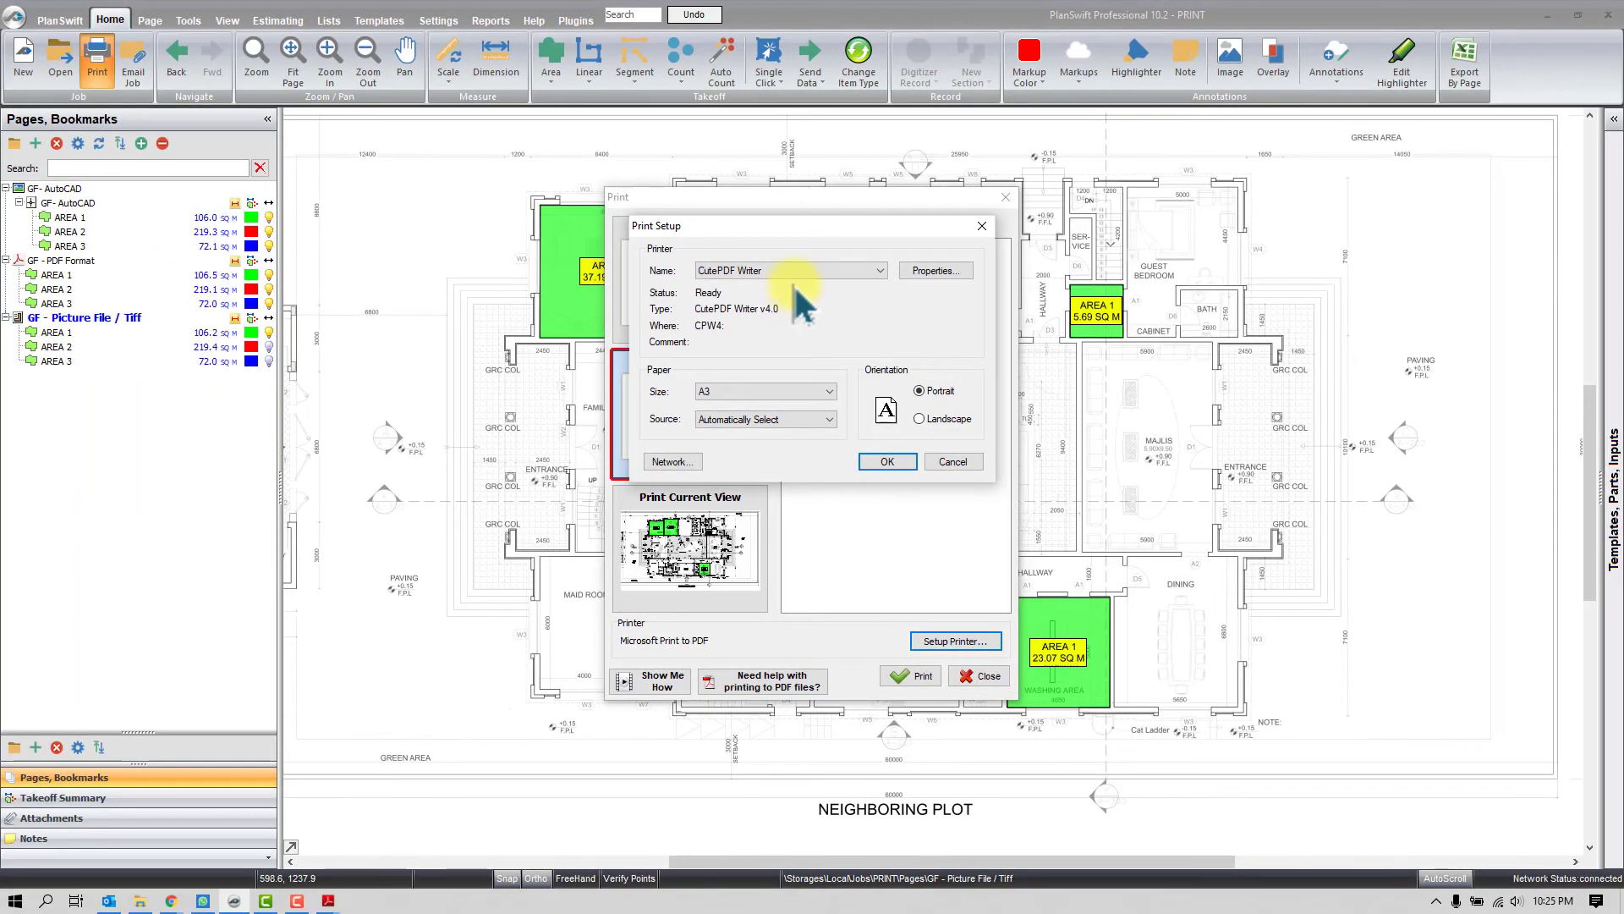
key("Return")
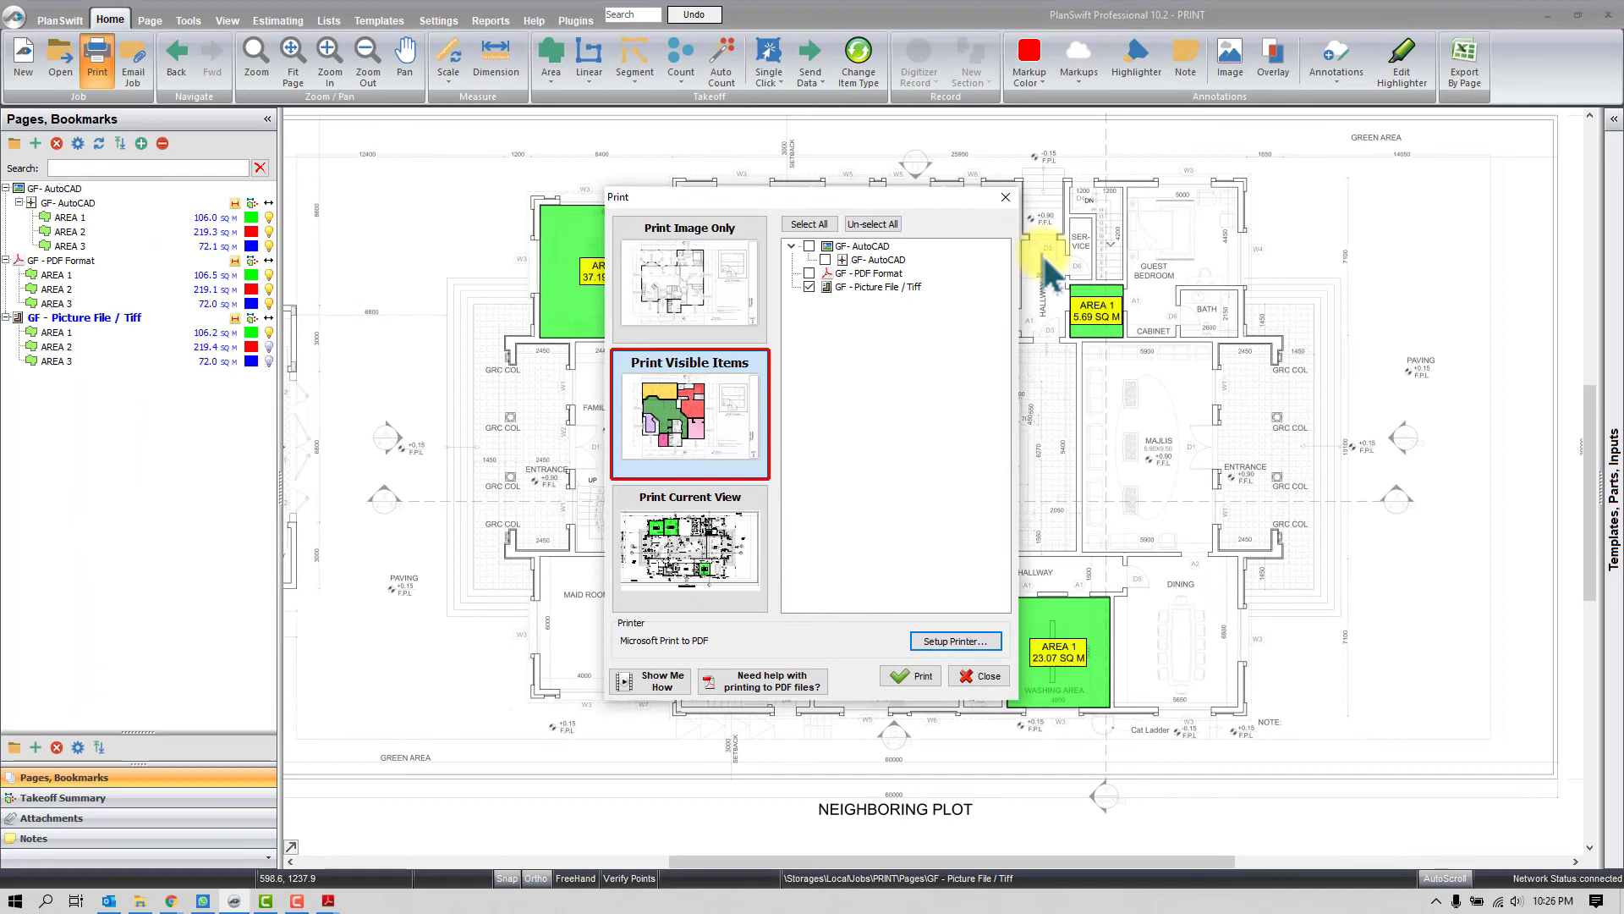